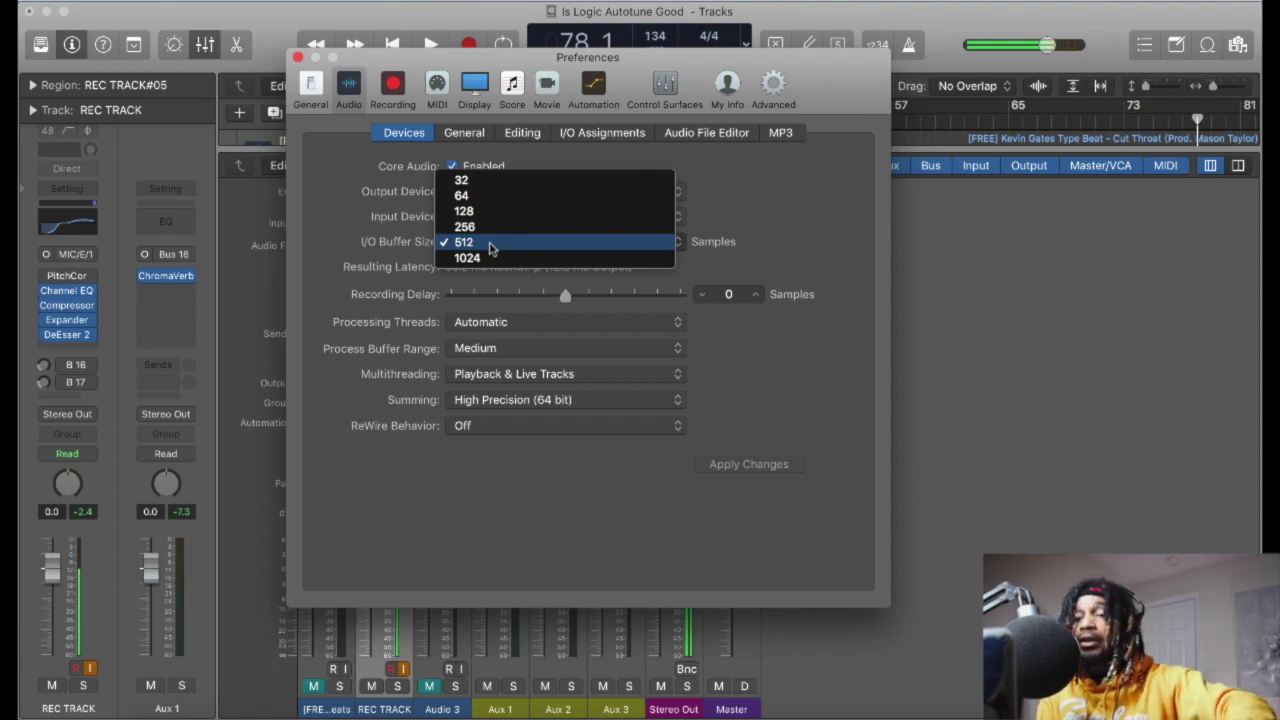
# Step: Set the I/O buffer size to 512 samples and the recording delay to 0 samples, closing the audio preferences
pyautogui.click(491, 248)
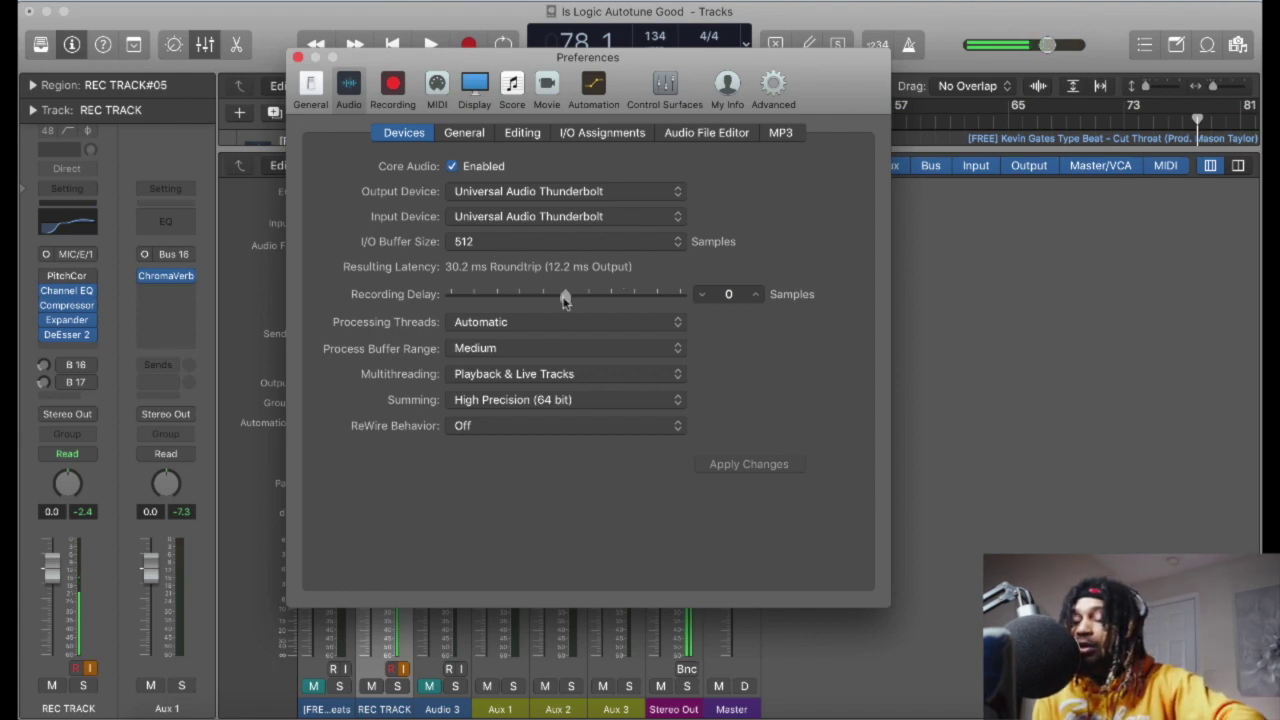
pyautogui.moveTo(565, 301); pyautogui.dragTo(481, 302)
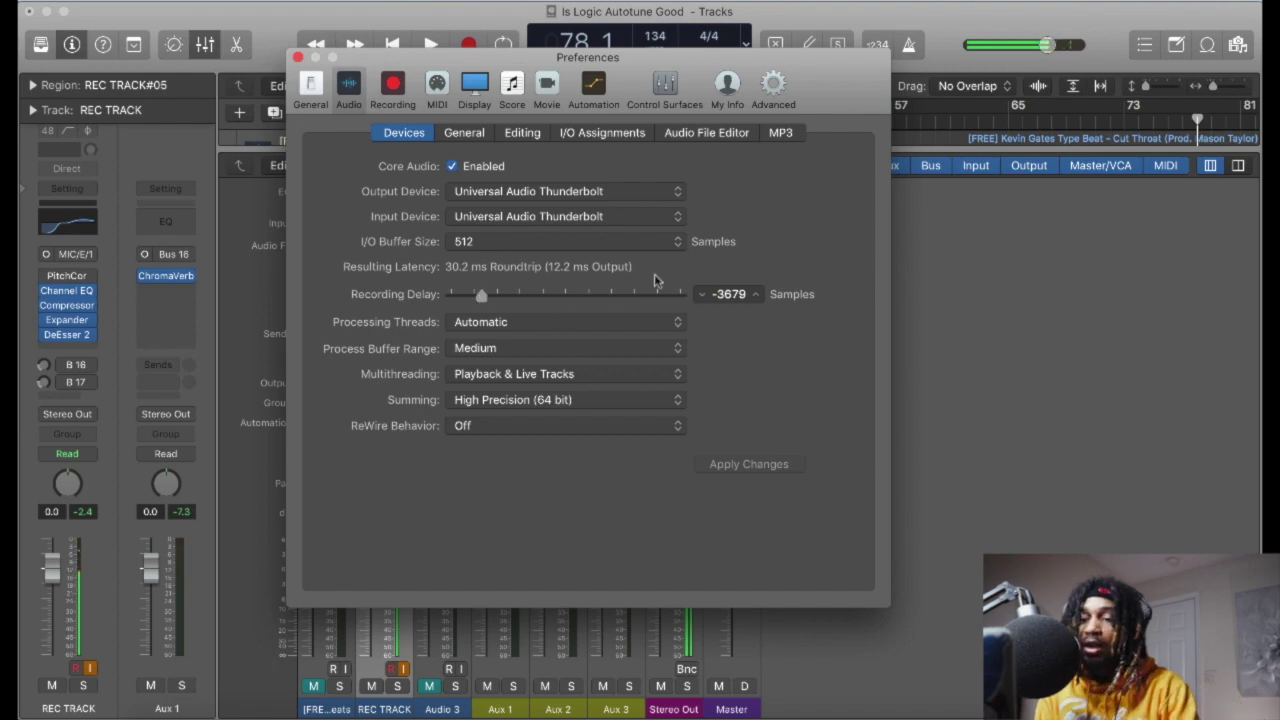
pyautogui.keyDown('alt'); pyautogui.click(489, 298); pyautogui.keyUp('alt')
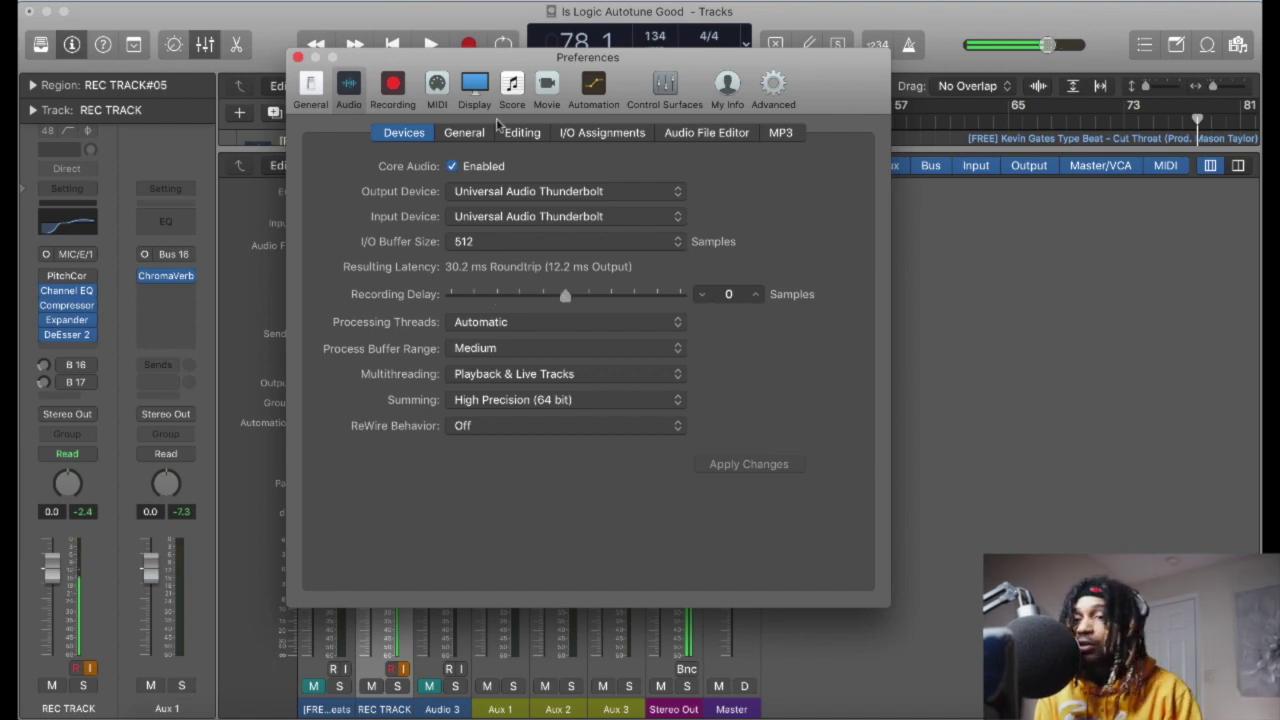
pyautogui.click(298, 57)
# Step: Look through the Antares Audio Units plug-ins offered for the empty insert slot on REC TRACK
pyautogui.click(75, 348)
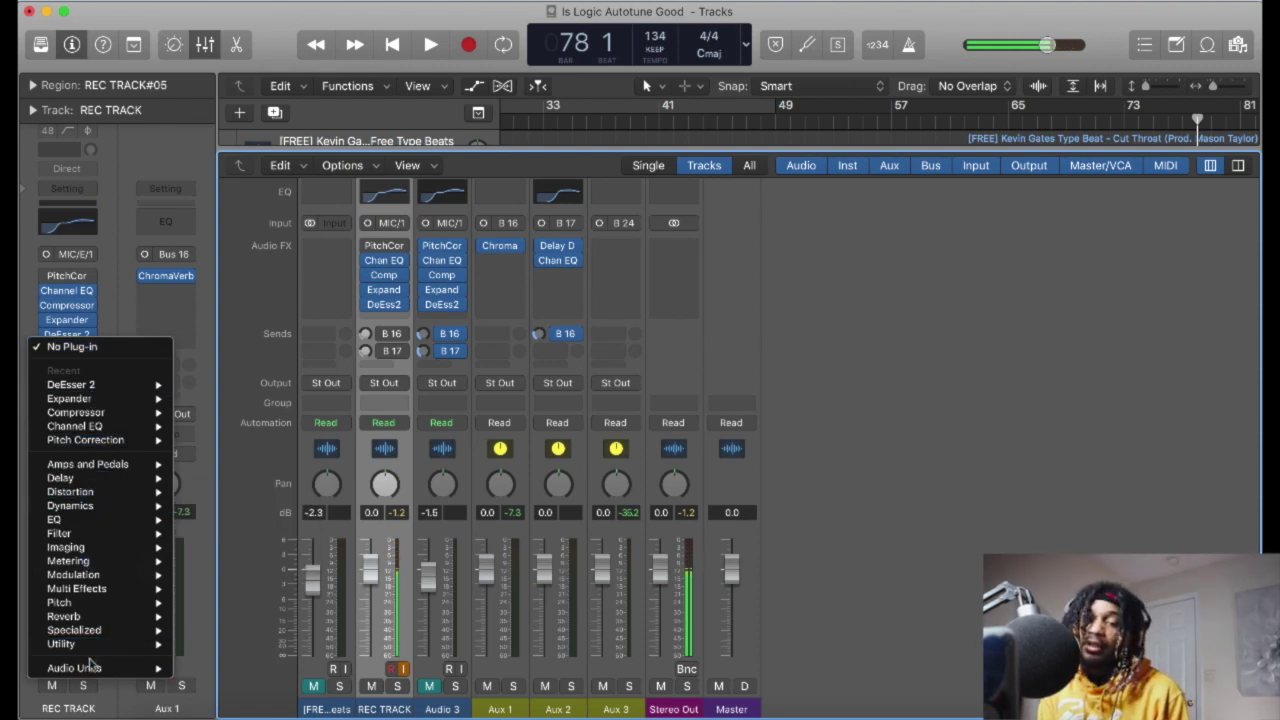
pyautogui.moveTo(100, 668)
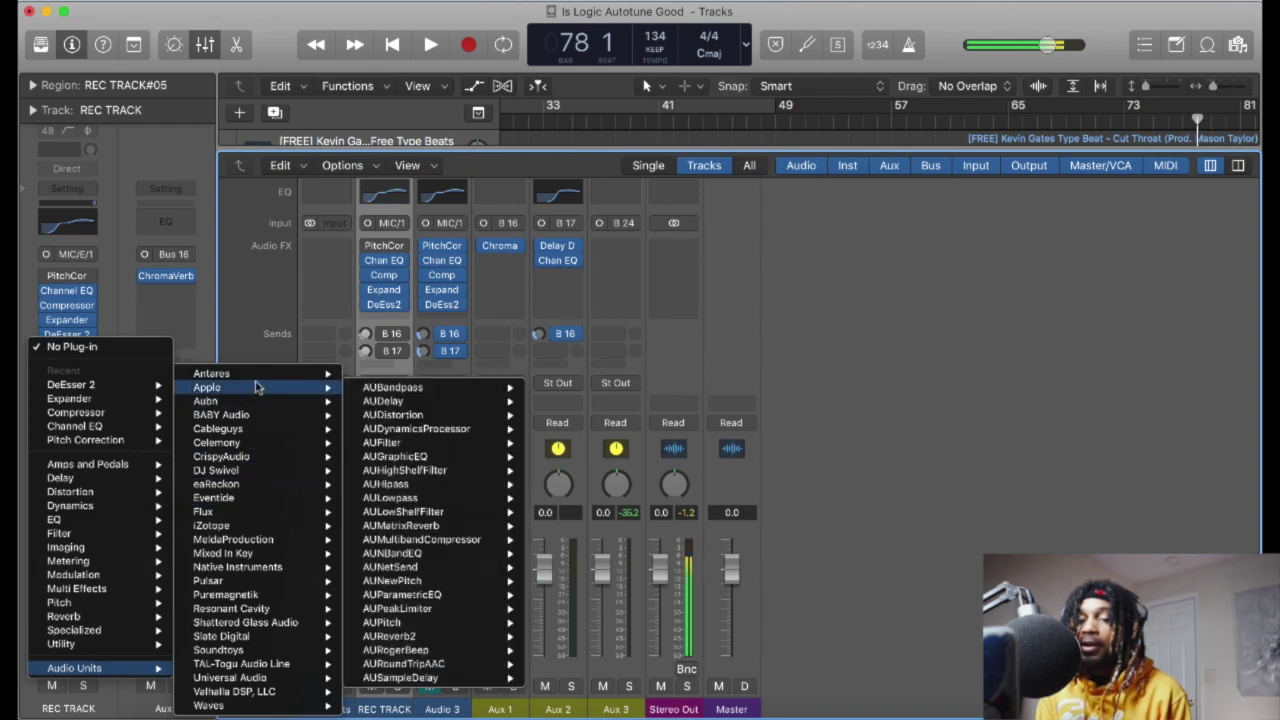
pyautogui.moveTo(266, 376)
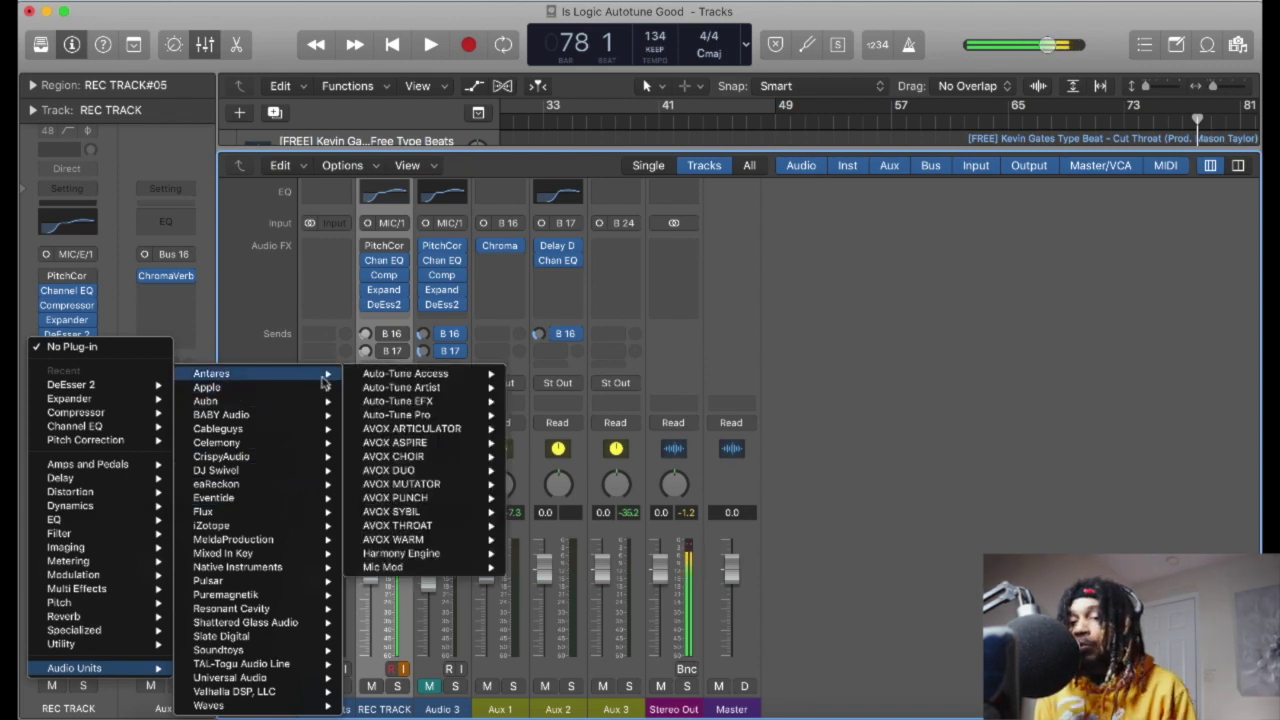
pyautogui.moveTo(407, 377)
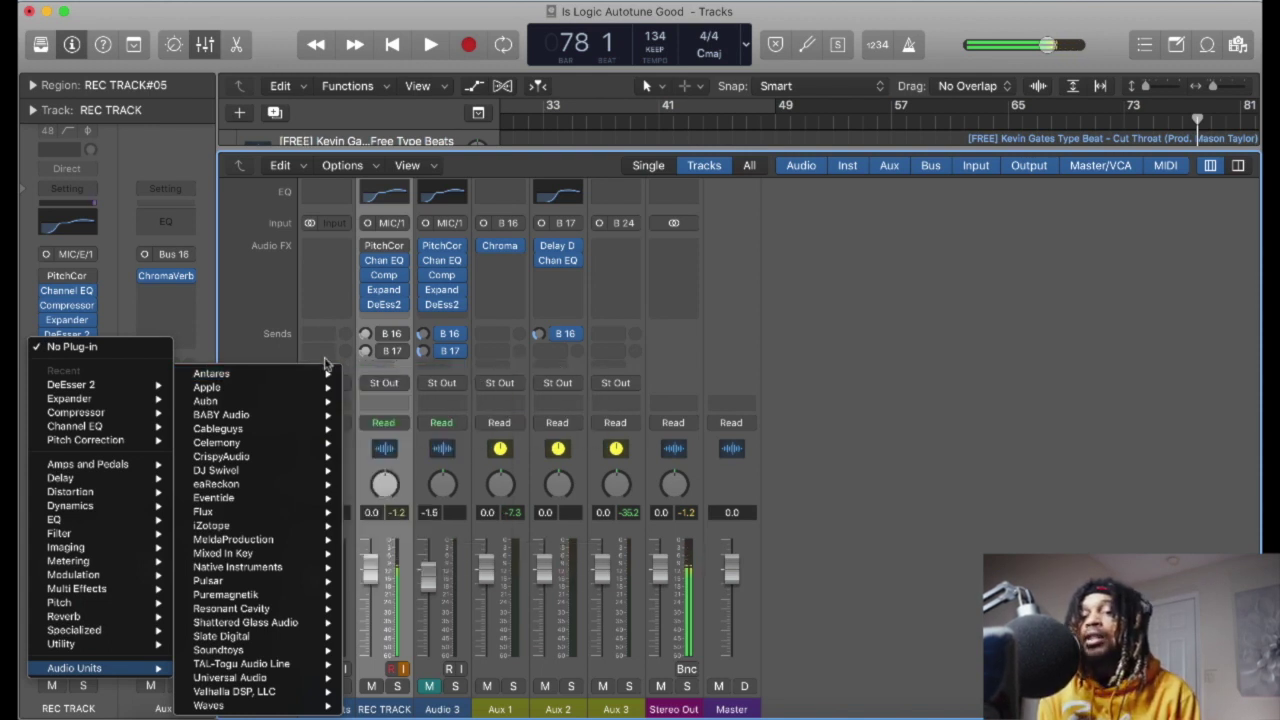
pyautogui.press('Escape')
# Step: Enable the Antares Auto-Key plug-in in the Plug-in Manager and check for it among REC TRACK's available Antares inserts
pyautogui.click(95, 11)
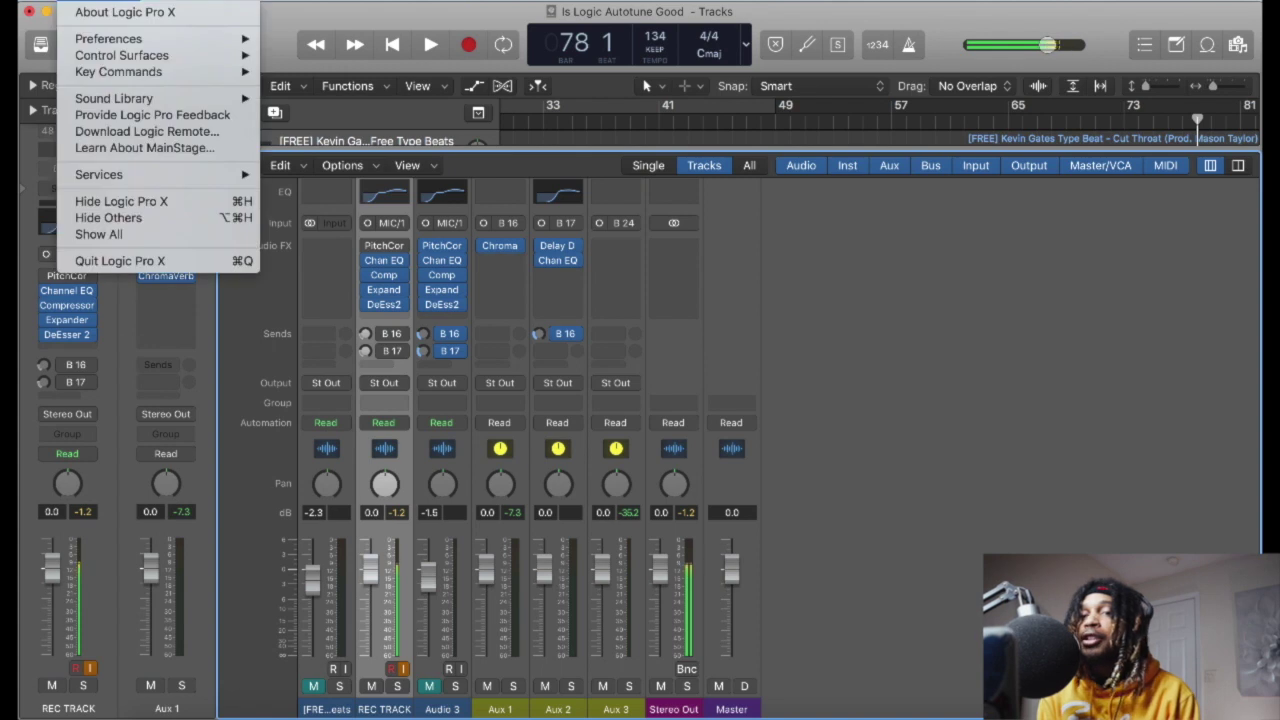
pyautogui.moveTo(130, 39)
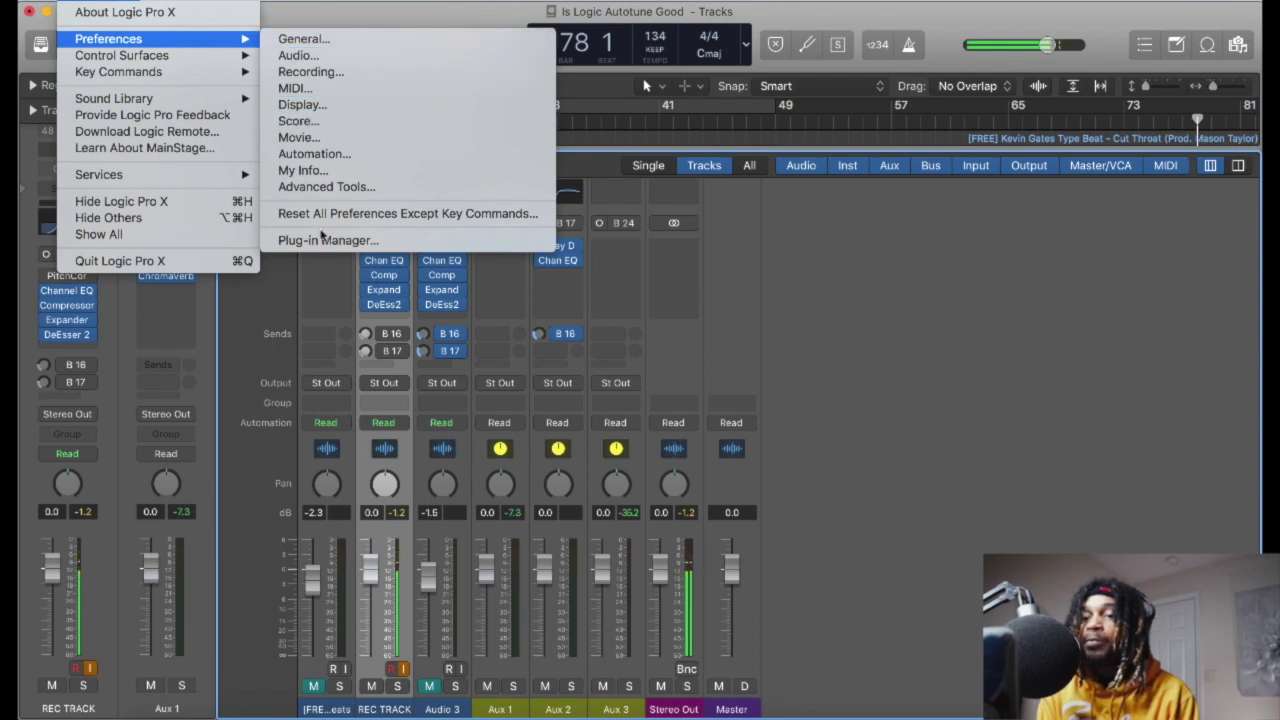
pyautogui.click(327, 241)
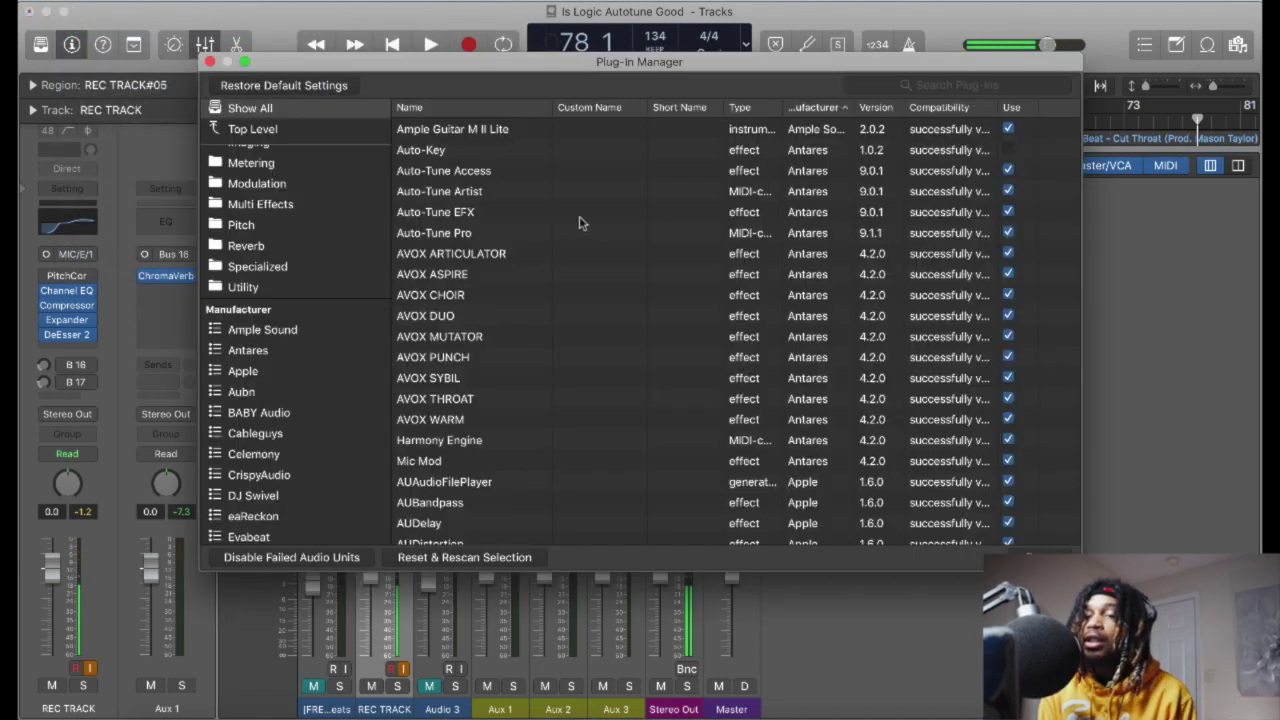
pyautogui.scroll(-1, 582, 363)
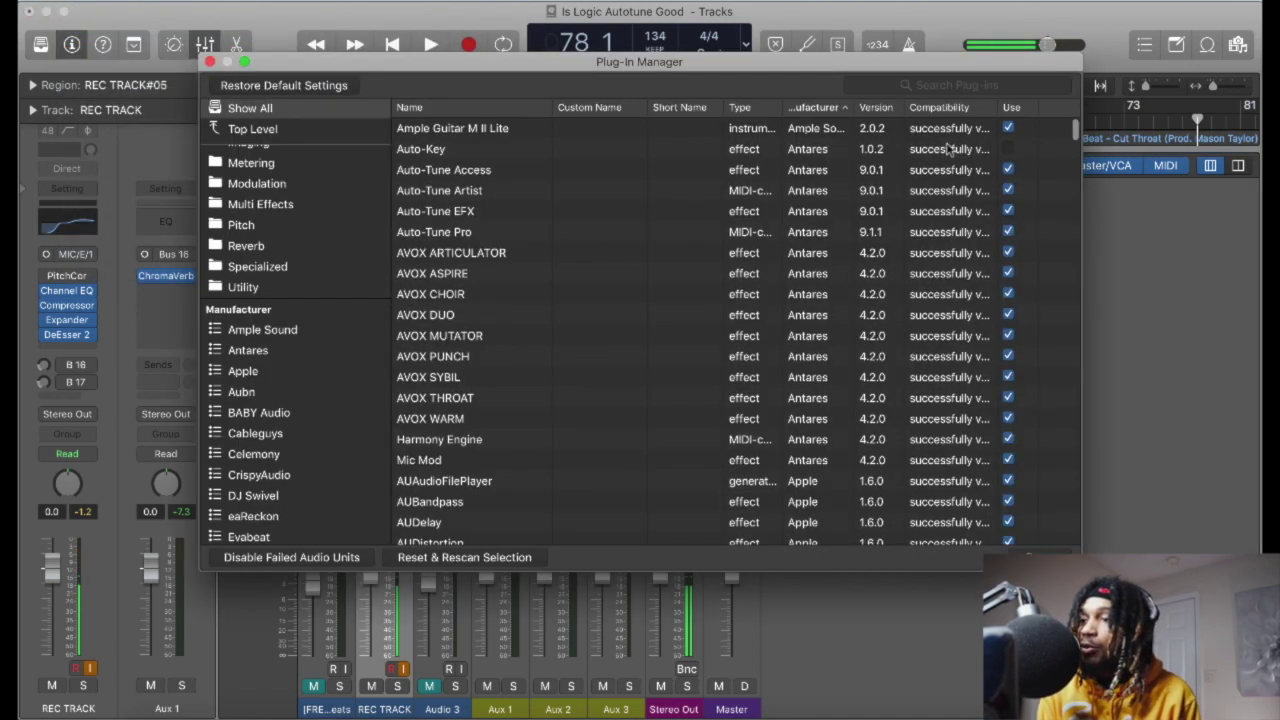
pyautogui.click(755, 150)
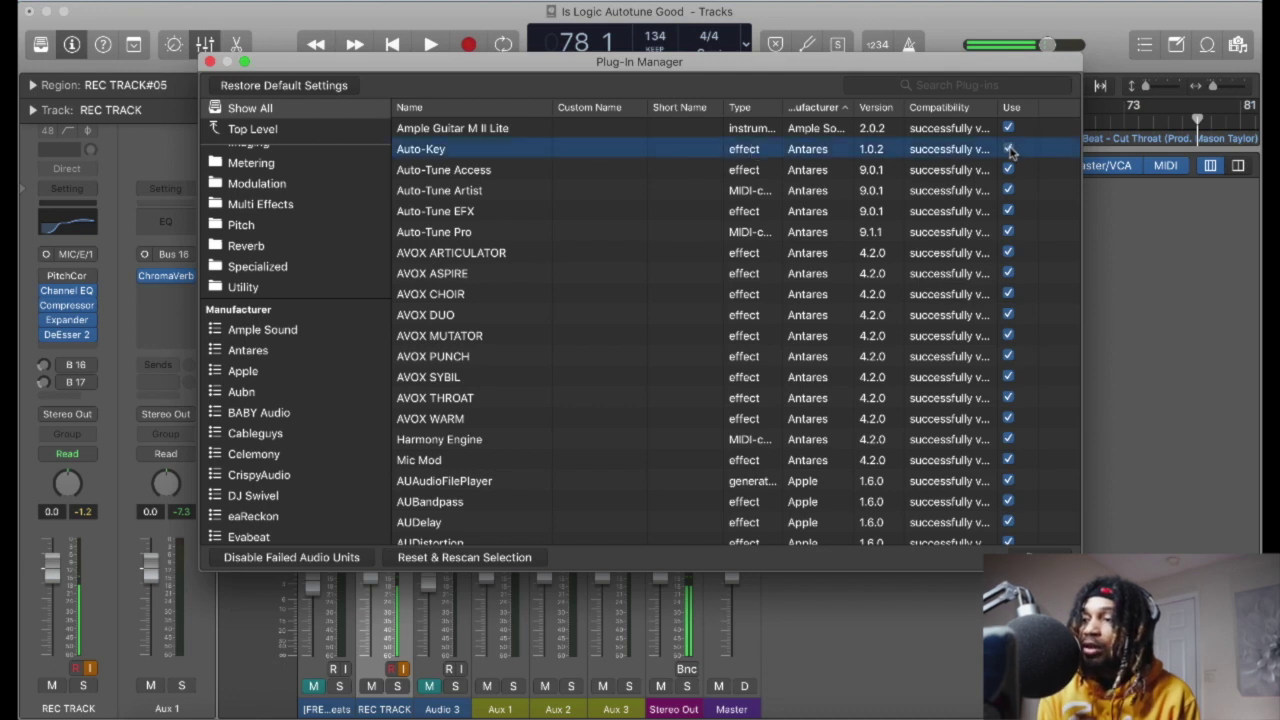
pyautogui.scroll(-6, 883, 345)
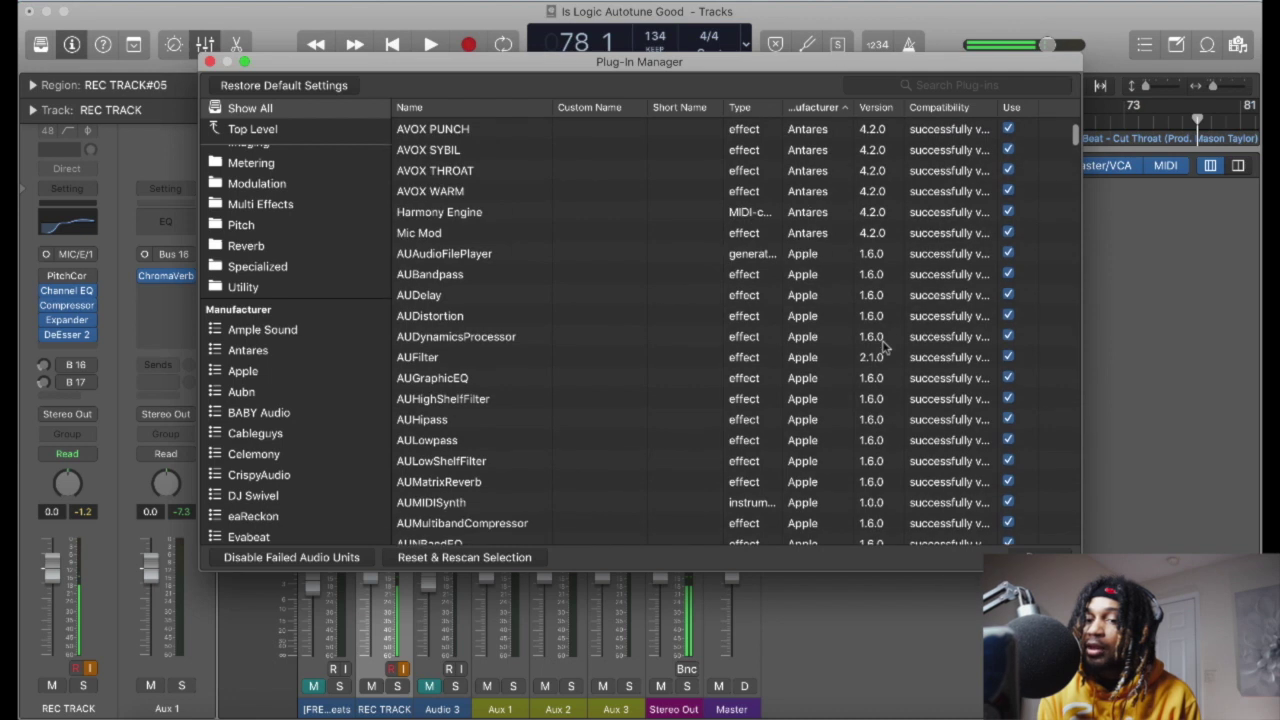
pyautogui.press('Return')
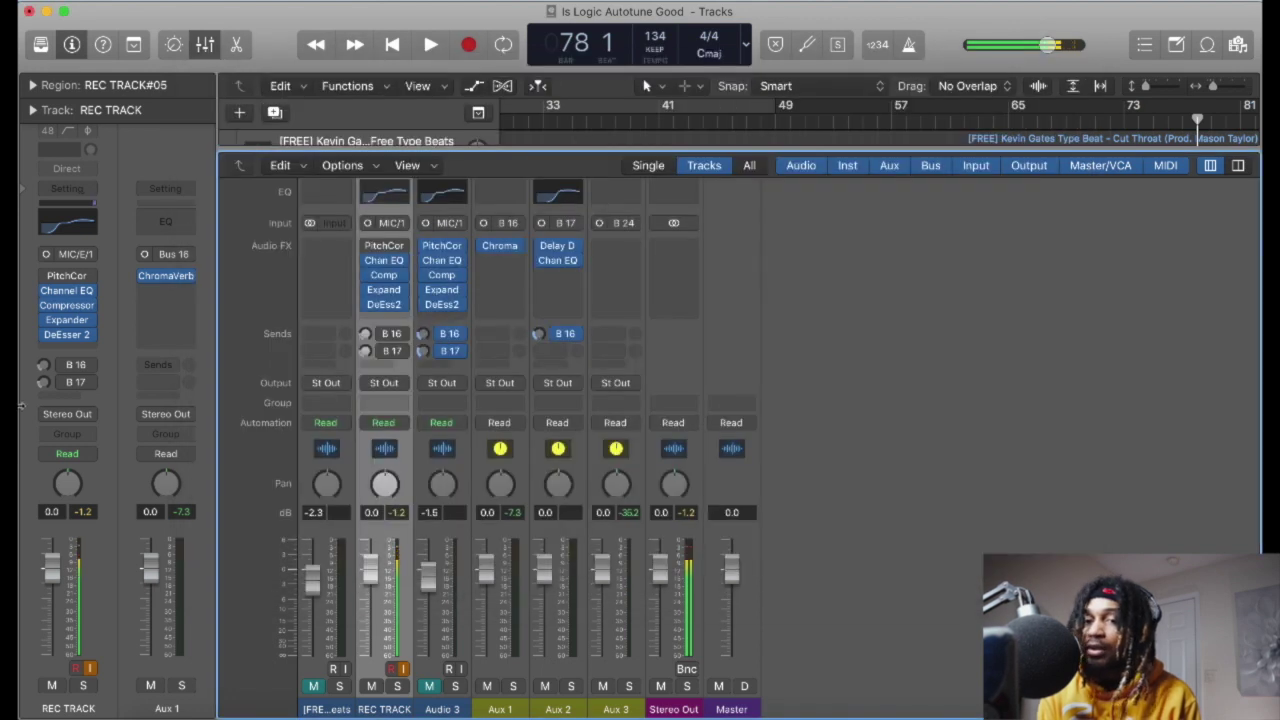
pyautogui.click(67, 348)
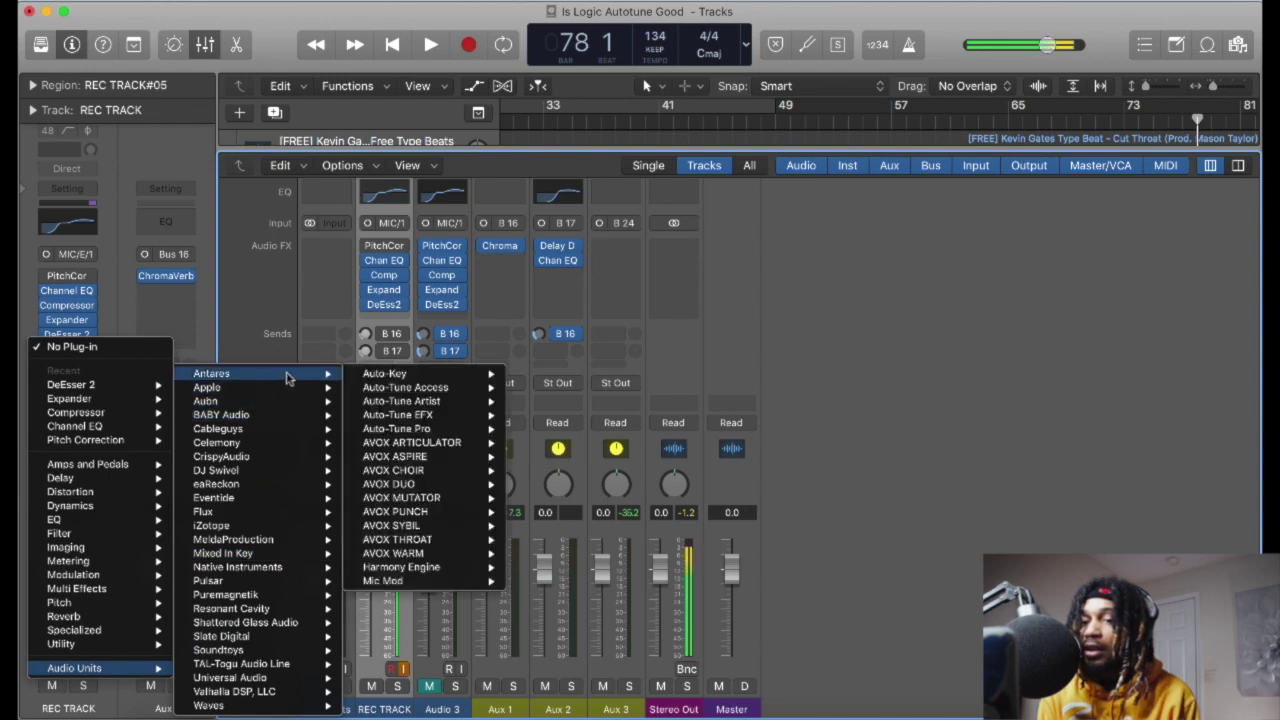
pyautogui.click(824, 251)
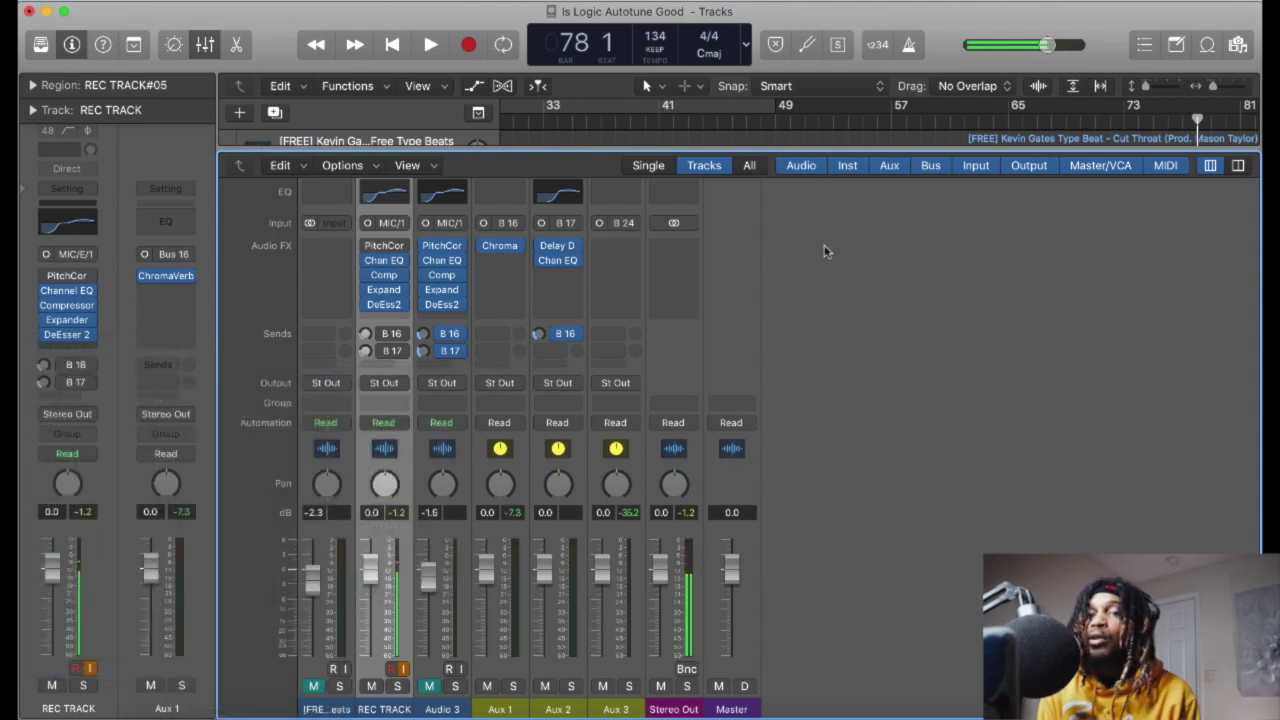
# Step: Find Voloco in the Plug-in Manager by searching for "vol", and widen the Compatibility column to show its full text
pyautogui.click(95, 2)
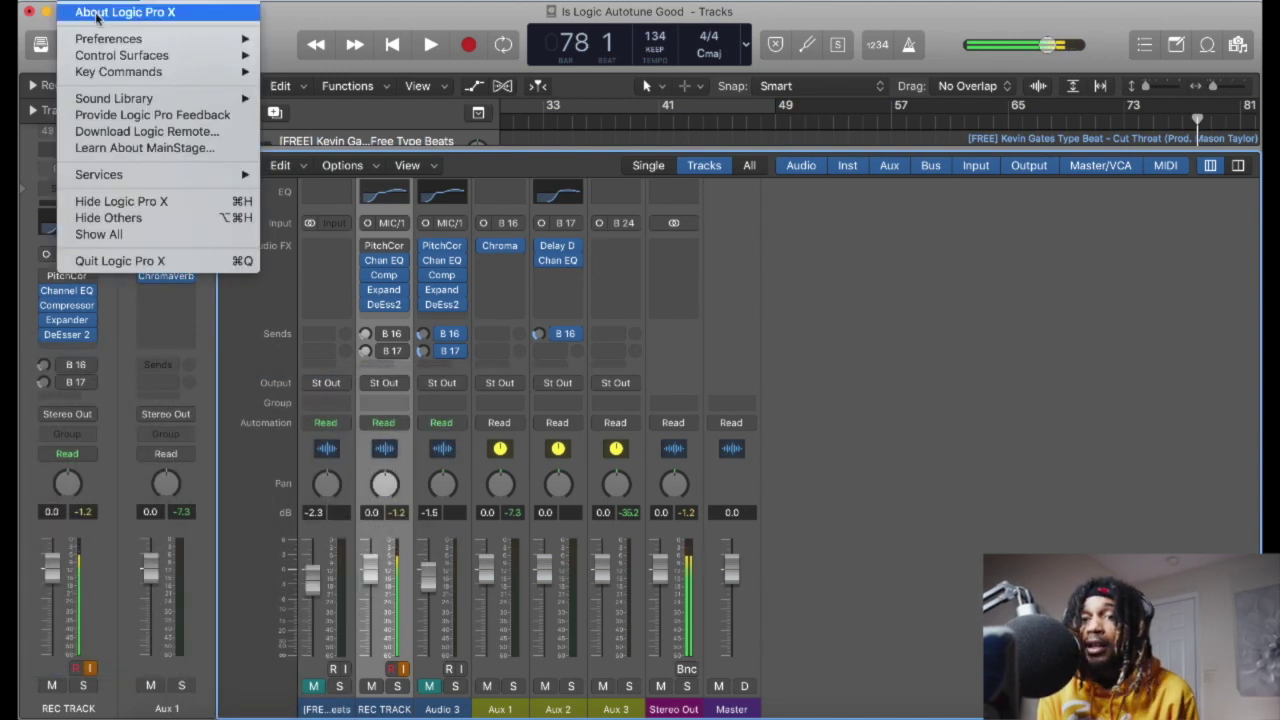
pyautogui.click(400, 240)
pyautogui.scroll(-10, 578, 404)
pyautogui.scroll(-20, 578, 404)
pyautogui.click(993, 84)
pyautogui.write('vo')
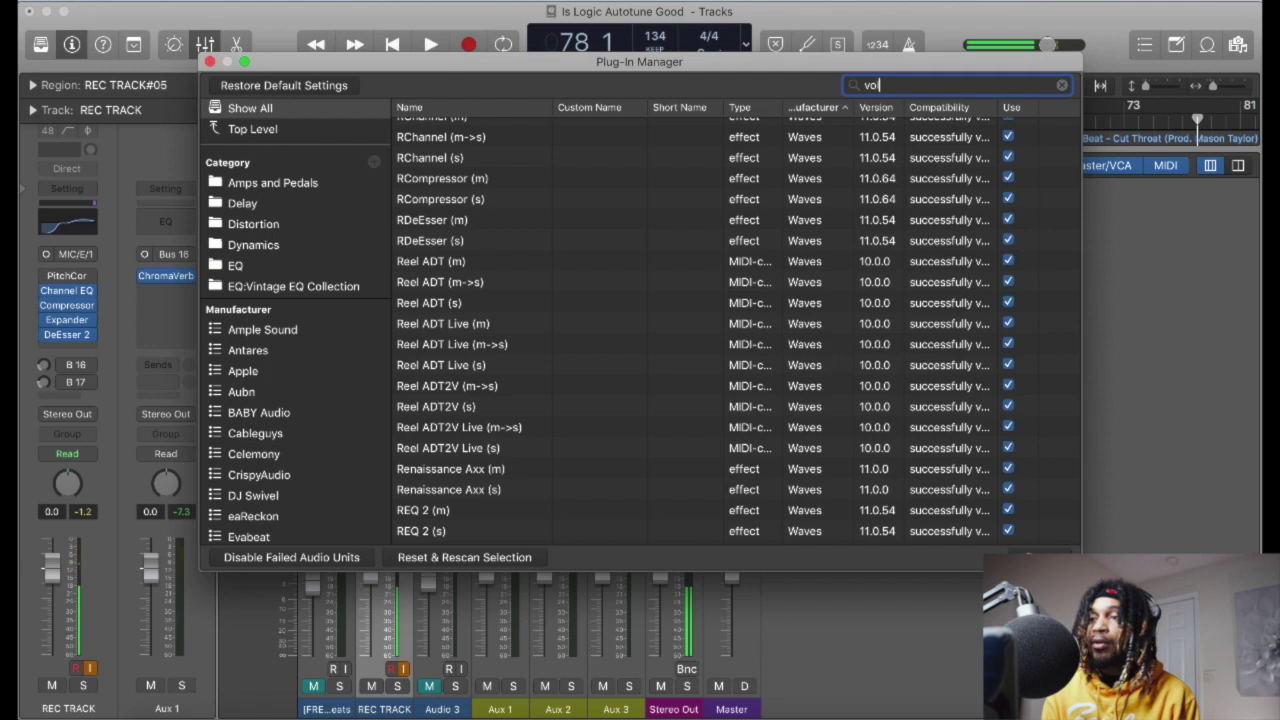
pyautogui.write('lc')
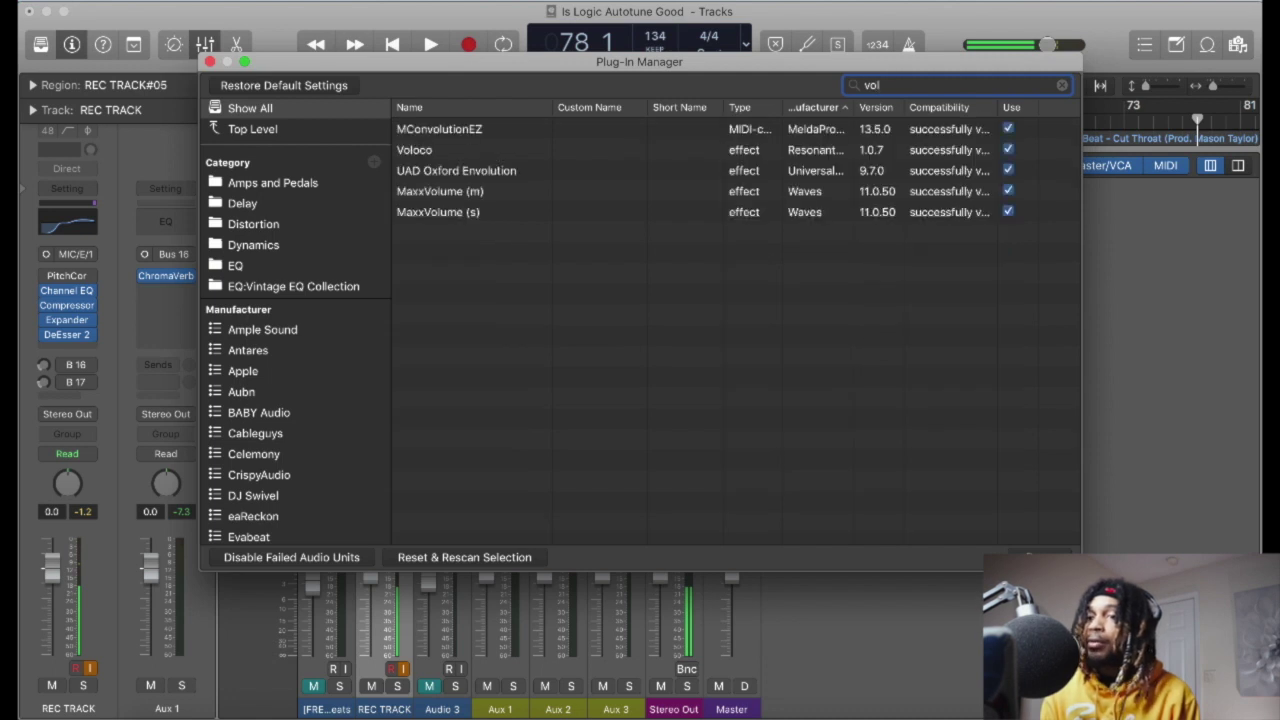
pyautogui.click(806, 150)
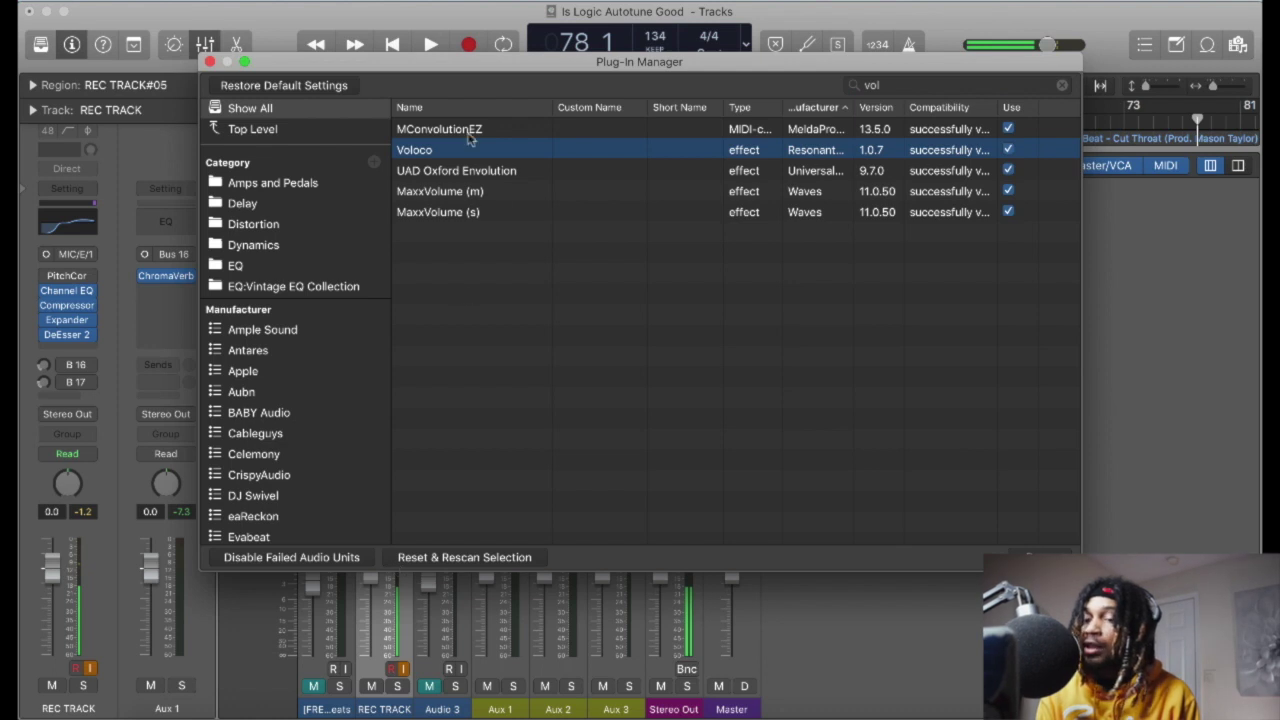
pyautogui.moveTo(996, 108); pyautogui.dragTo(1038, 110)
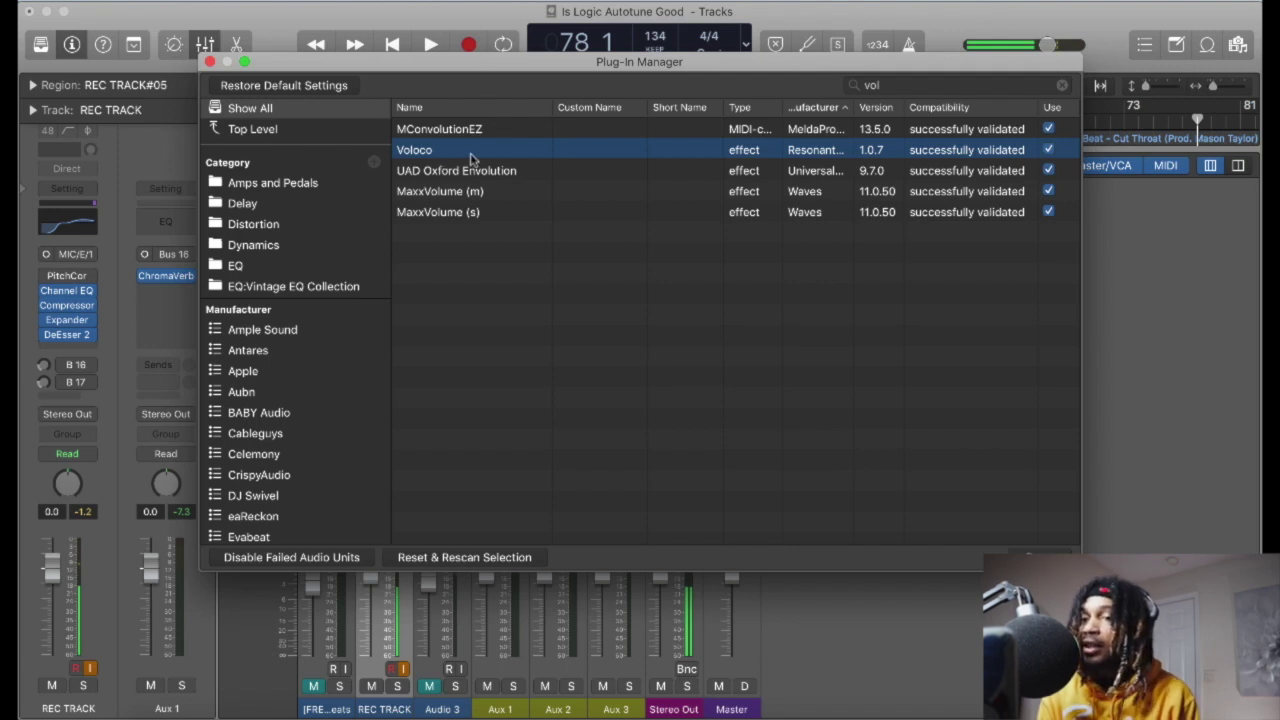
# Step: Disable Voloco for use and re-enable it, closing the Plug-in Manager with the plug-in enabled
pyautogui.click(1048, 150)
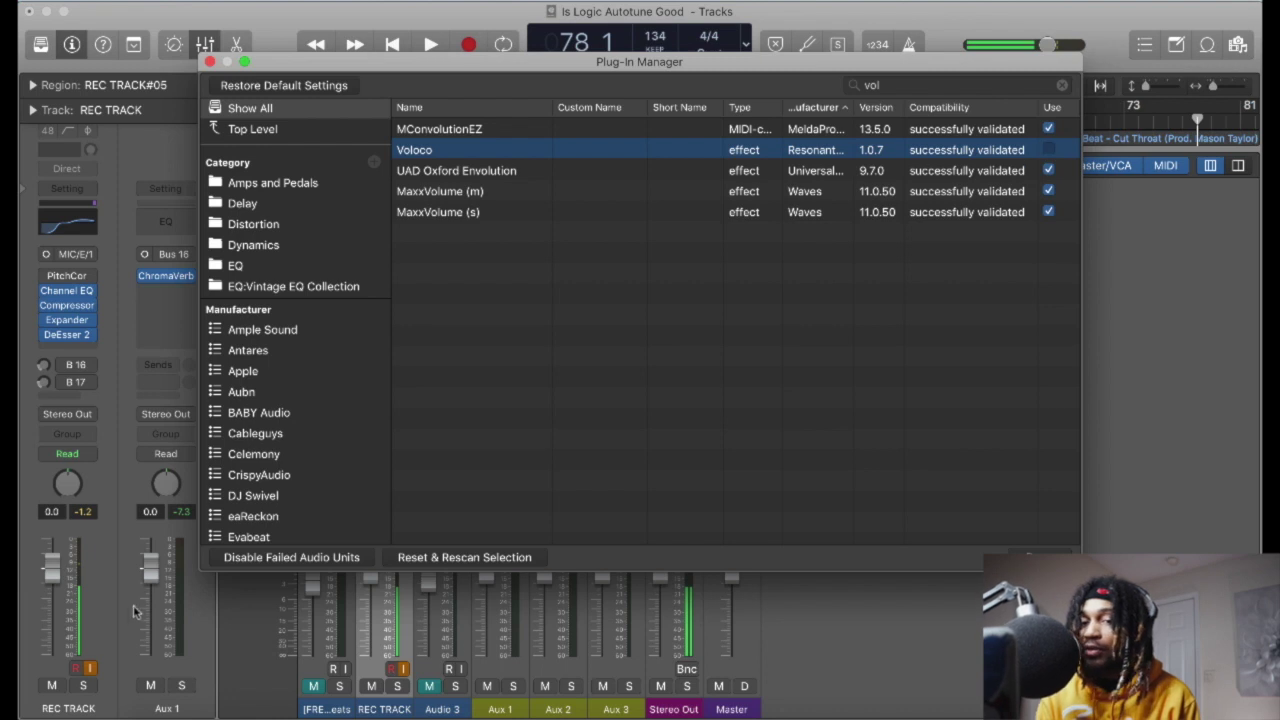
pyautogui.click(1048, 151)
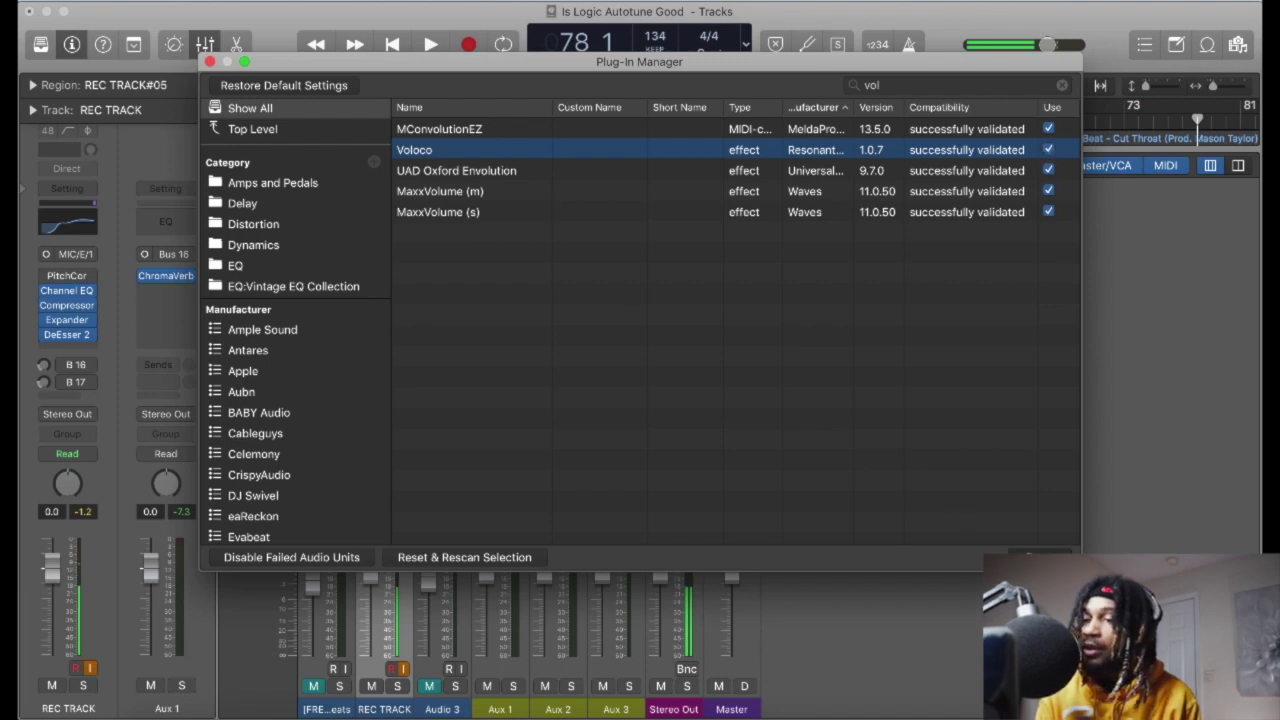
pyautogui.click(1040, 556)
# Step: Examine the built-in effect categories and Audio Units manufacturers, including Antares, available for REC TRACK's empty insert slot
pyautogui.click(76, 349)
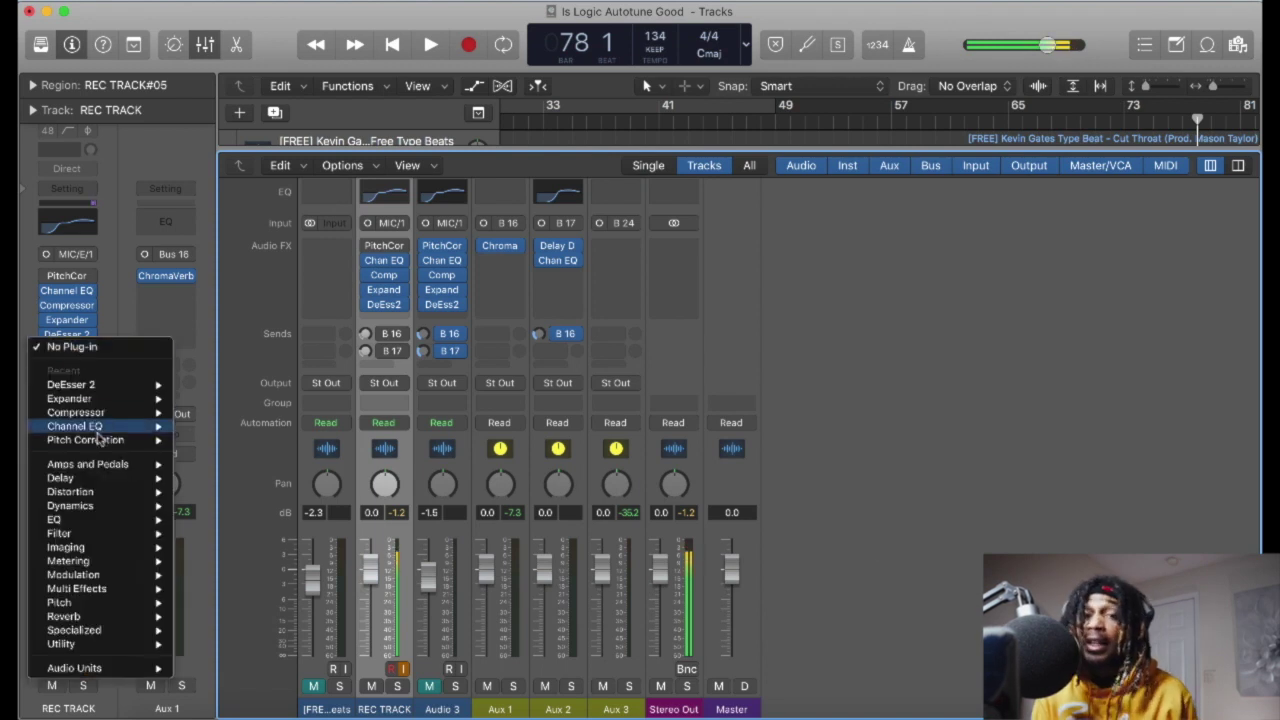
pyautogui.moveTo(103, 512)
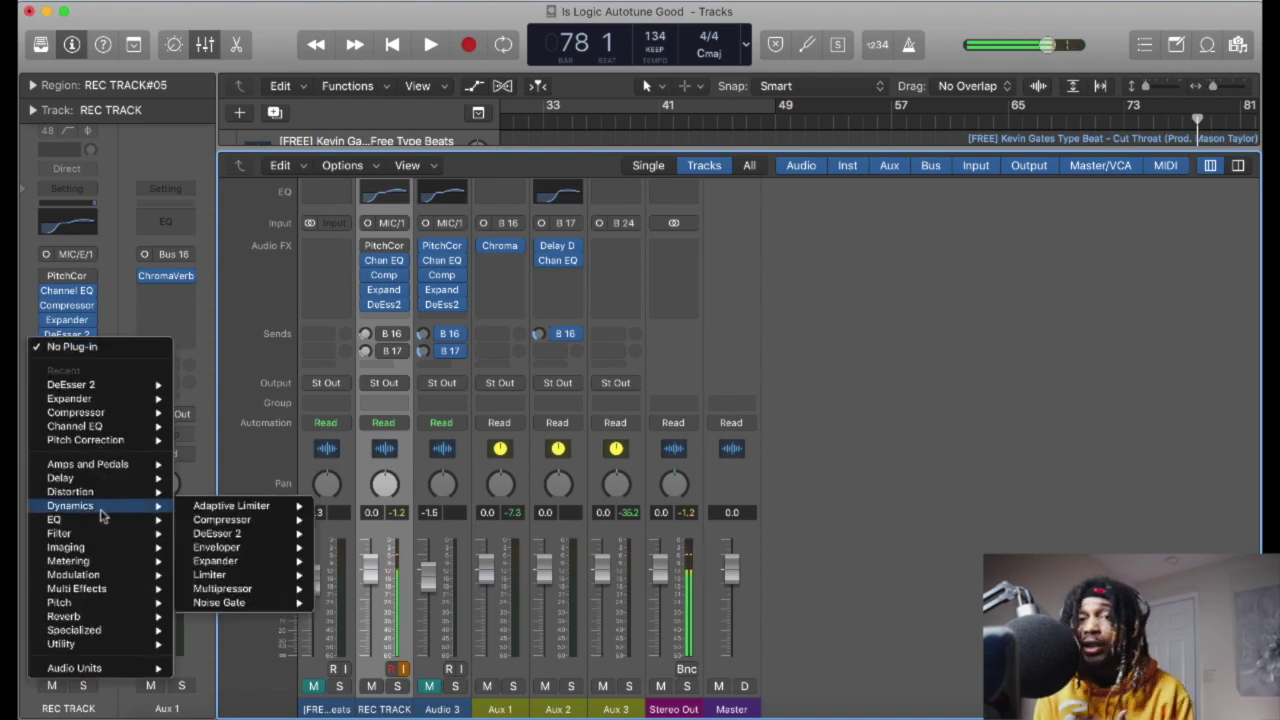
pyautogui.moveTo(124, 670)
pyautogui.moveTo(303, 636)
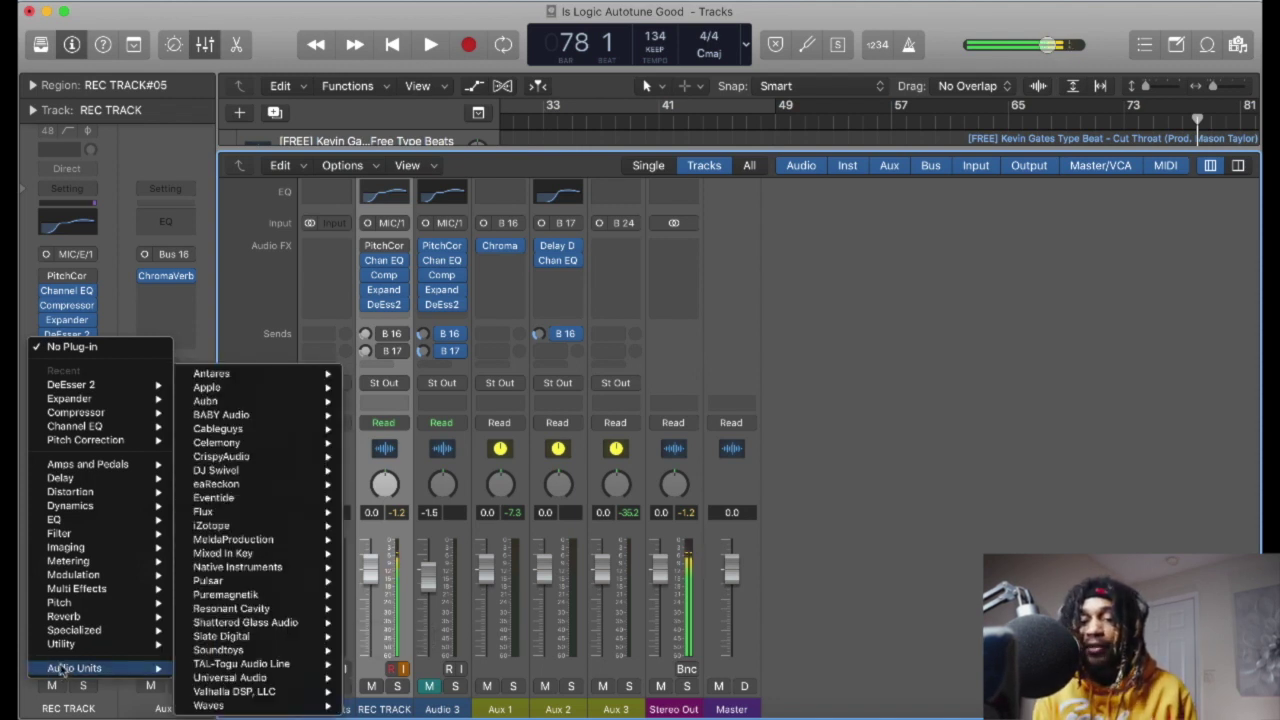
pyautogui.moveTo(236, 706)
pyautogui.scroll(-10, 468, 662)
pyautogui.scroll(-8, 468, 662)
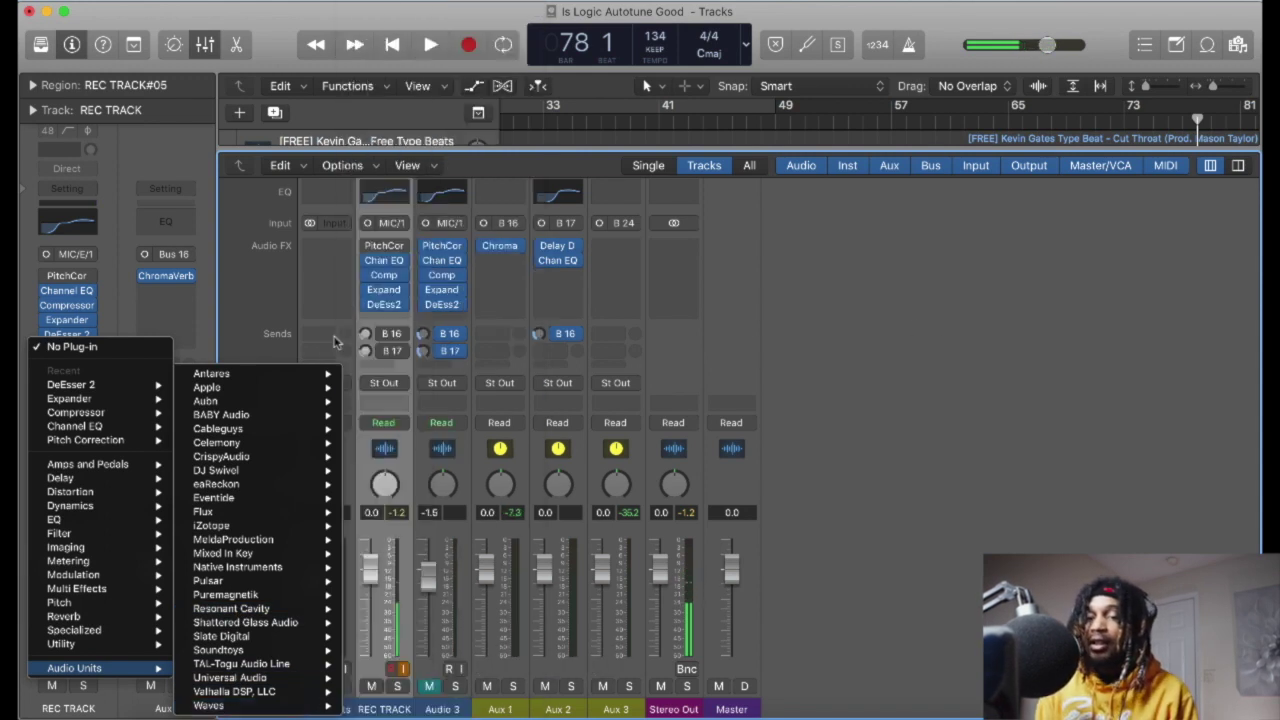
pyautogui.moveTo(271, 374)
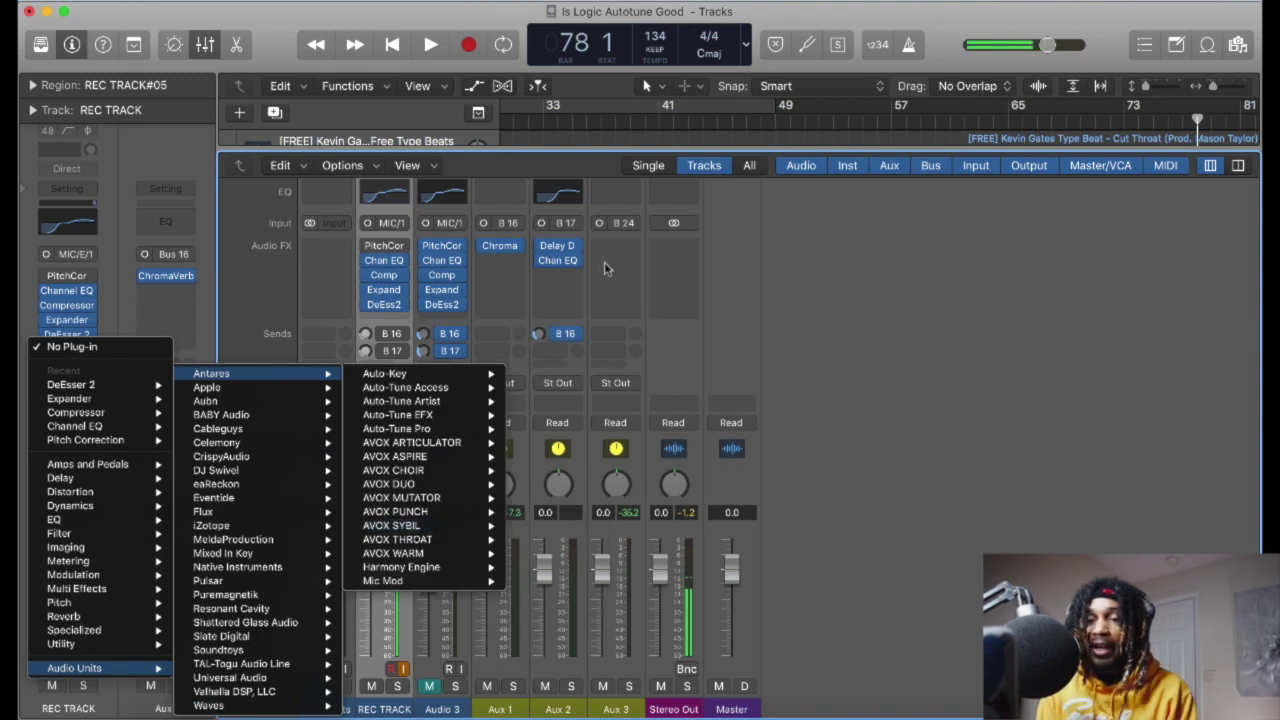
pyautogui.click(874, 281)
# Step: Create a plug-in category in the Plug-in Manager named with the creator's artist name followed by "Favorite Plugins"
pyautogui.click(100, 2)
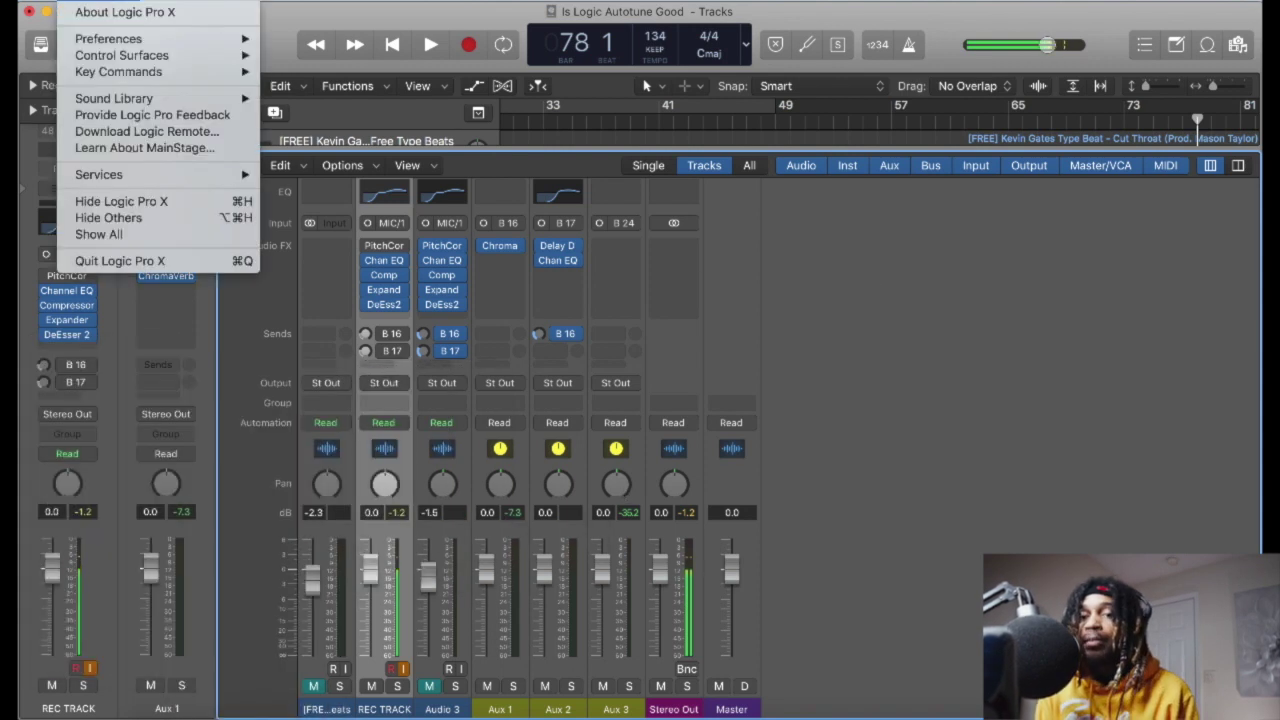
pyautogui.moveTo(117, 75)
pyautogui.moveTo(110, 38)
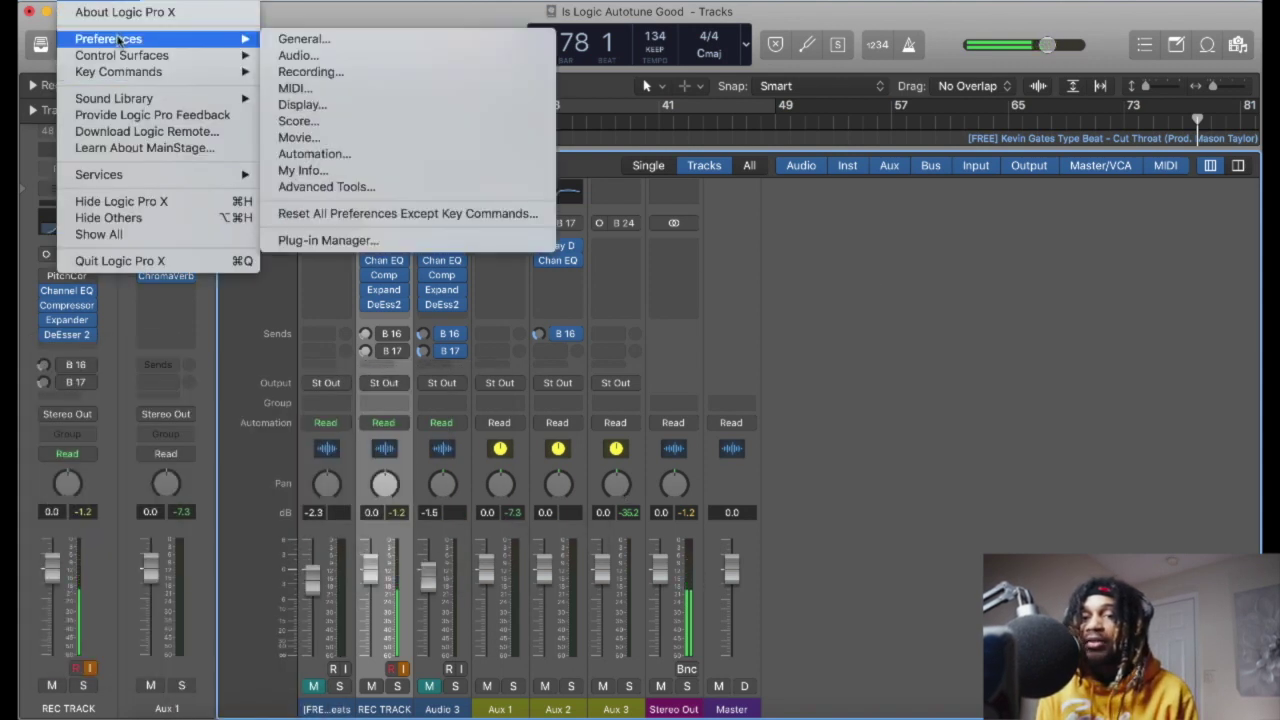
pyautogui.click(328, 244)
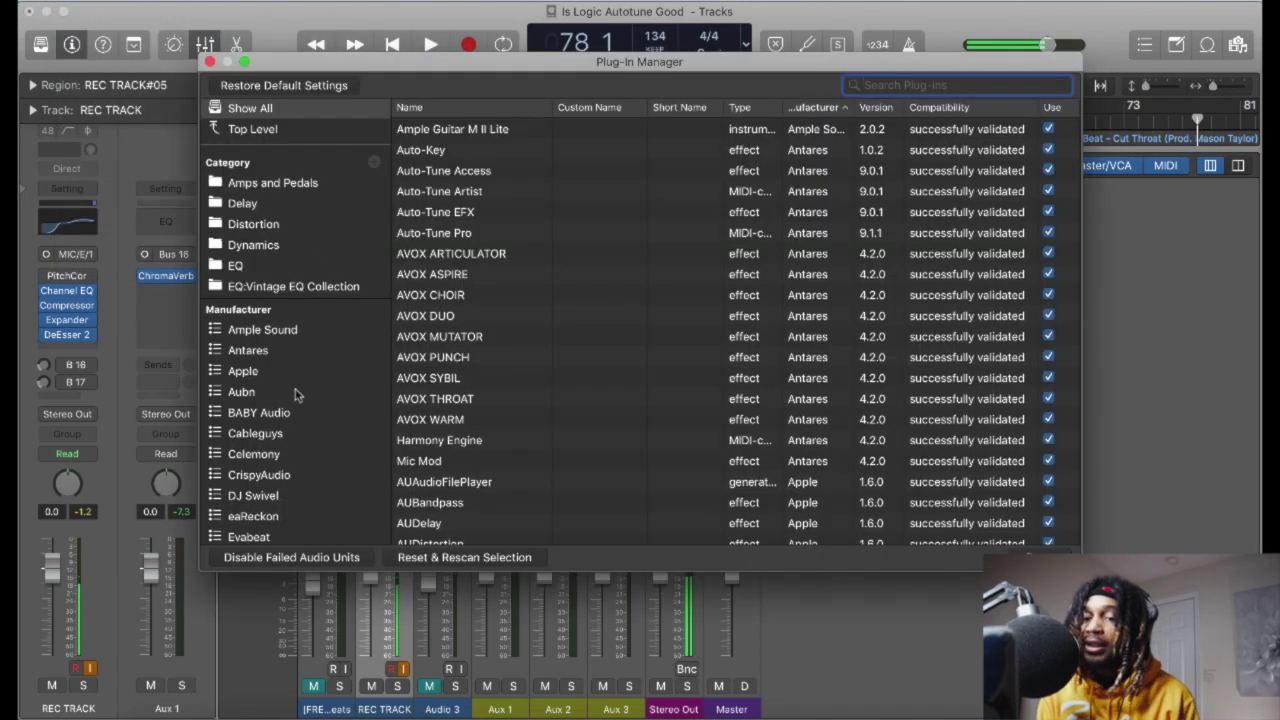
pyautogui.scroll(-5, 280, 221)
pyautogui.scroll(5, 276, 220)
pyautogui.click(372, 162)
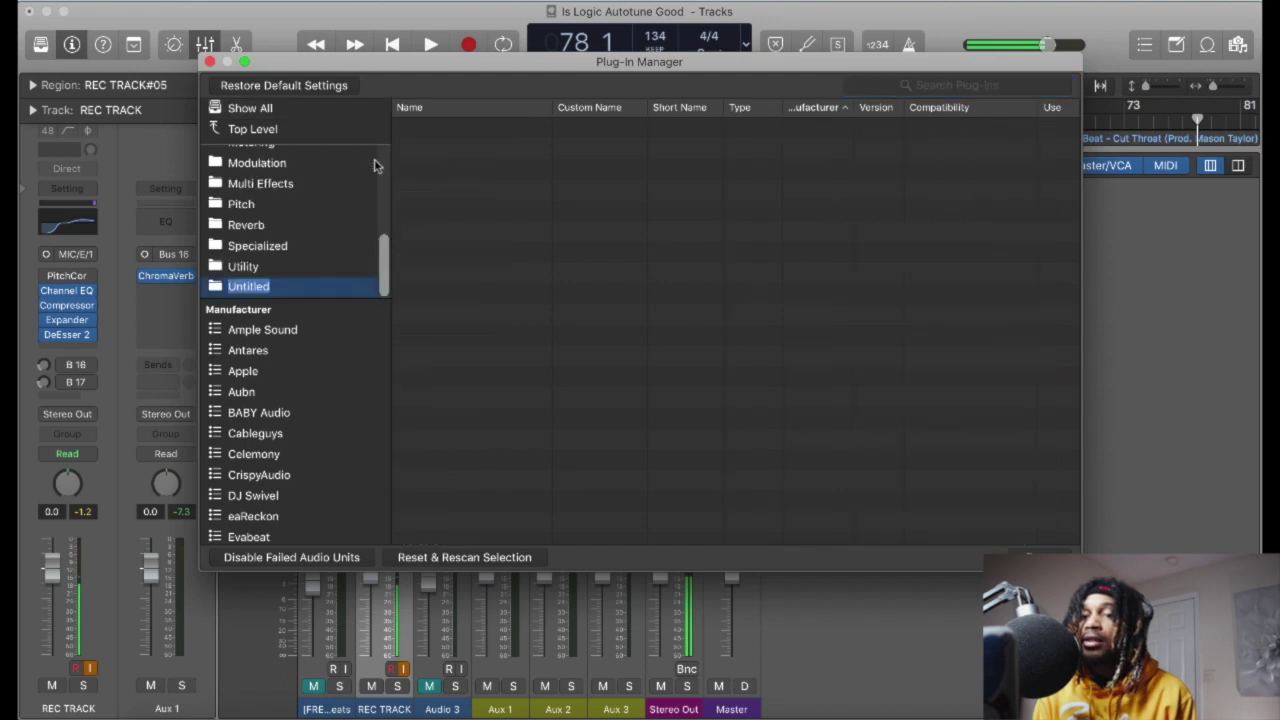
pyautogui.write('Sky Jordxn Favorite Plugins')
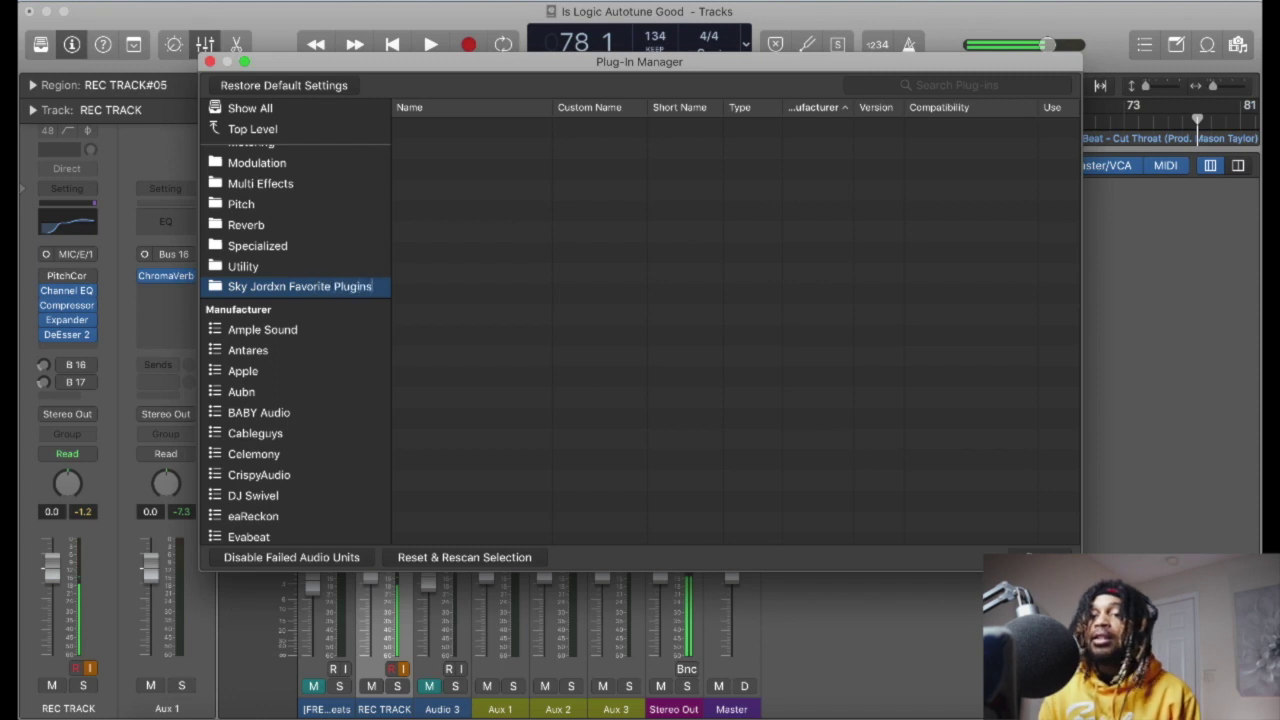
pyautogui.press('Return')
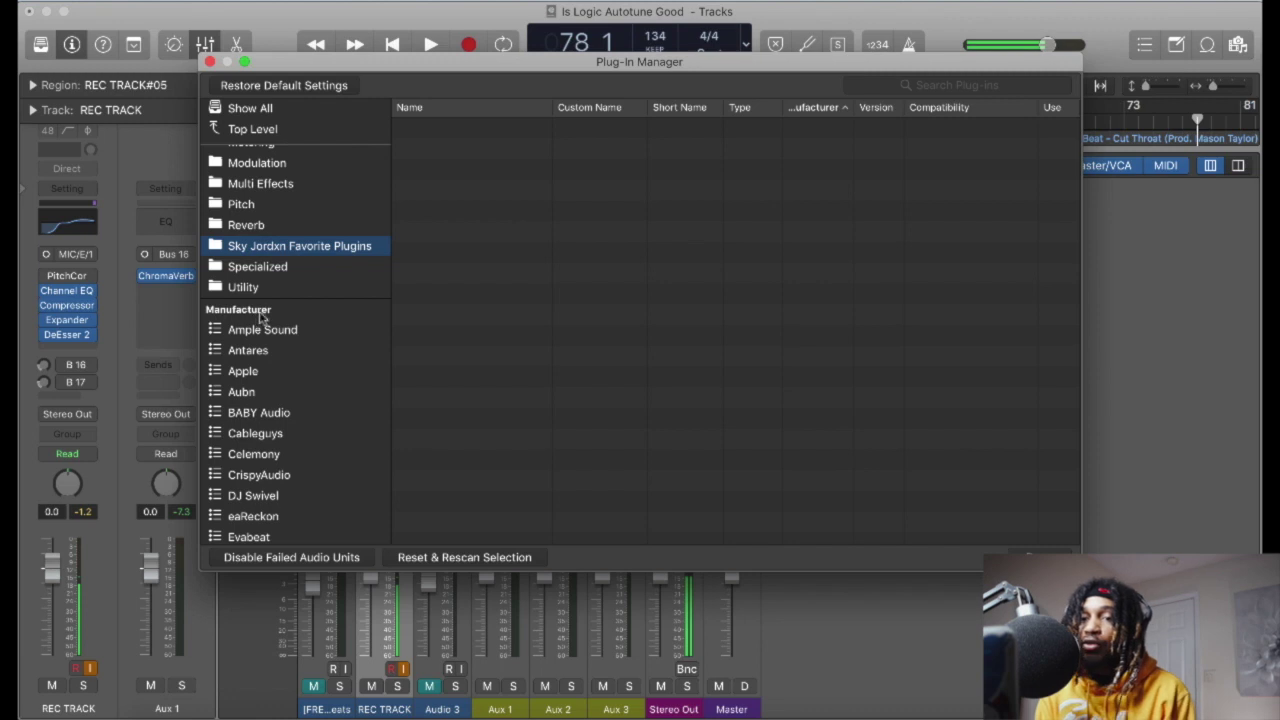
pyautogui.scroll(3, 317, 251)
pyautogui.scroll(-3, 317, 251)
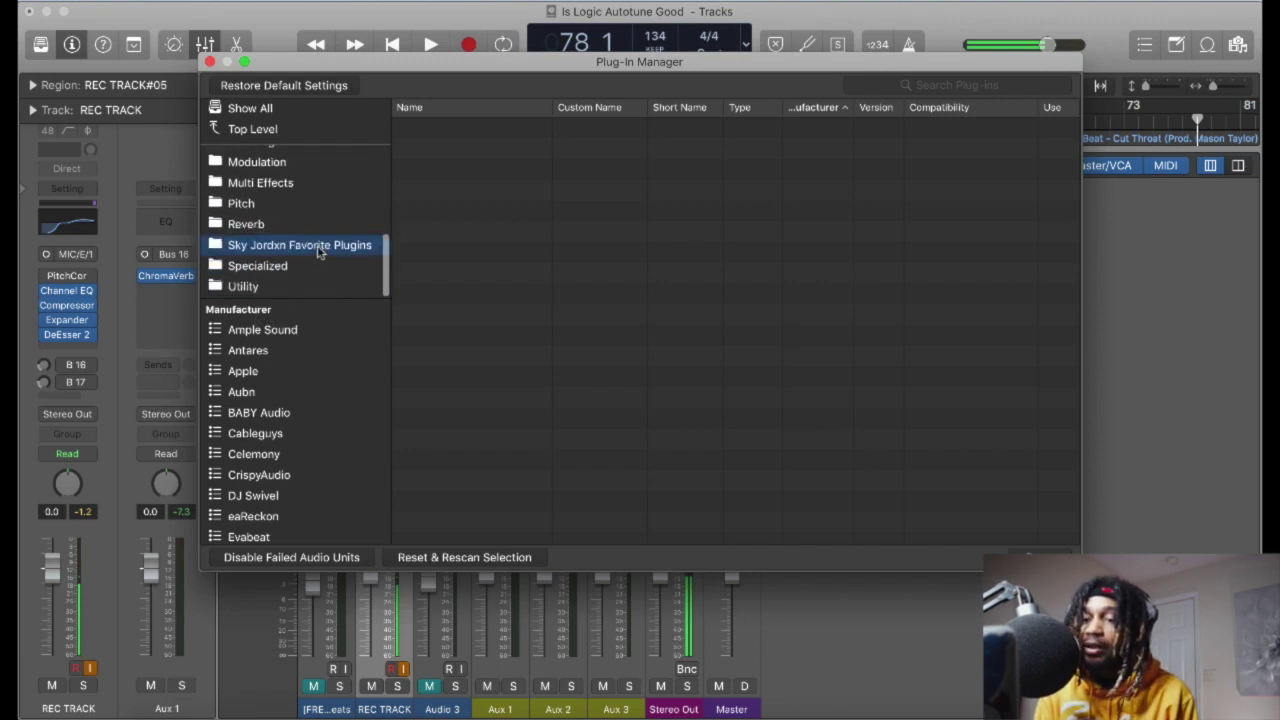
# Step: List all plug-ins and add Auto-Tune Artist and DeEsser 2 to the custom Favorite Plugins category in the Plug-in Manager
pyautogui.scroll(5, 317, 251)
pyautogui.click(262, 110)
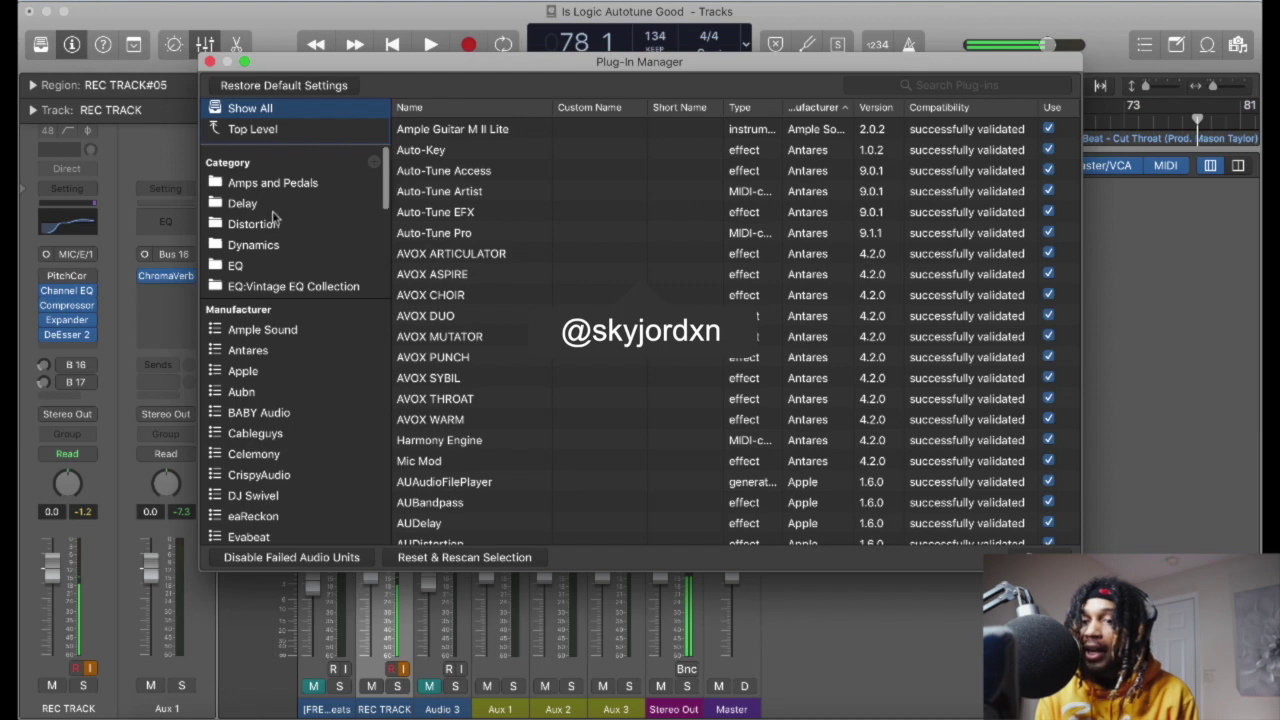
pyautogui.scroll(-5, 275, 218)
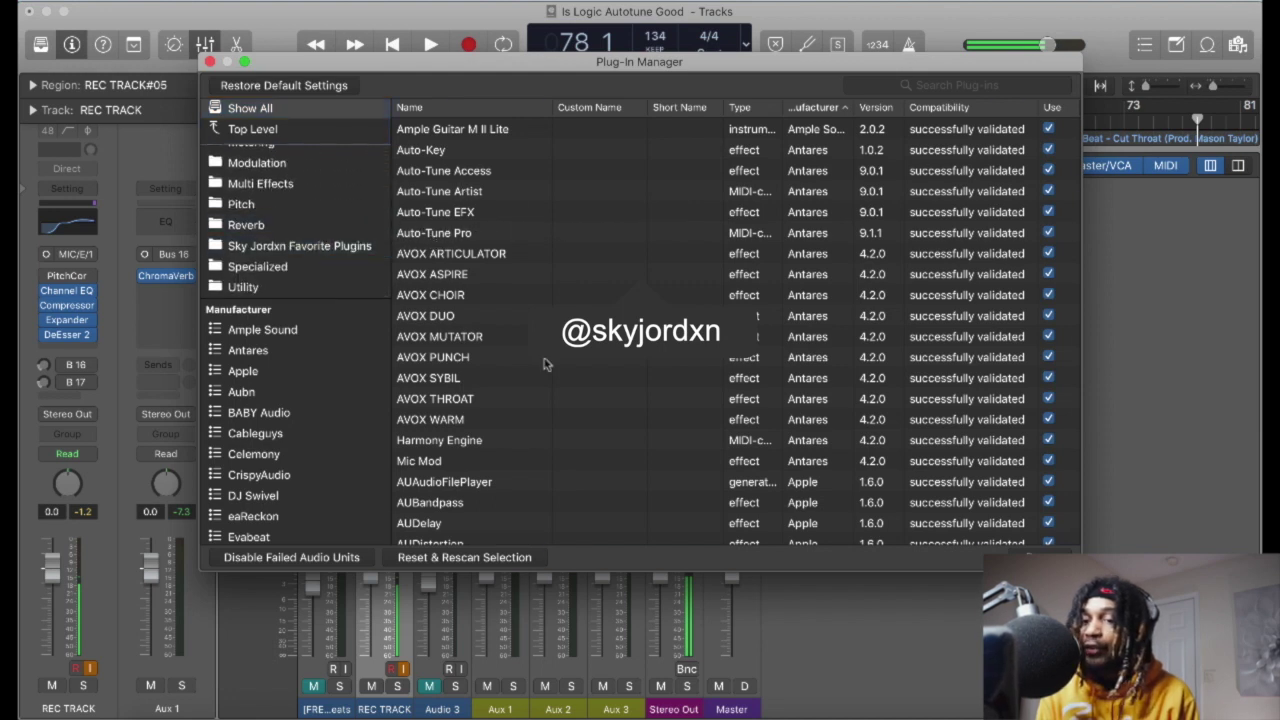
pyautogui.scroll(-10, 545, 365)
pyautogui.scroll(-8, 474, 398)
pyautogui.scroll(2, 474, 396)
pyautogui.scroll(-15, 474, 398)
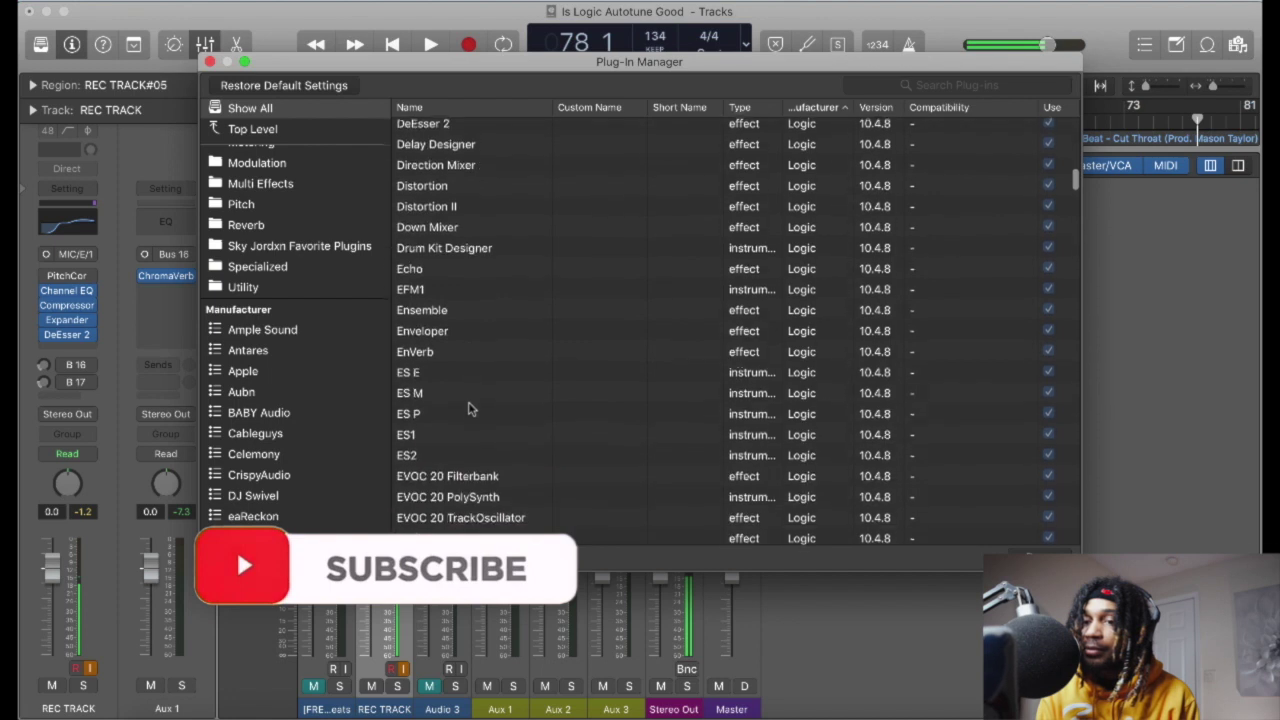
pyautogui.moveTo(432, 130); pyautogui.dragTo(272, 246)
# Step: Add the Waves plug-in Waves Tune Real-Time (m) to the custom Favorite Plugins category
pyautogui.scroll(-15, 590, 376)
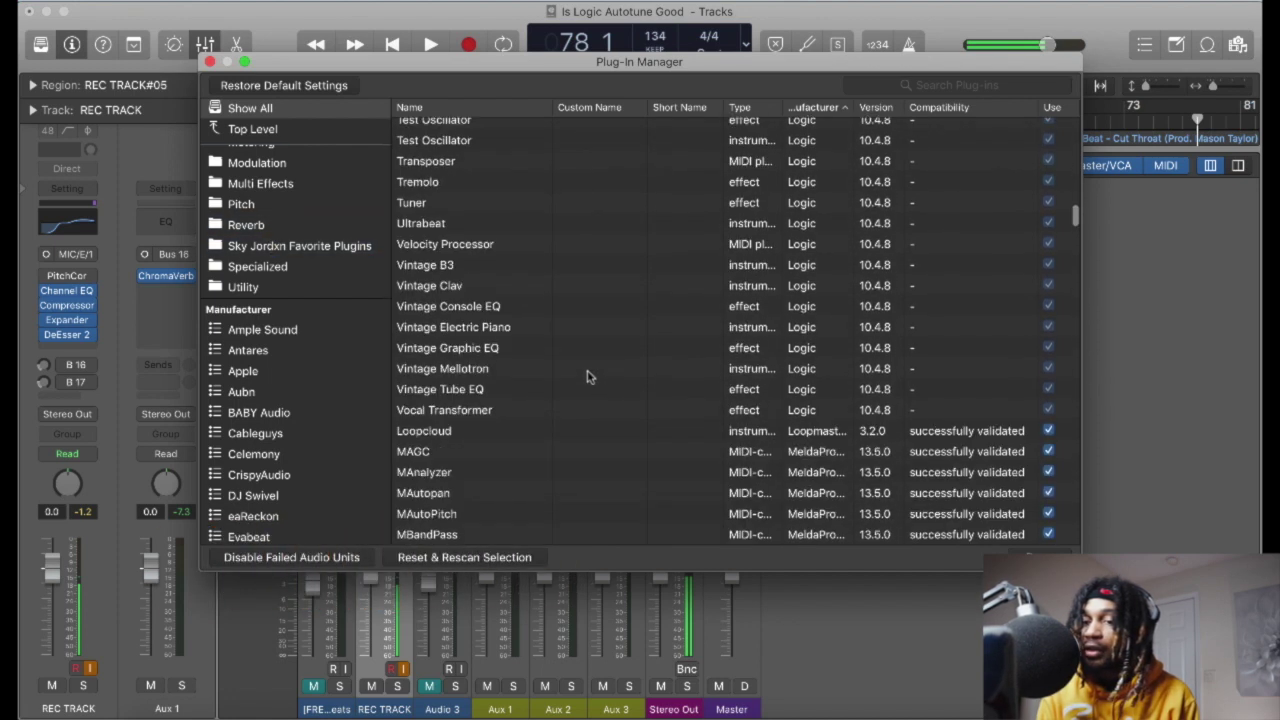
pyautogui.scroll(-20, 588, 376)
pyautogui.scroll(-20, 531, 443)
pyautogui.scroll(6, 450, 443)
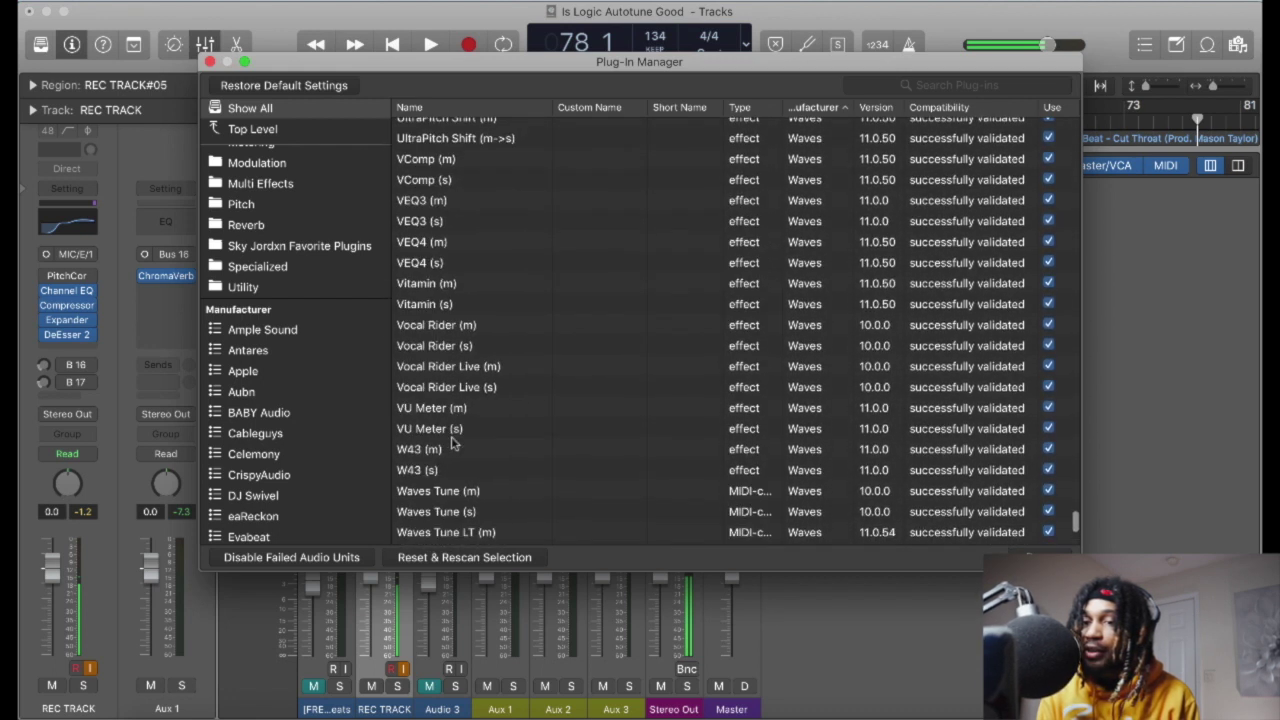
pyautogui.scroll(2, 452, 443)
pyautogui.scroll(-5, 463, 492)
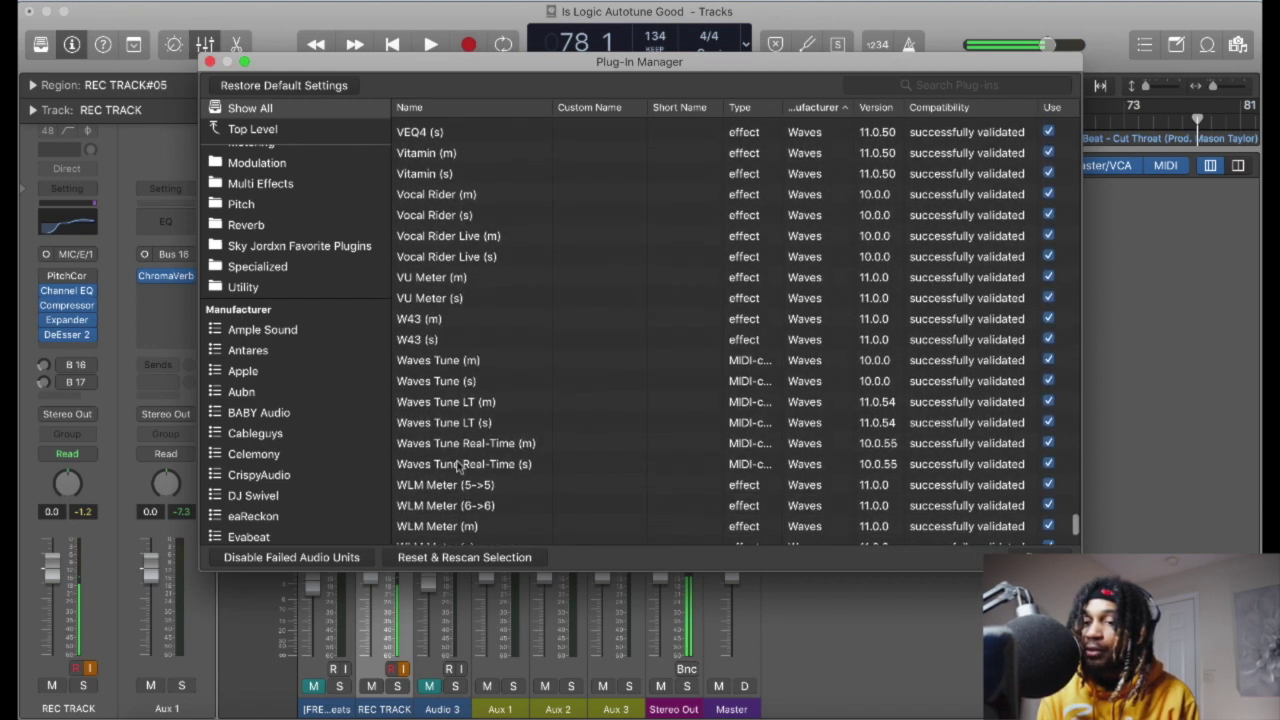
pyautogui.moveTo(460, 445); pyautogui.dragTo(285, 248)
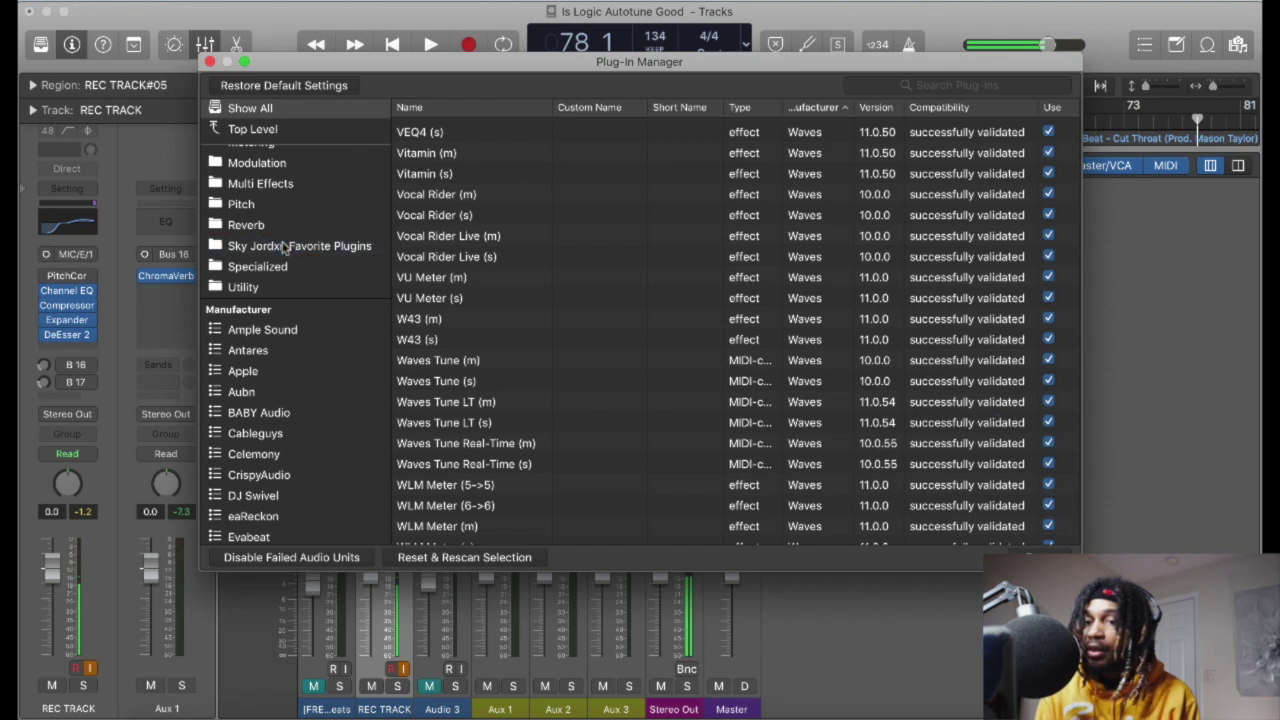
# Step: Add Vitamin (m) to the custom favorites category, and close the Plug-in Manager after checking the category's contents
pyautogui.scroll(3, 491, 323)
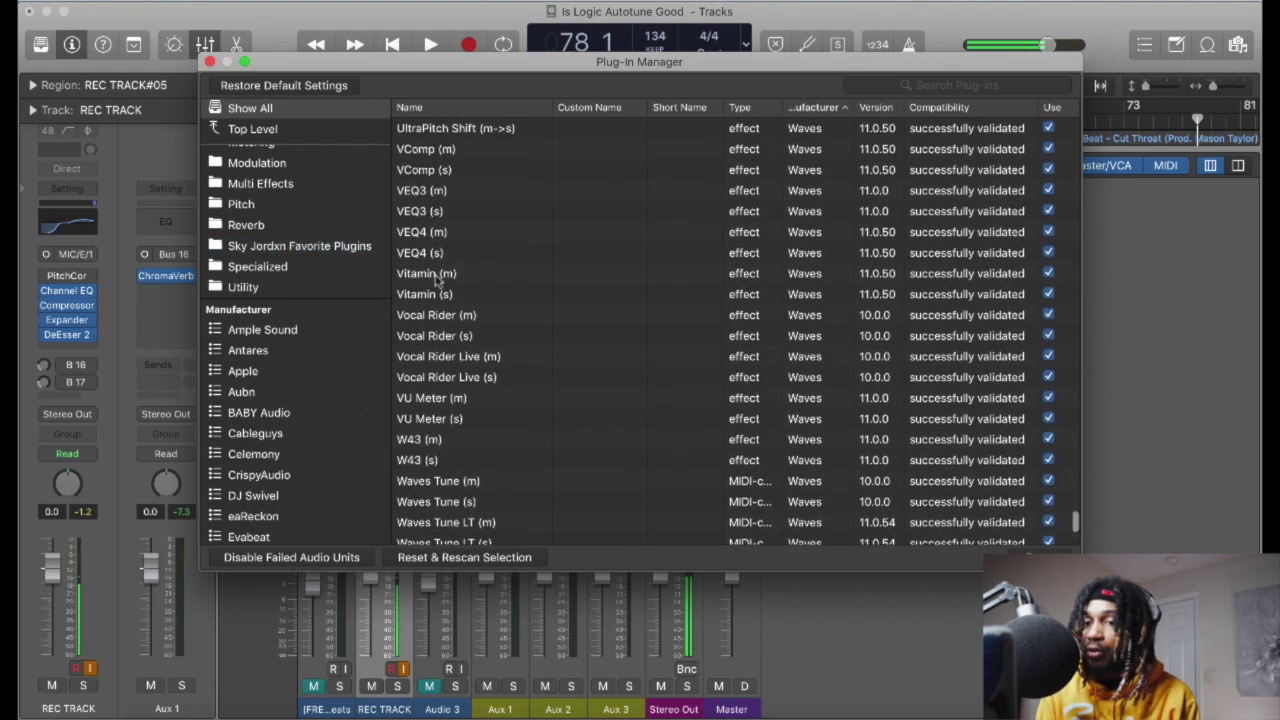
pyautogui.moveTo(413, 283); pyautogui.dragTo(333, 251)
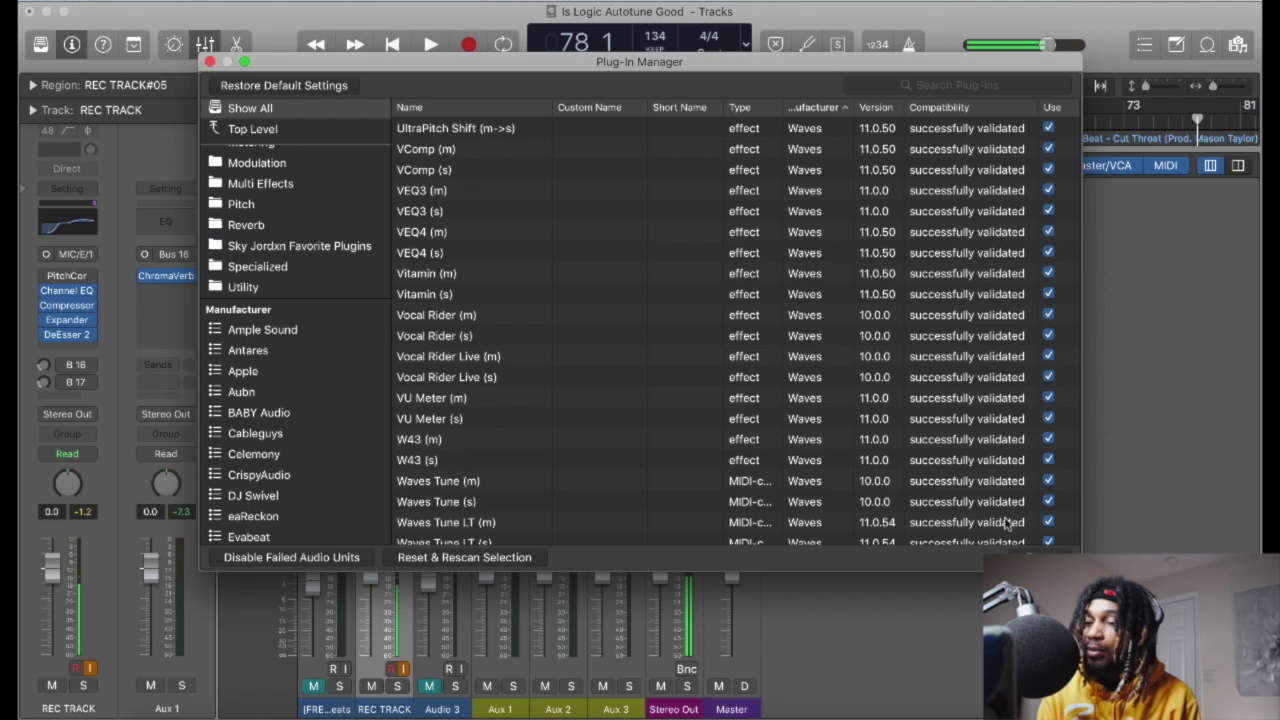
pyautogui.click(341, 248)
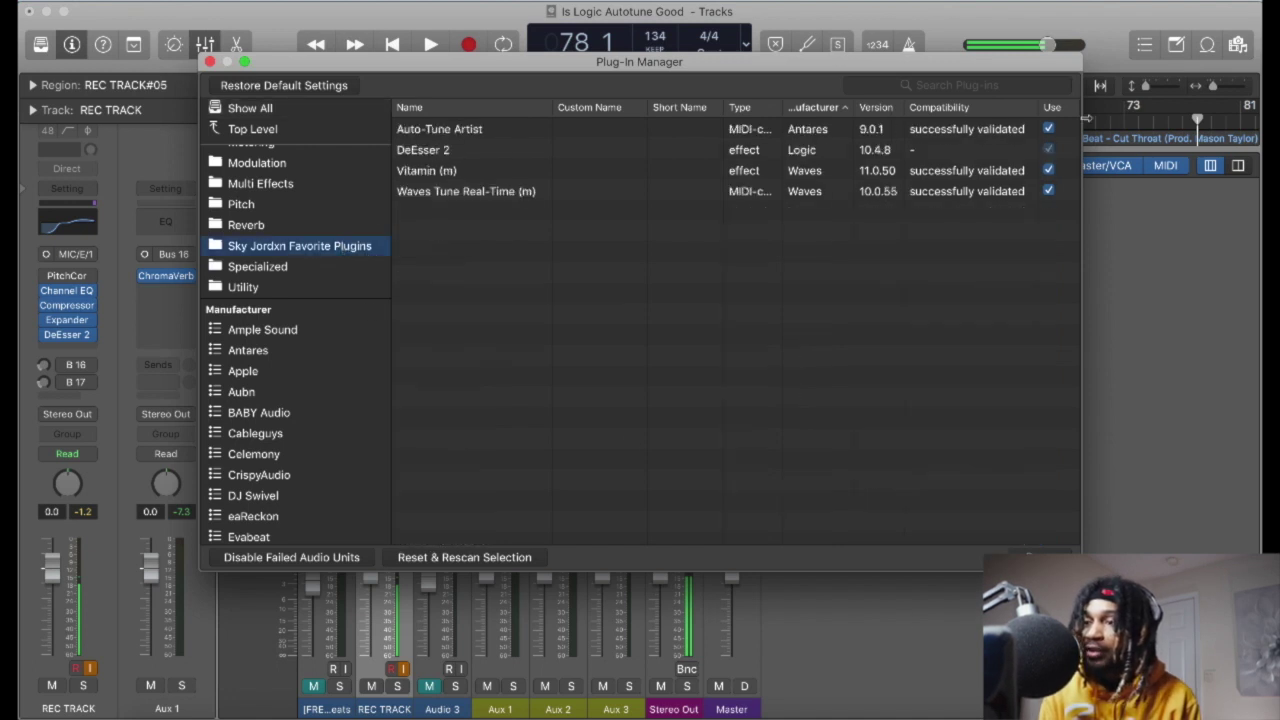
pyautogui.click(1039, 556)
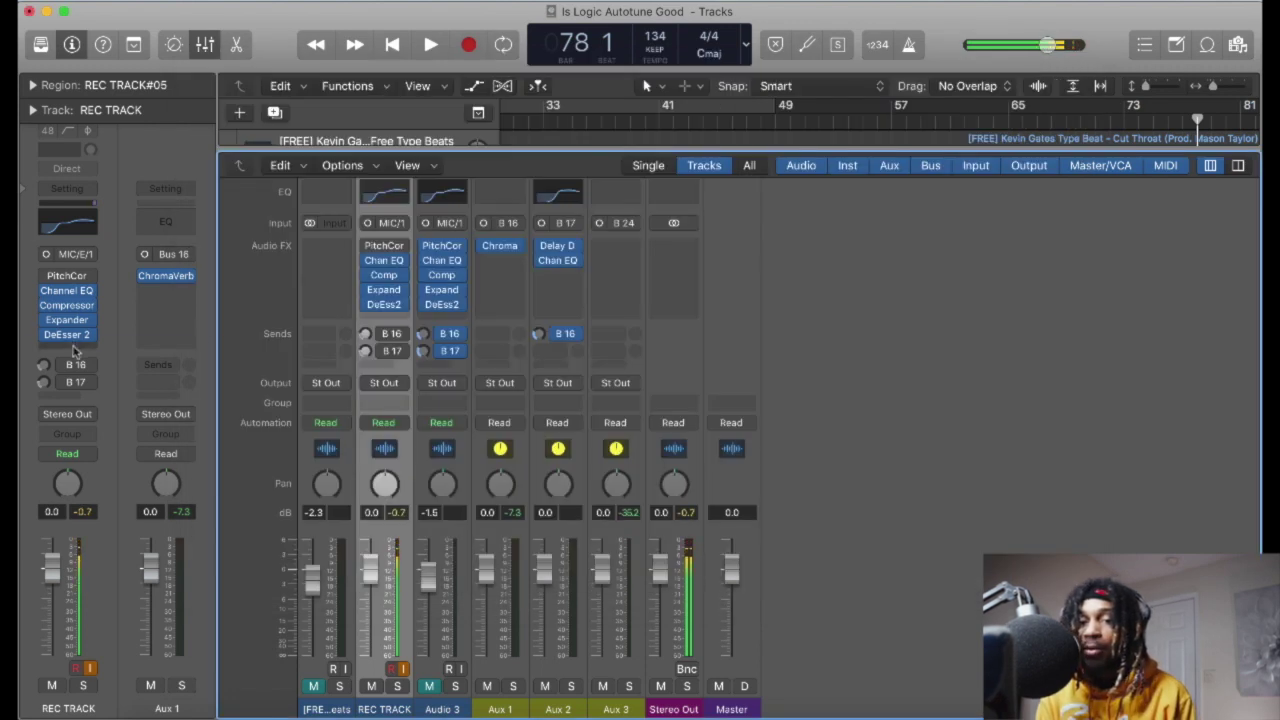
# Step: Check which plug-ins the custom favorites category offers for REC TRACK's empty insert slot, without inserting one
pyautogui.click(75, 349)
pyautogui.moveTo(103, 632)
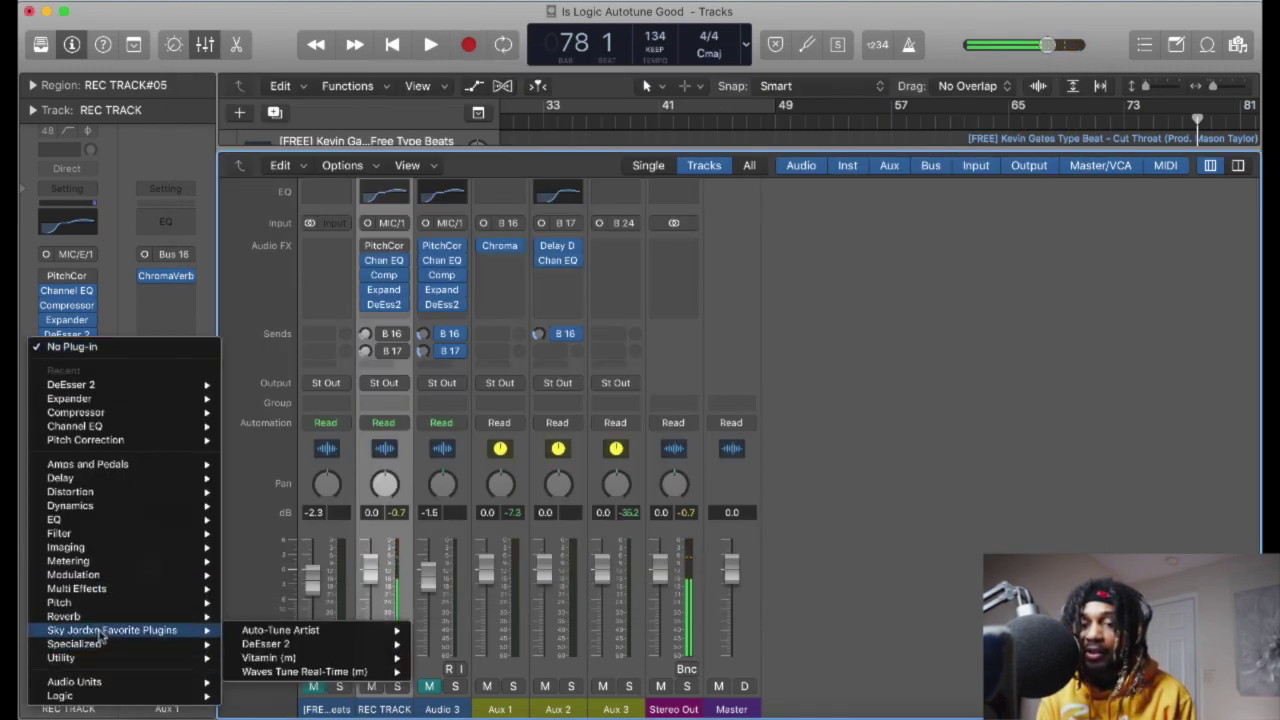
pyautogui.moveTo(287, 646)
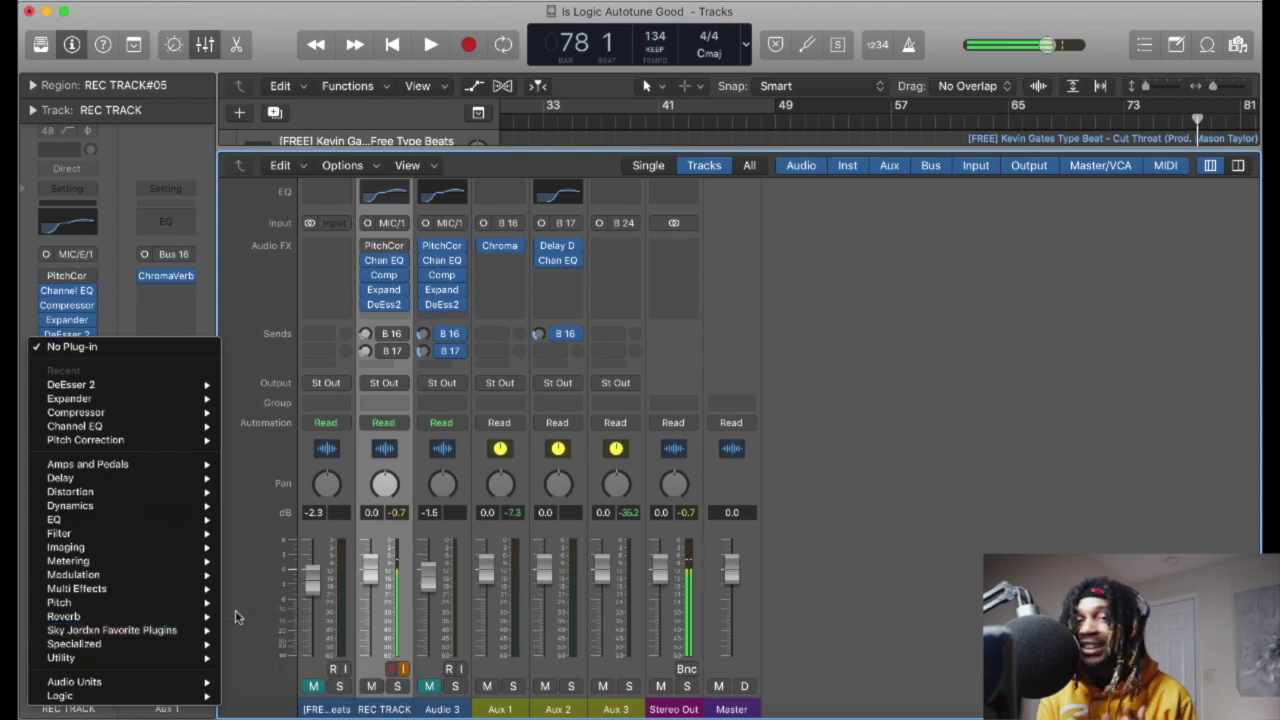
pyautogui.click(126, 226)
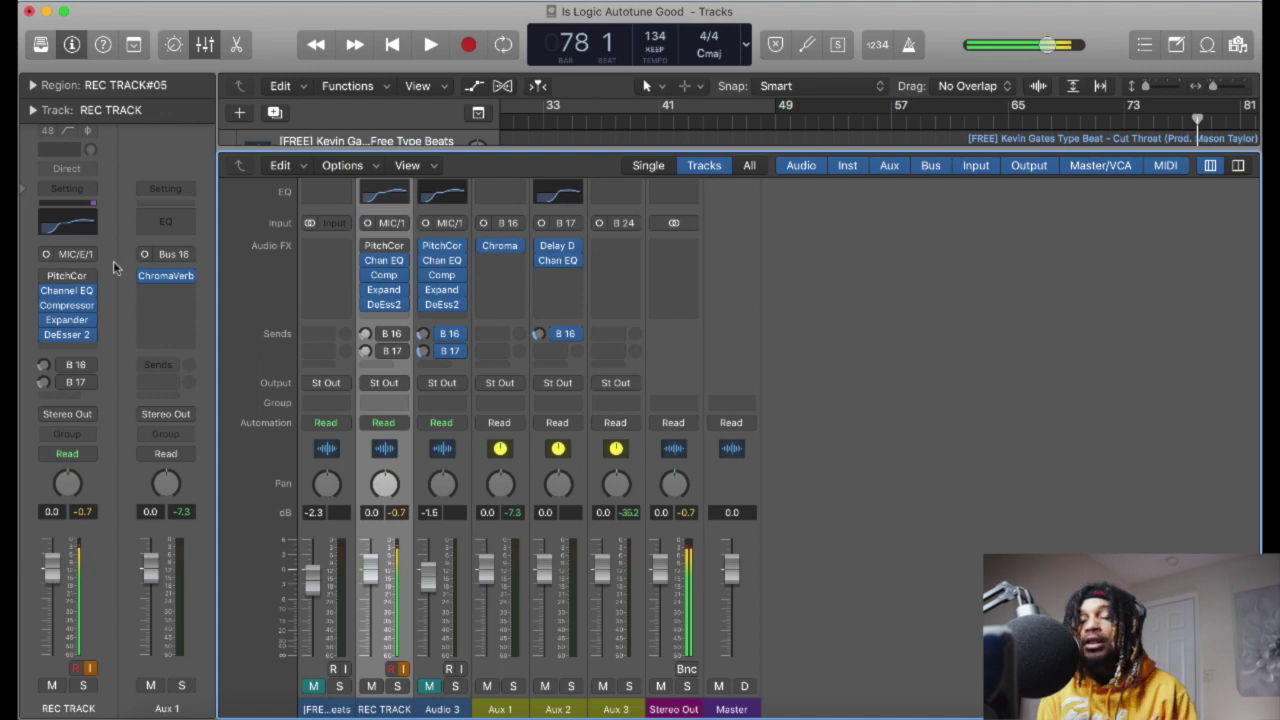
# Step: Switch REC TRACK's input format between mono and stereo twice, ending on the mono MIC/E/1 input
pyautogui.click(47, 254)
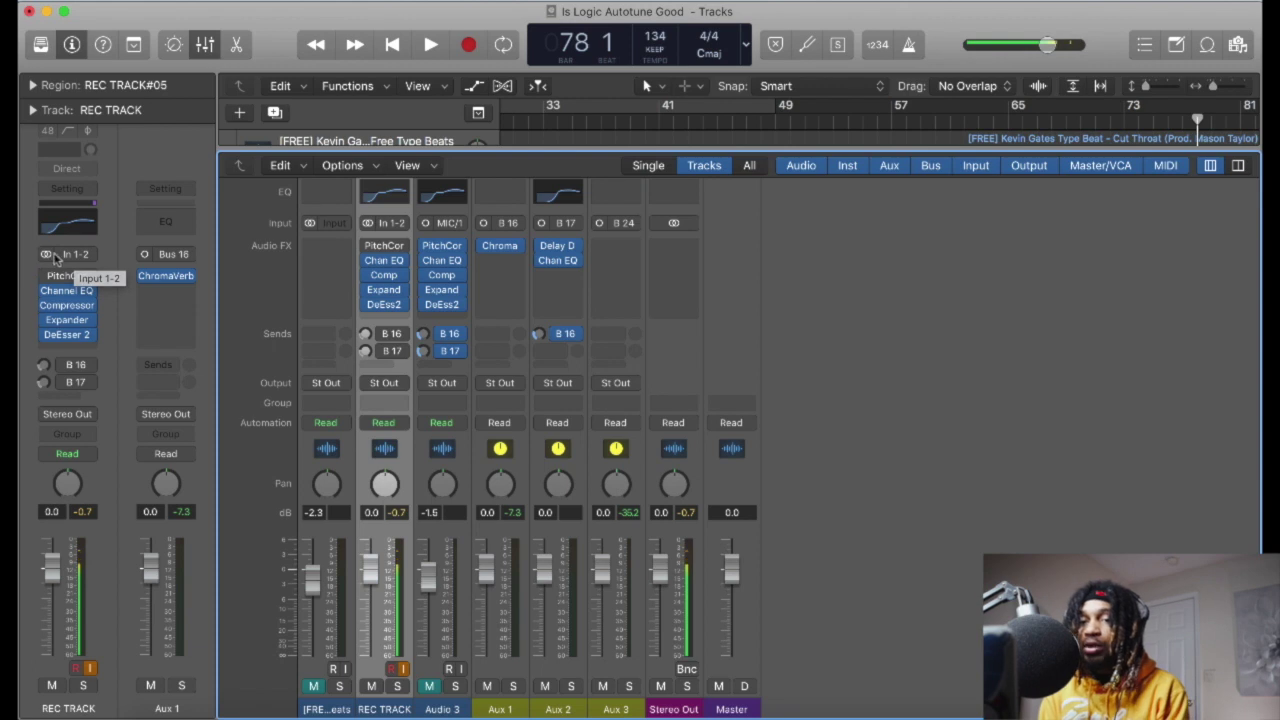
pyautogui.click(47, 256)
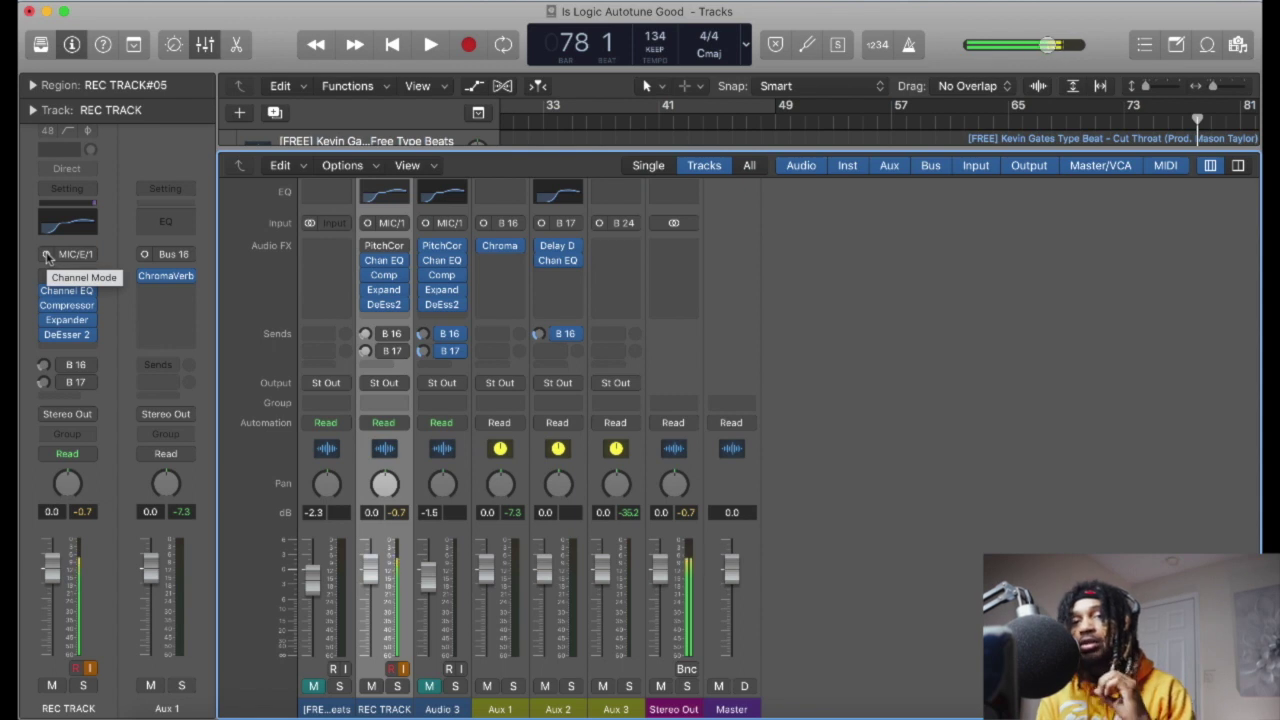
pyautogui.click(47, 256)
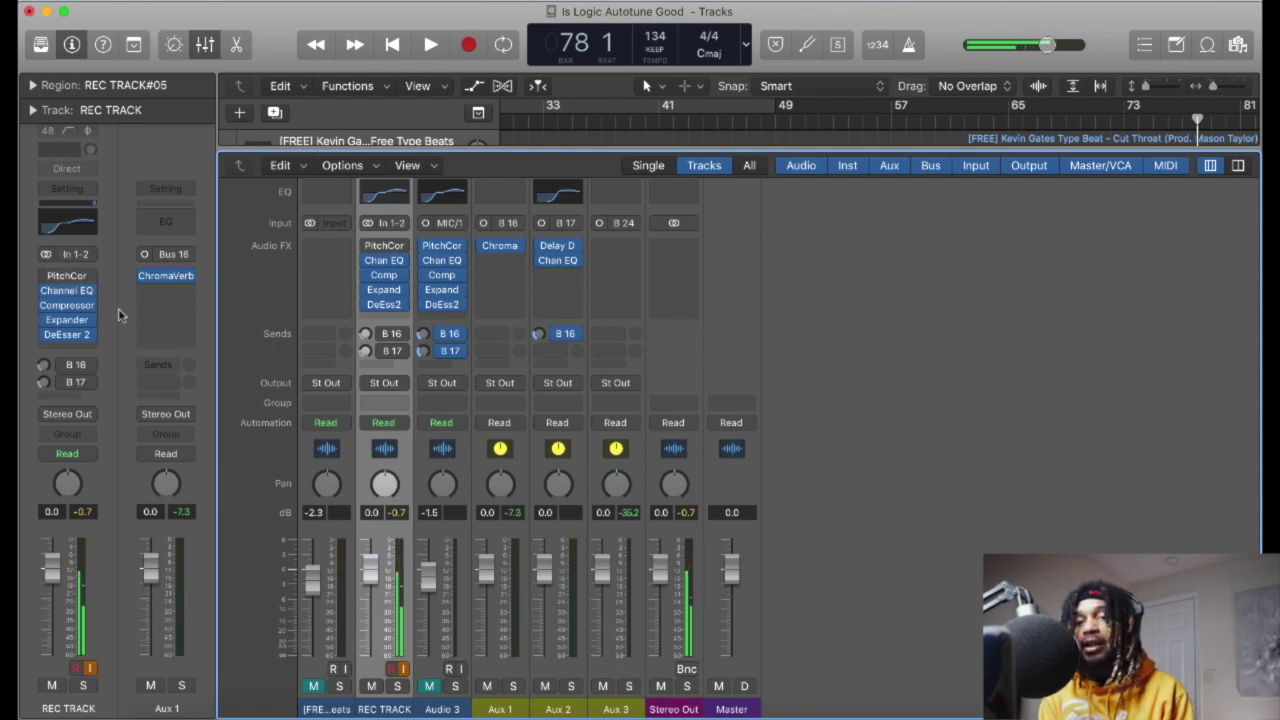
pyautogui.click(45, 254)
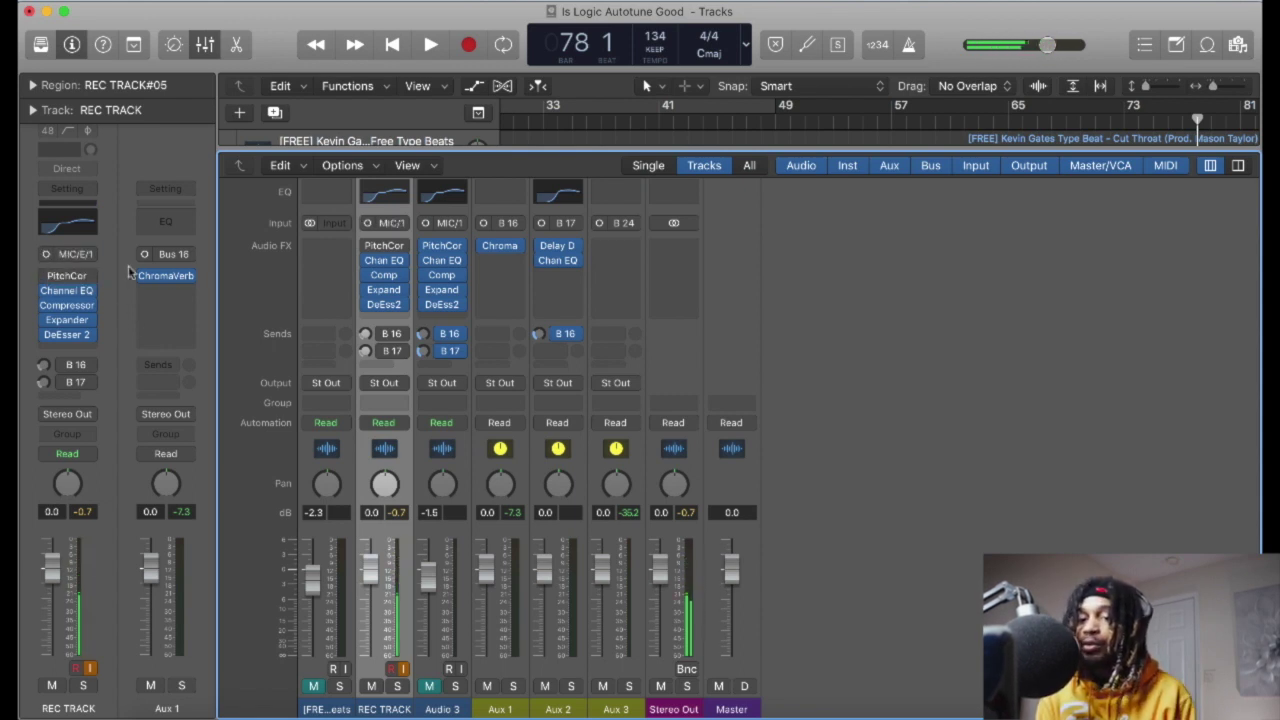
# Step: Save REC TRACK's channel strip setting as "I wanna save this" and check it in the list of saved settings
pyautogui.click(80, 189)
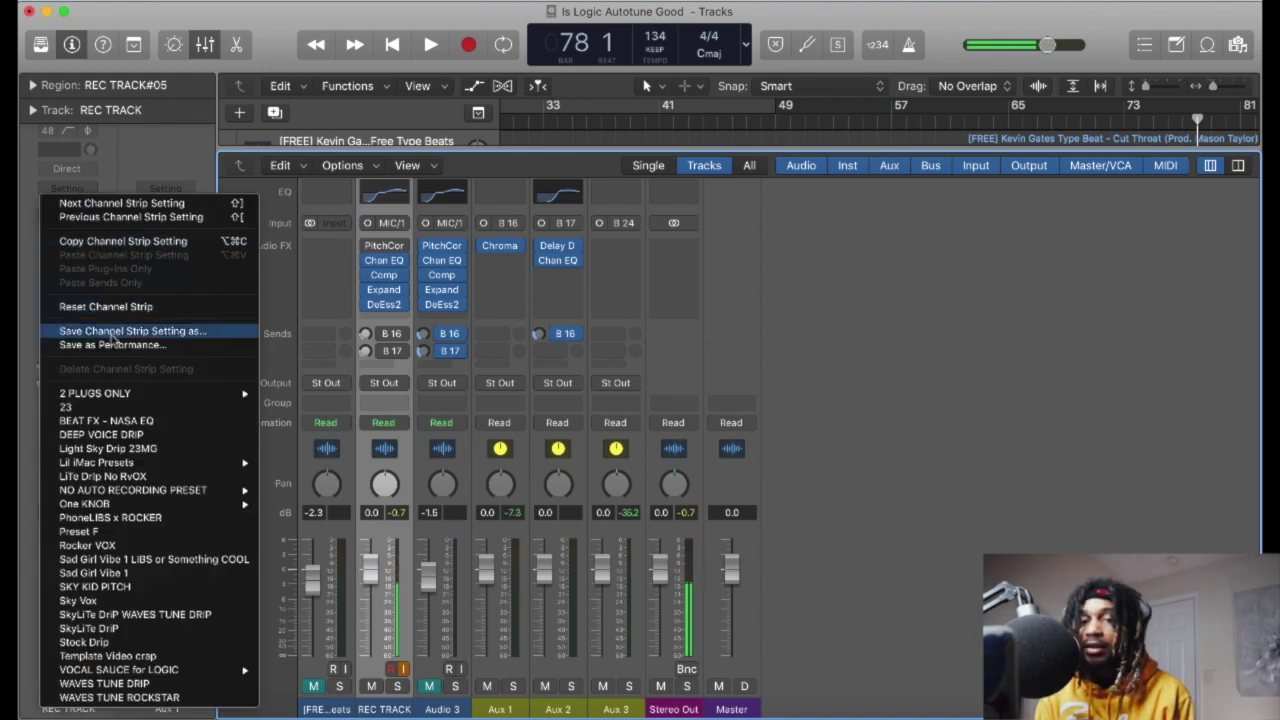
pyautogui.click(128, 178)
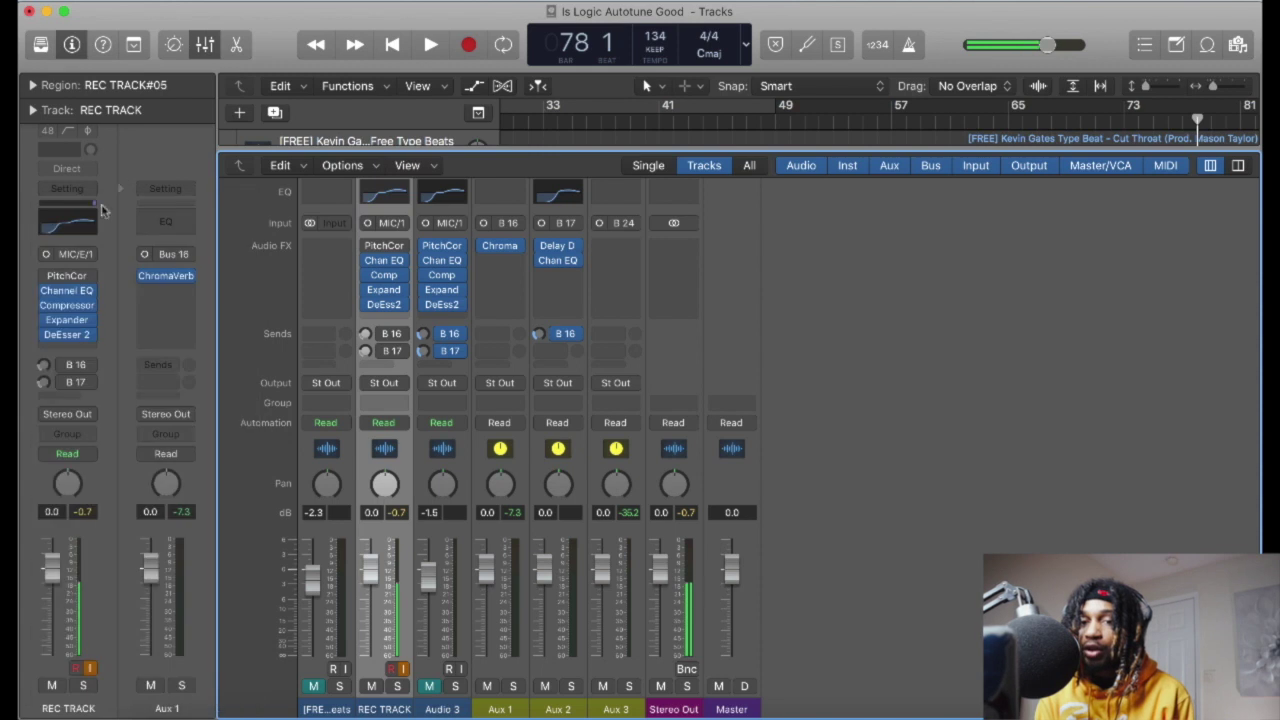
pyautogui.click(70, 190)
pyautogui.click(100, 331)
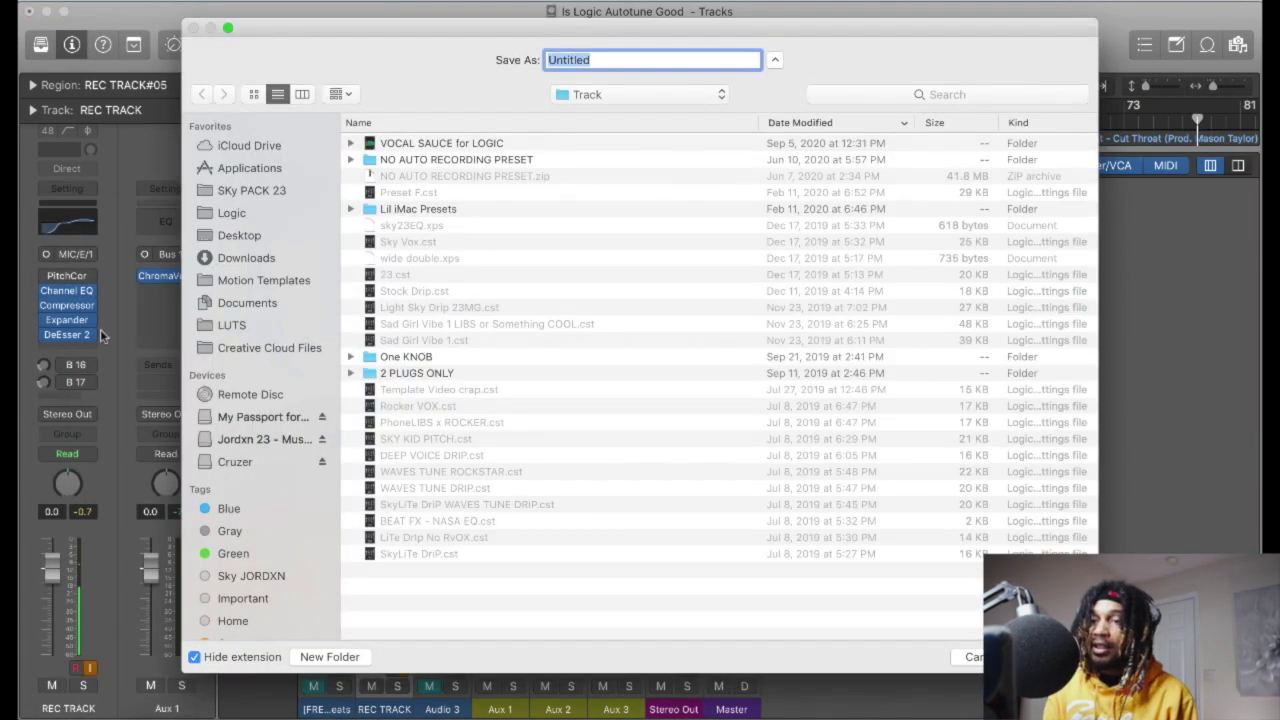
pyautogui.press('BackSpace')
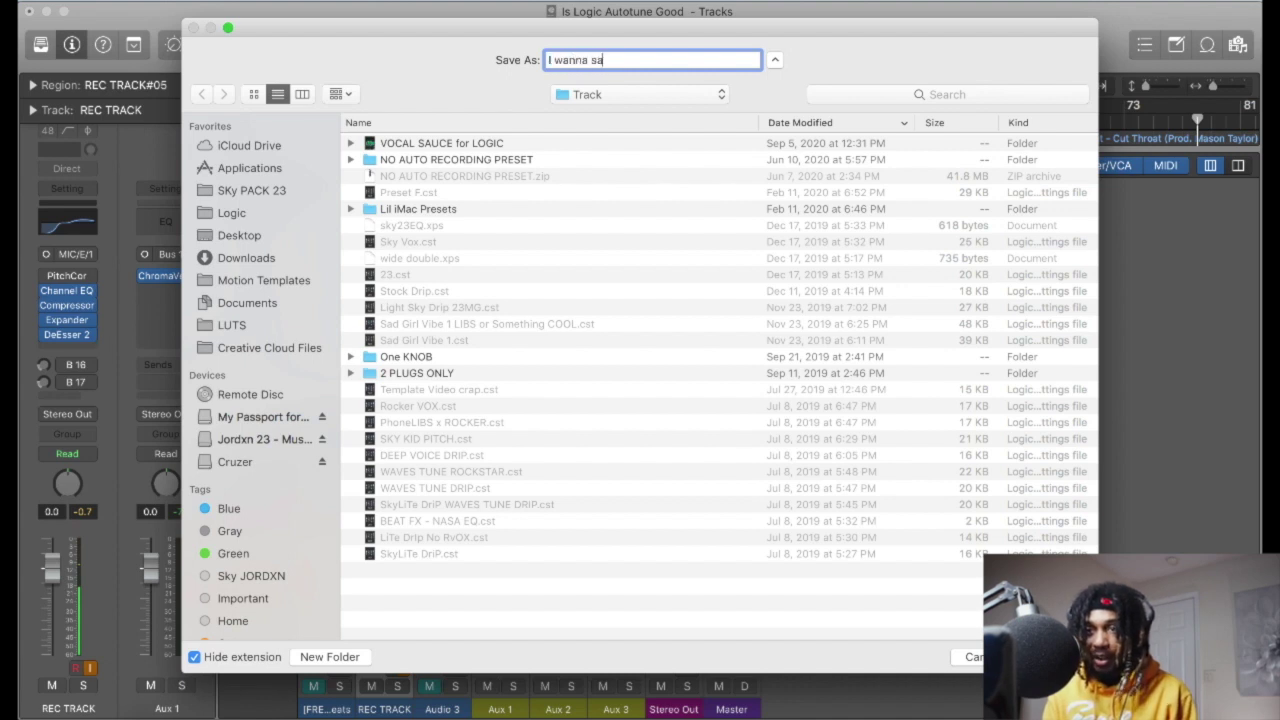
pyautogui.press('Return')
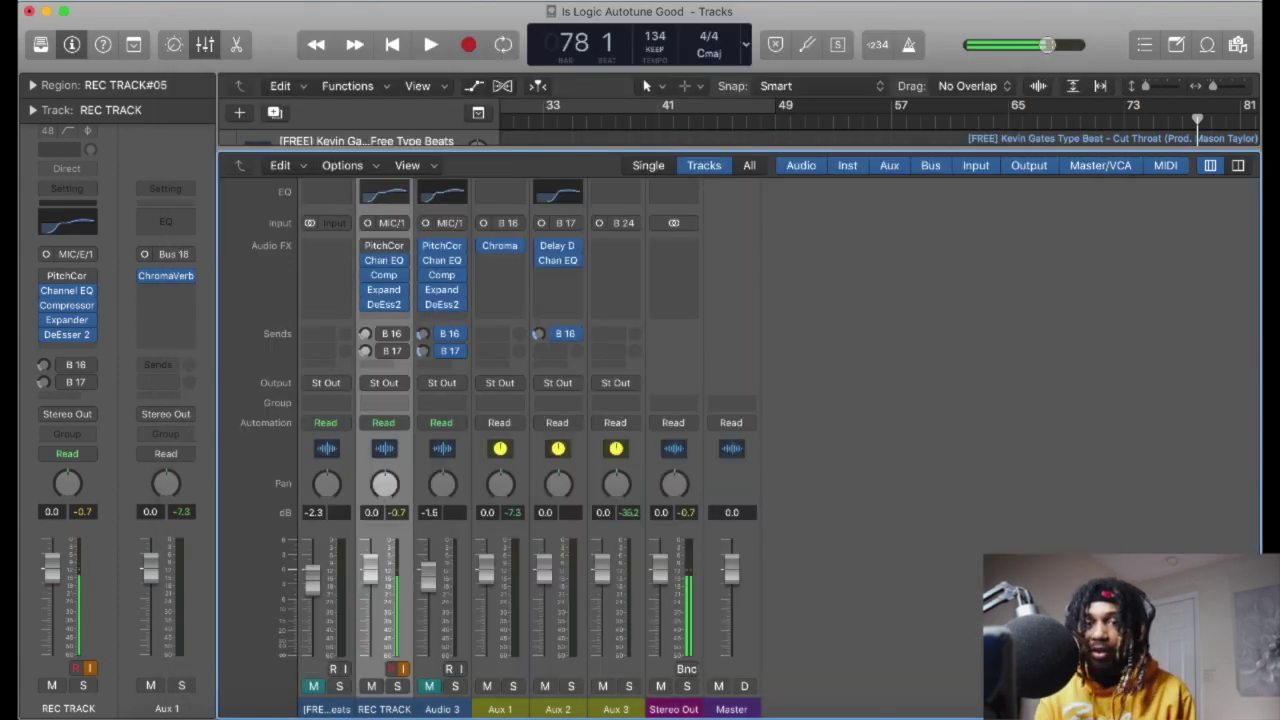
pyautogui.click(76, 192)
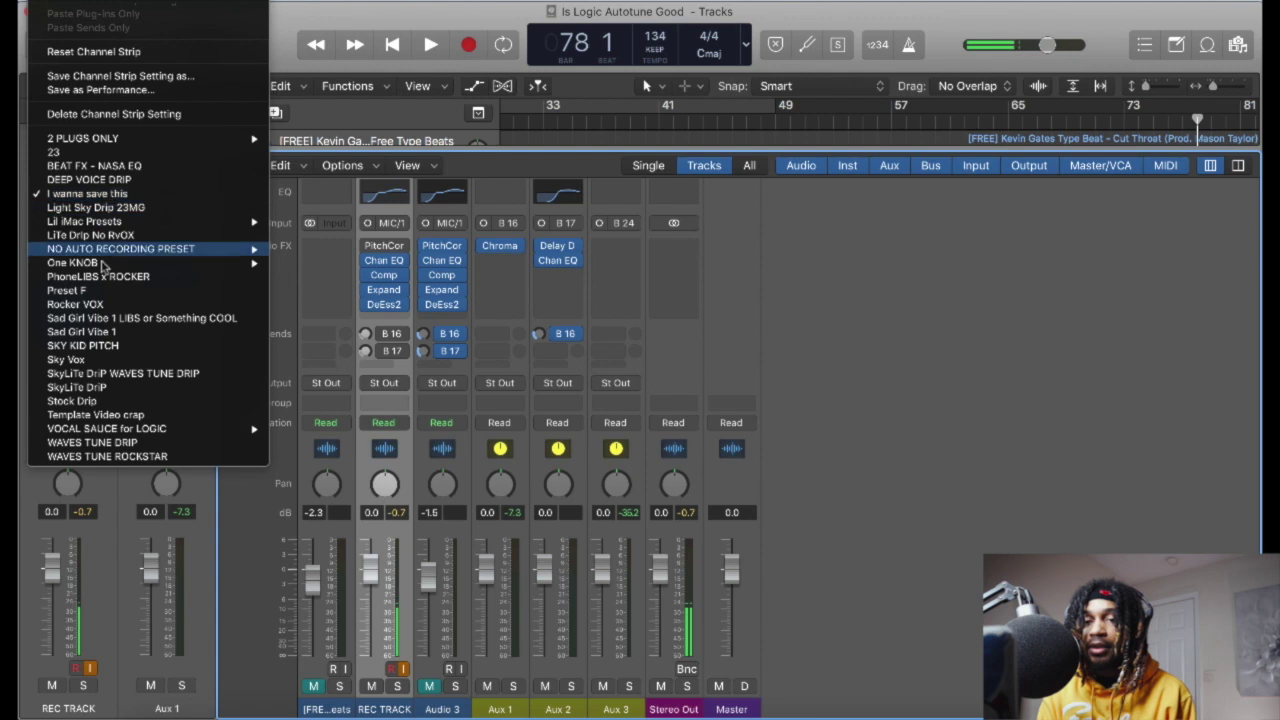
pyautogui.click(22, 248)
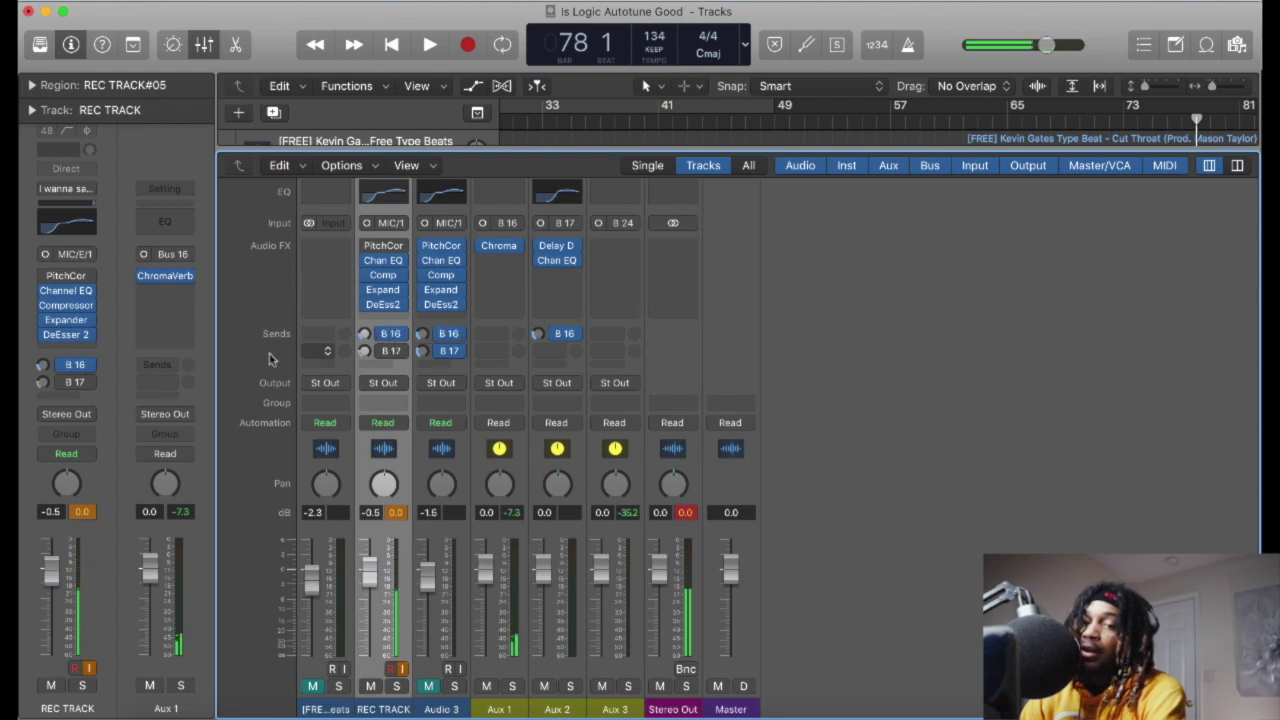
# Step: Using Sends on Faders for Bus 16, set REC TRACK to -16.2 dB, Audio 3 to -21.5 dB and Aux 2 to -17.8 dB, and exit that mode
pyautogui.click(74, 367)
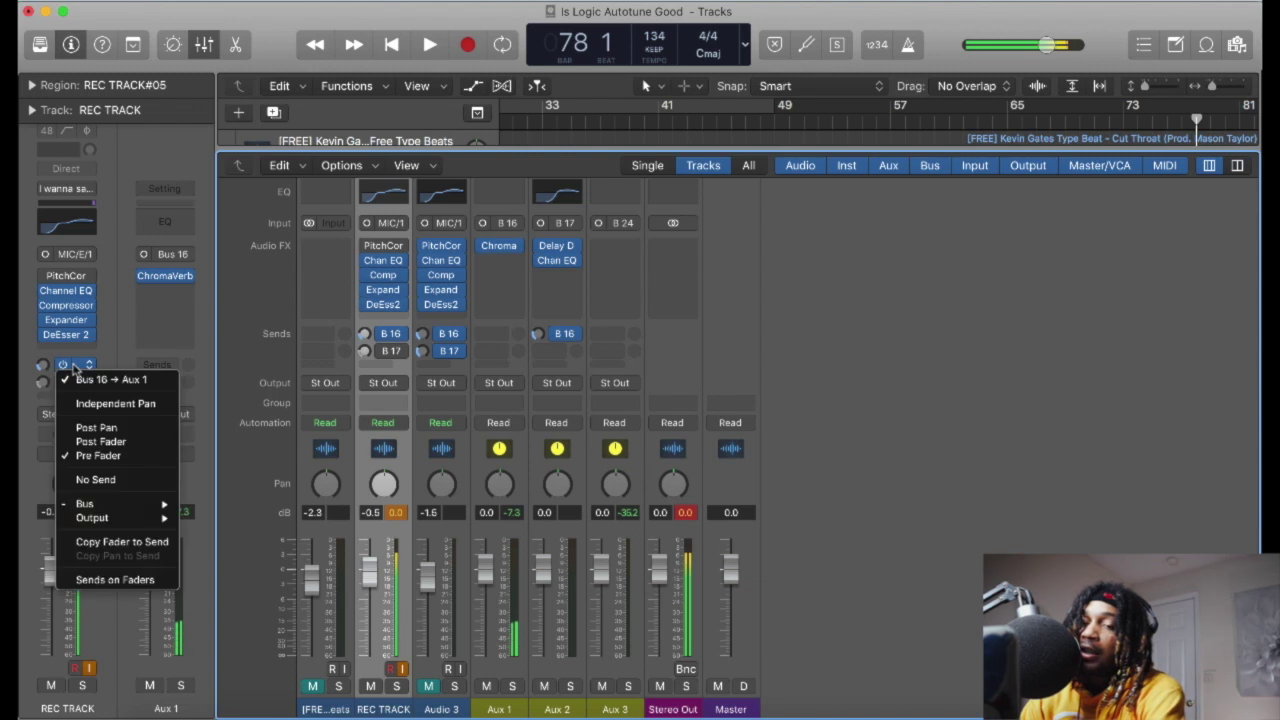
pyautogui.click(97, 580)
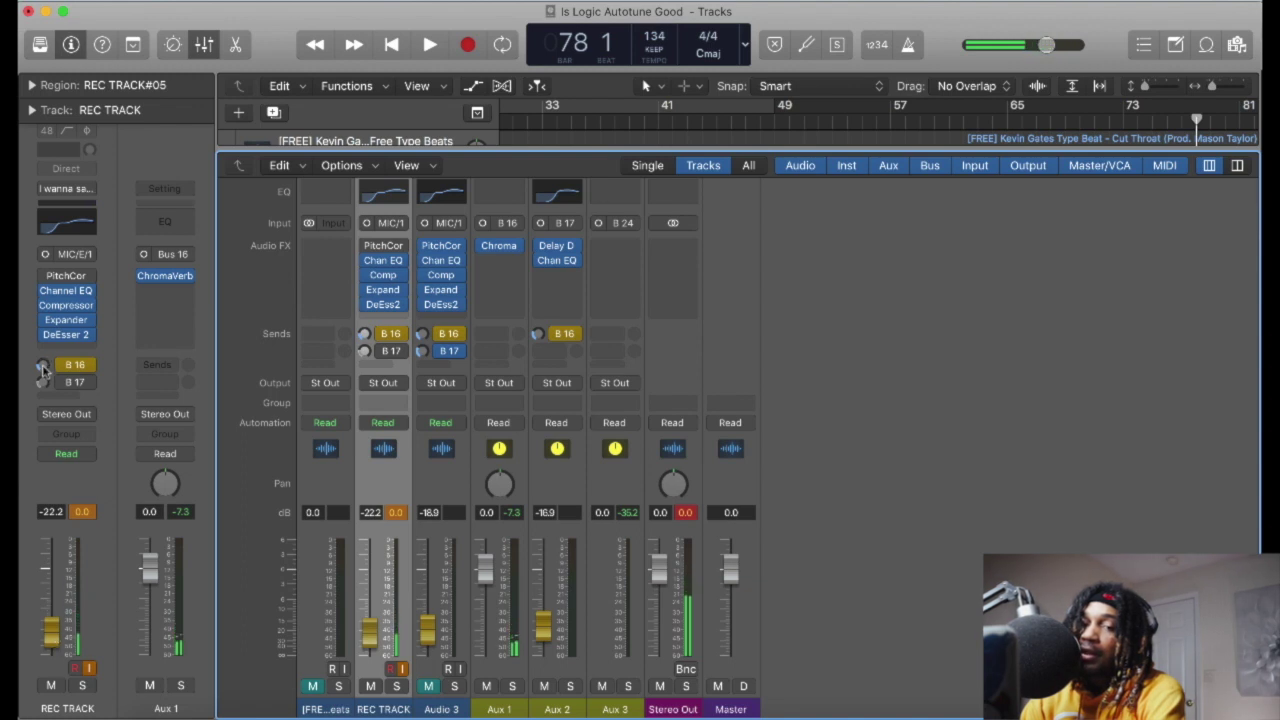
pyautogui.moveTo(51, 630); pyautogui.dragTo(51, 621)
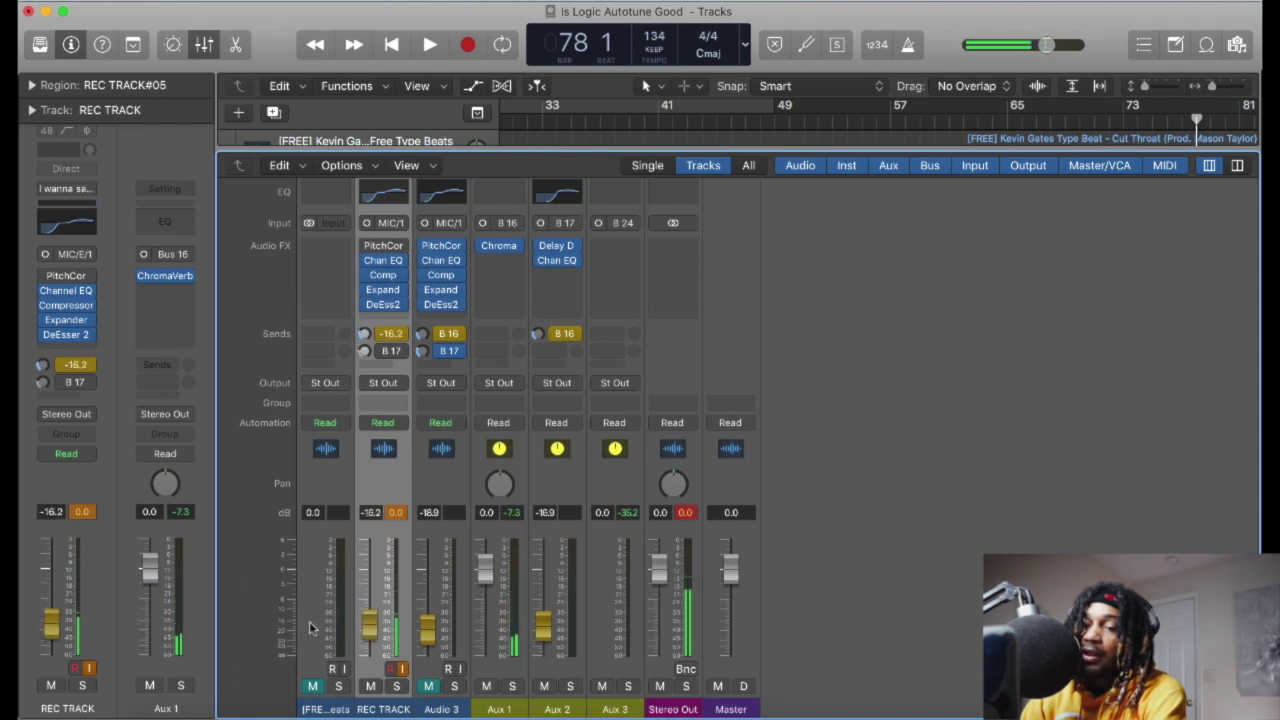
pyautogui.moveTo(420, 626); pyautogui.dragTo(420, 630)
pyautogui.moveTo(540, 630); pyautogui.dragTo(540, 633)
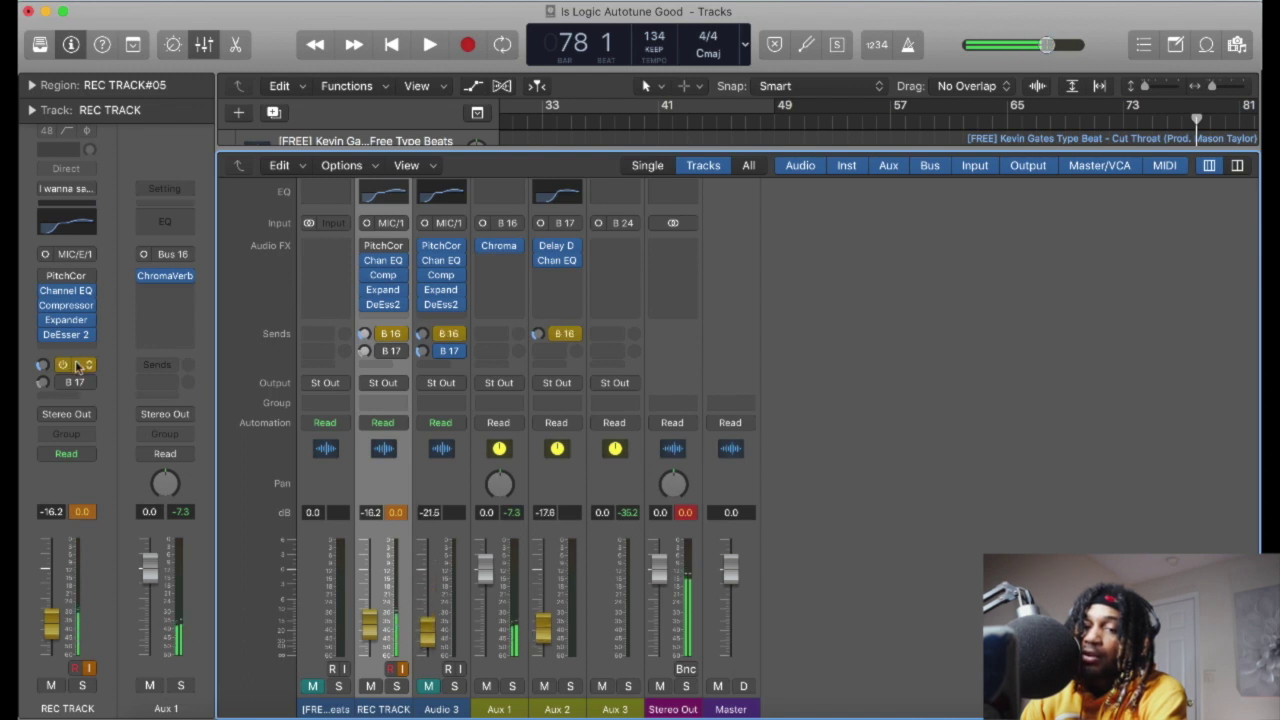
pyautogui.click(76, 364)
pyautogui.click(114, 580)
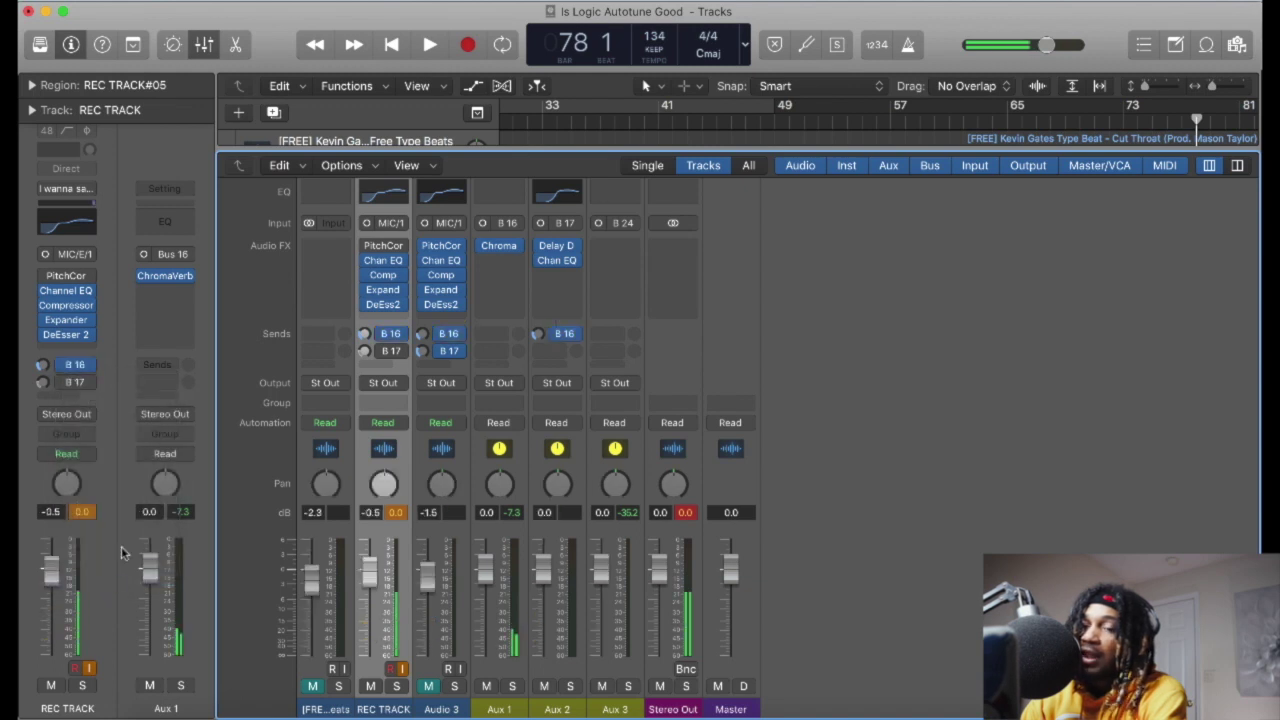
# Step: Copy REC TRACK's fader level to its Bus 16 send, and lower that send with Sends on Faders before leaving that mode
pyautogui.click(76, 364)
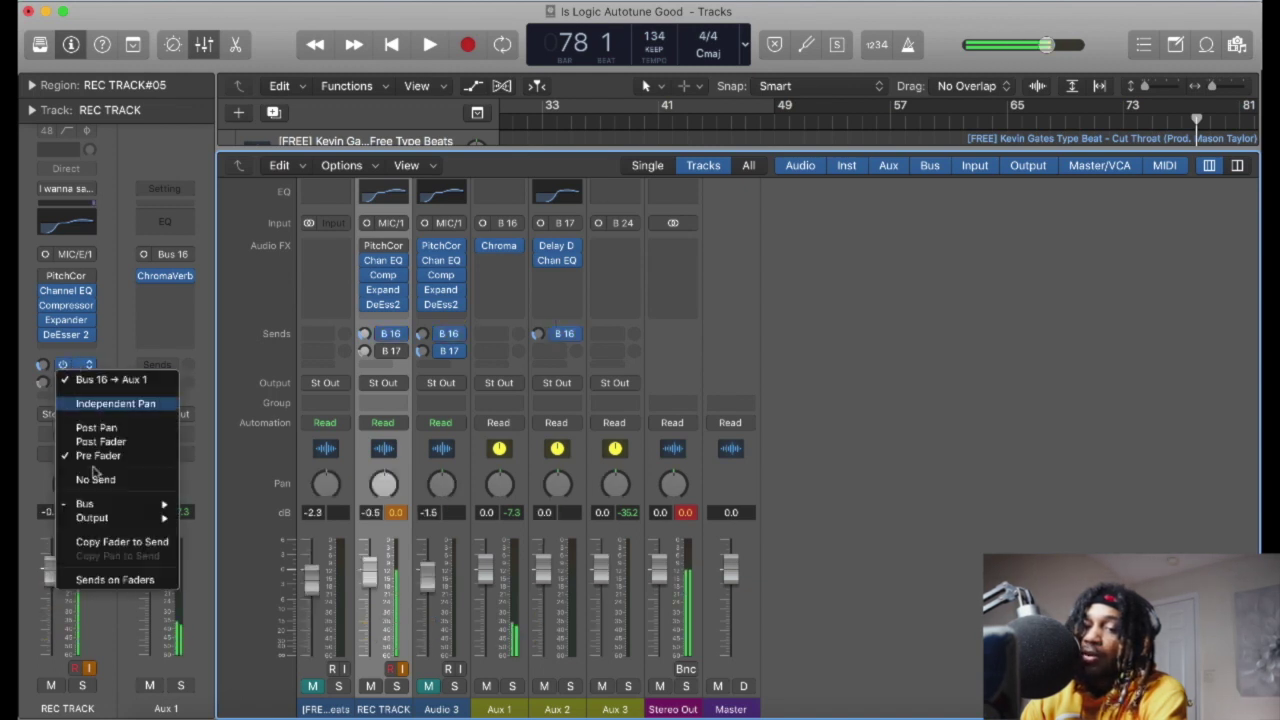
pyautogui.click(108, 542)
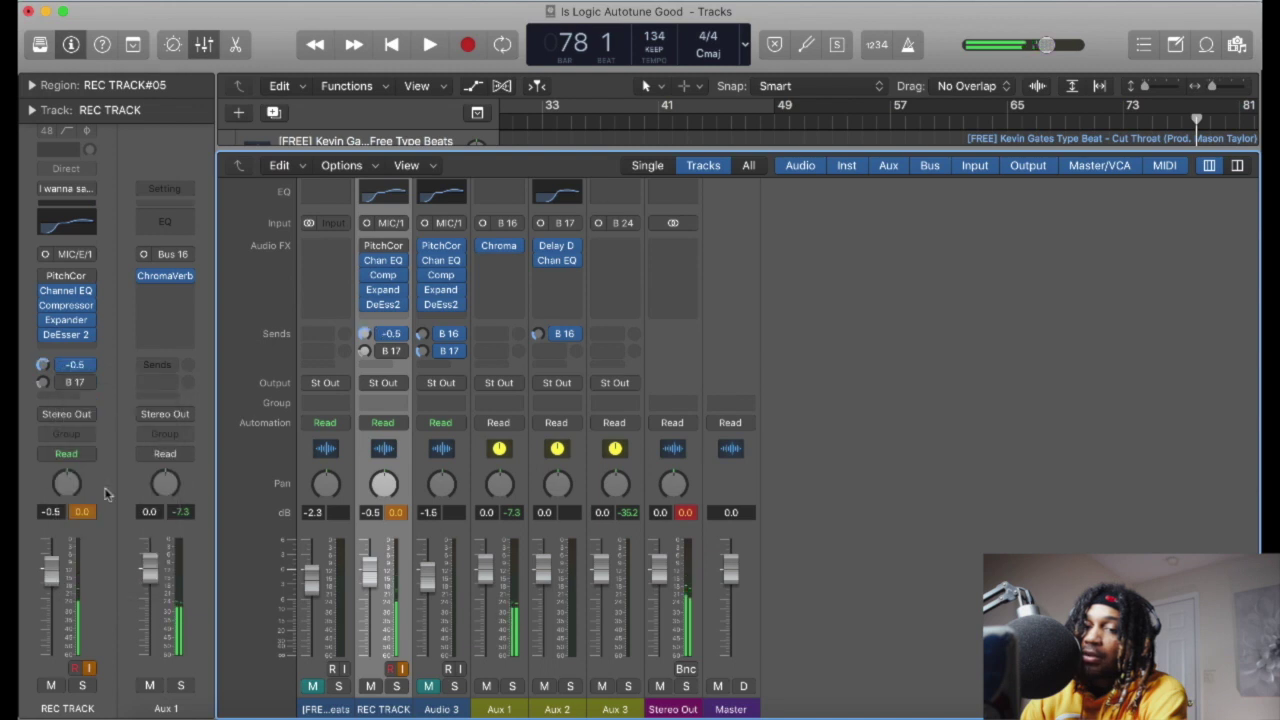
pyautogui.click(75, 364)
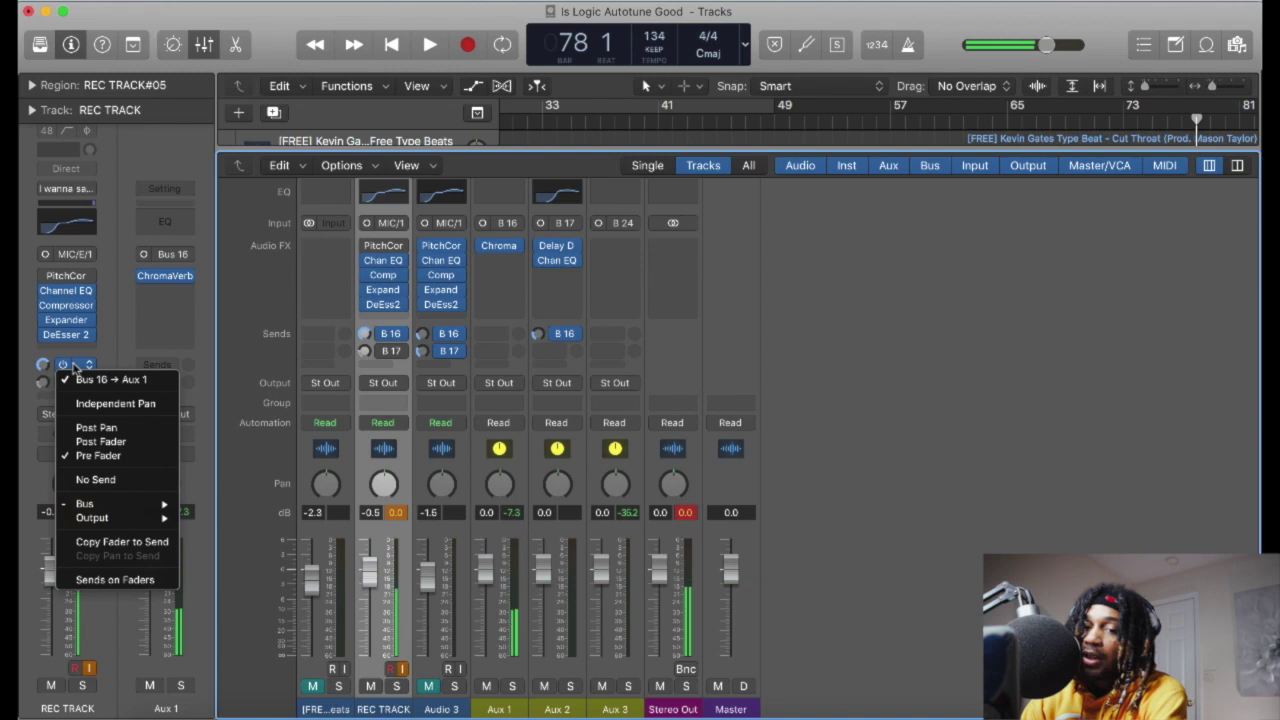
pyautogui.click(115, 580)
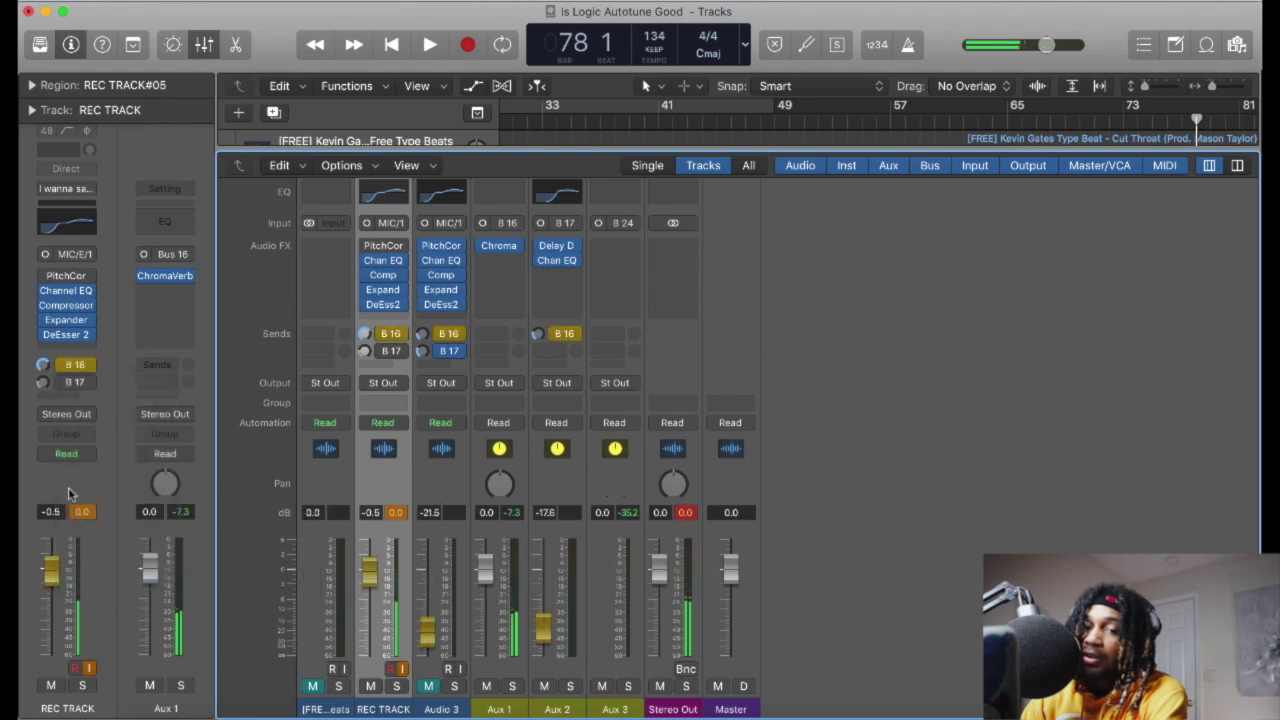
pyautogui.moveTo(45, 368); pyautogui.dragTo(45, 470)
pyautogui.click(75, 364)
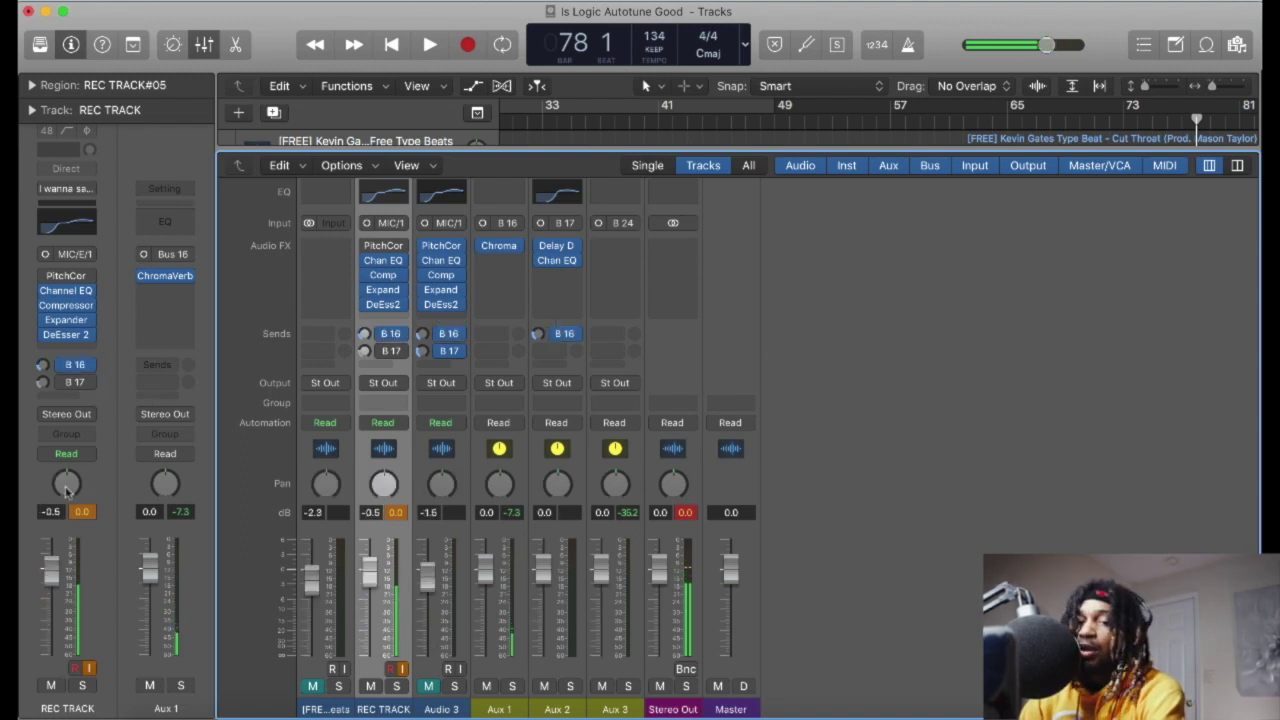
# Step: Raise REC TRACK's fader to 0.4 dB and switch Aux 1's input format to stereo
pyautogui.moveTo(50, 570); pyautogui.dragTo(49, 561)
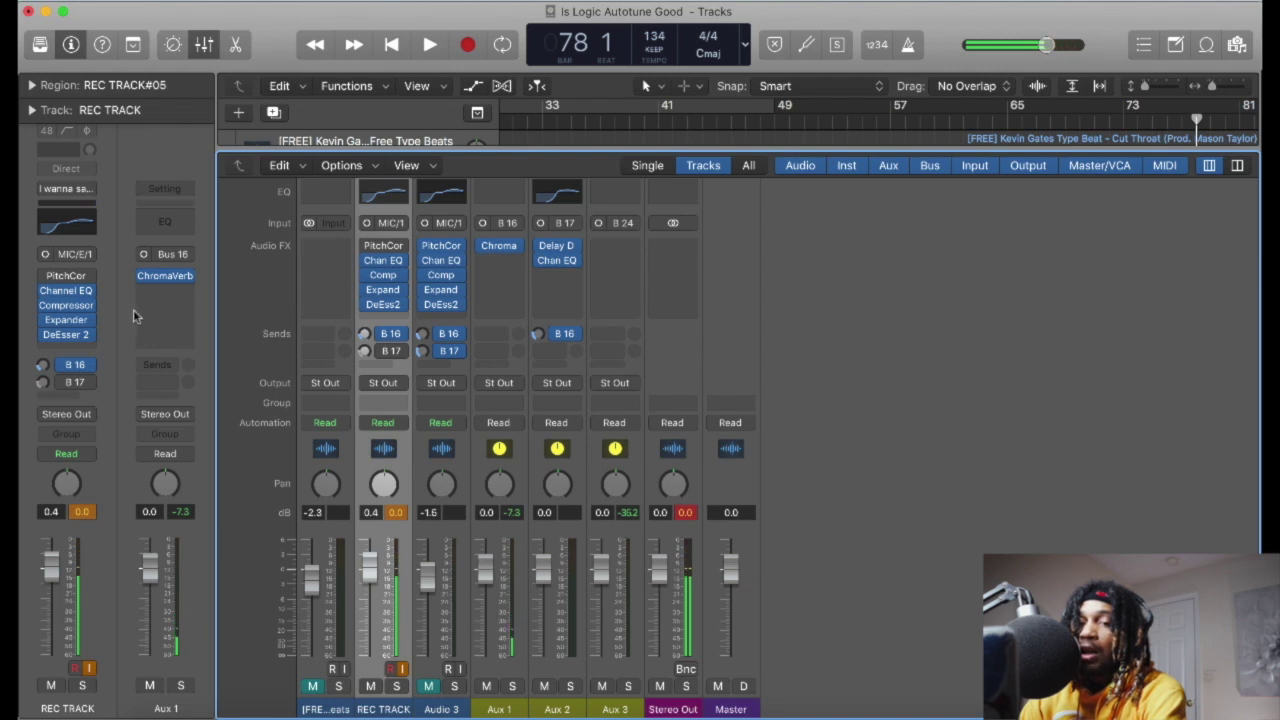
pyautogui.click(144, 255)
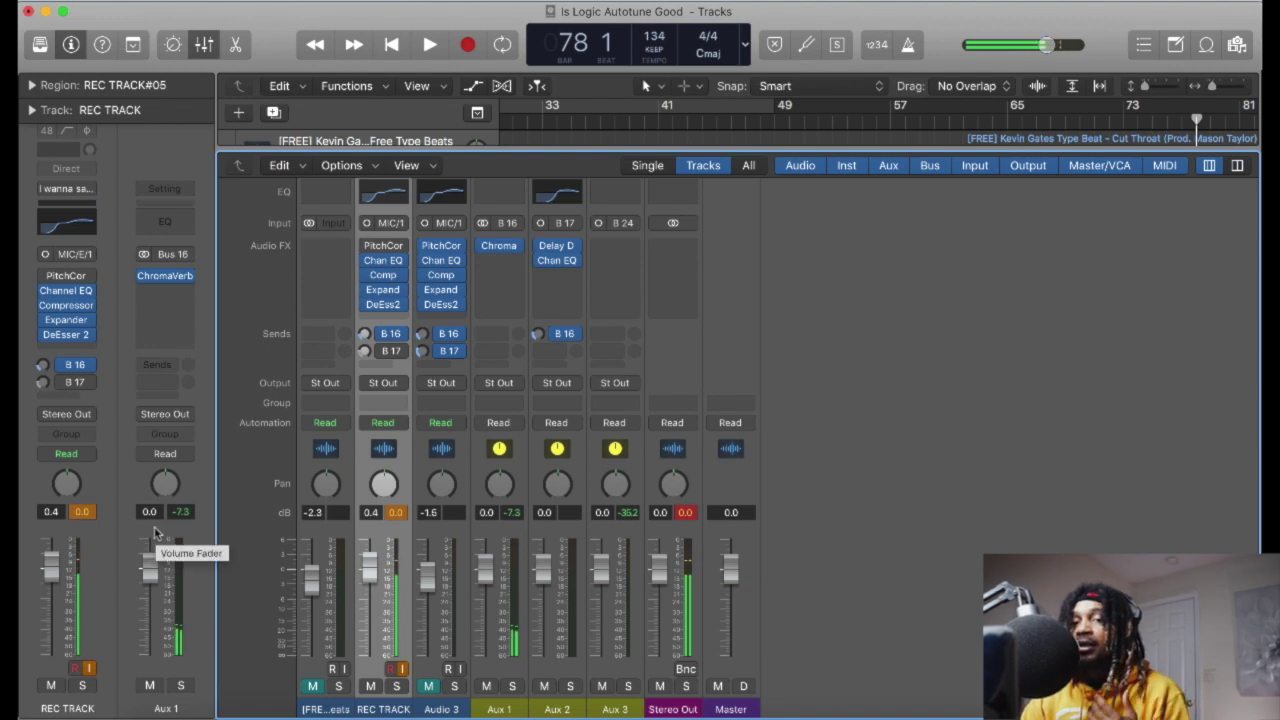
pyautogui.click(123, 275)
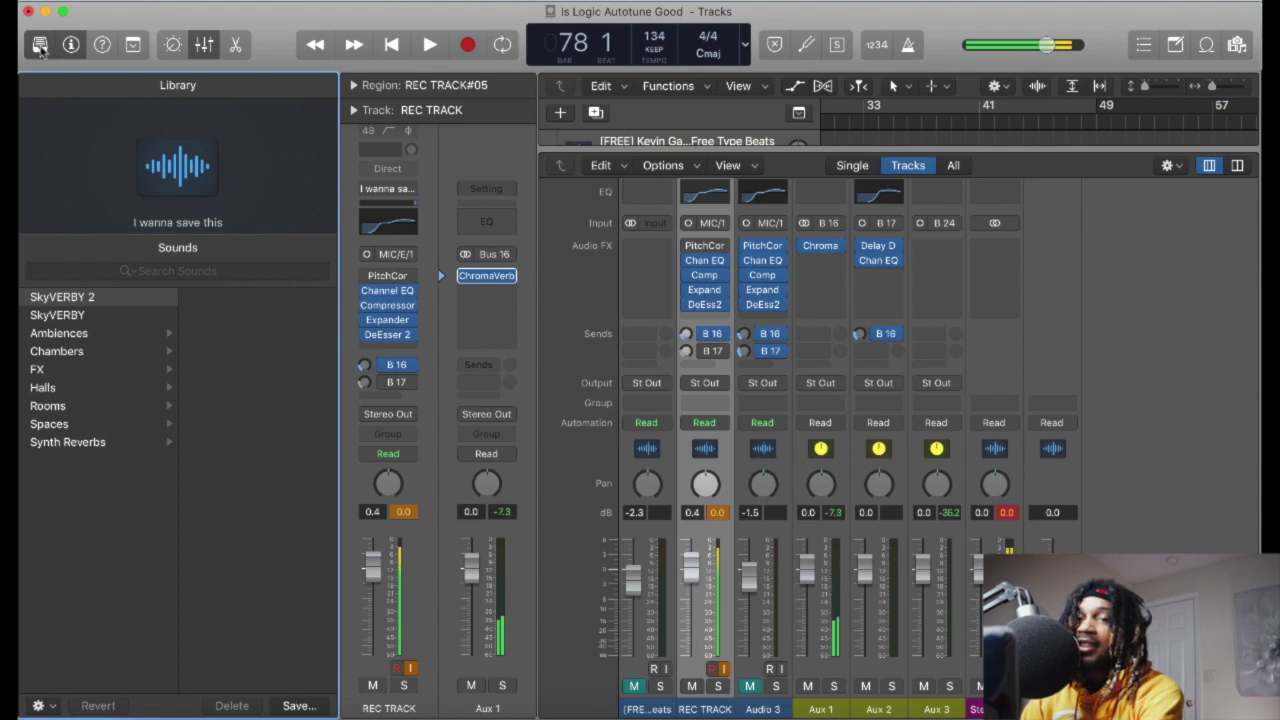
# Step: Hide the Library, widen the inspector and toggle Aux 1's channel mode until it is stereo
pyautogui.press('y')
pyautogui.moveTo(215, 334); pyautogui.dragTo(251, 332)
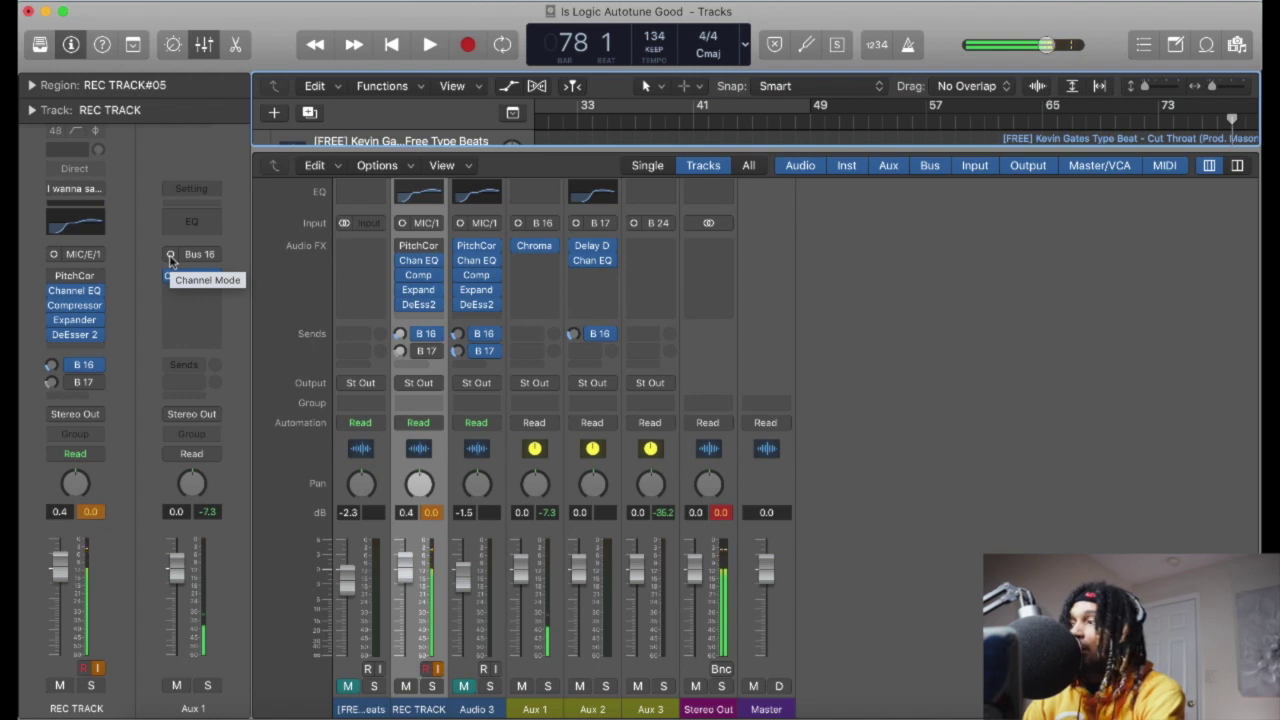
pyautogui.click(171, 255)
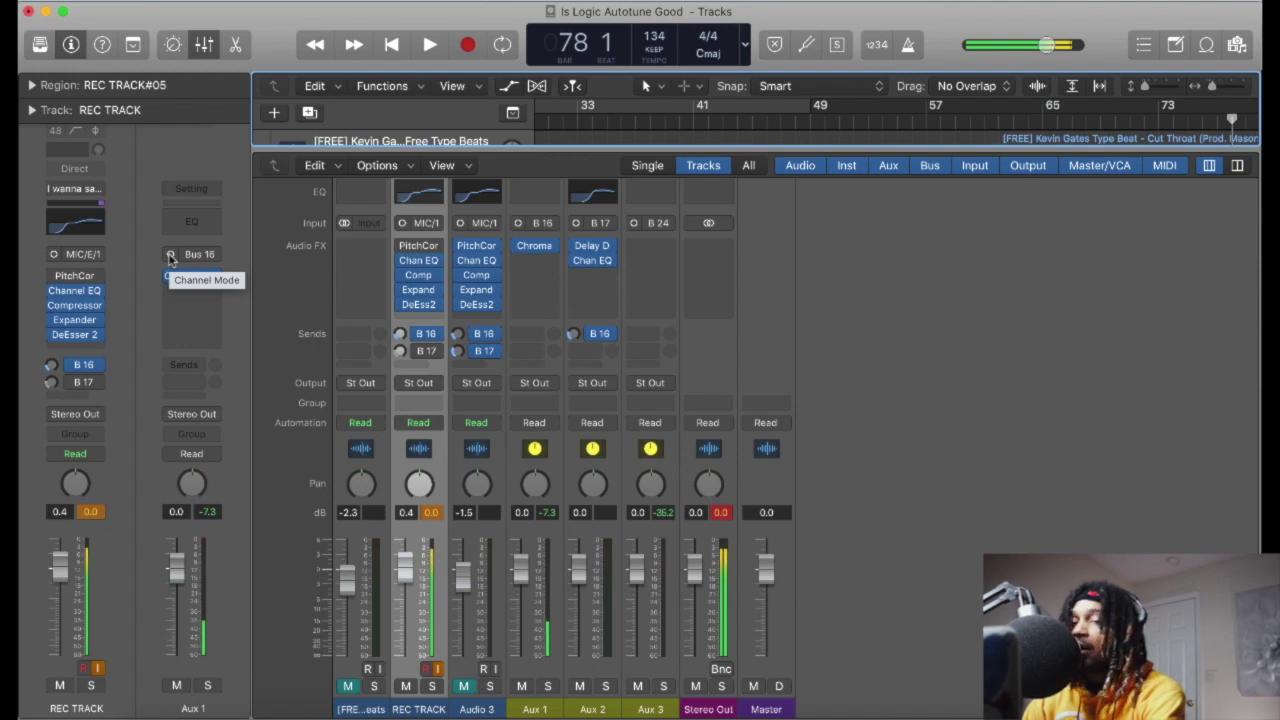
pyautogui.click(170, 256)
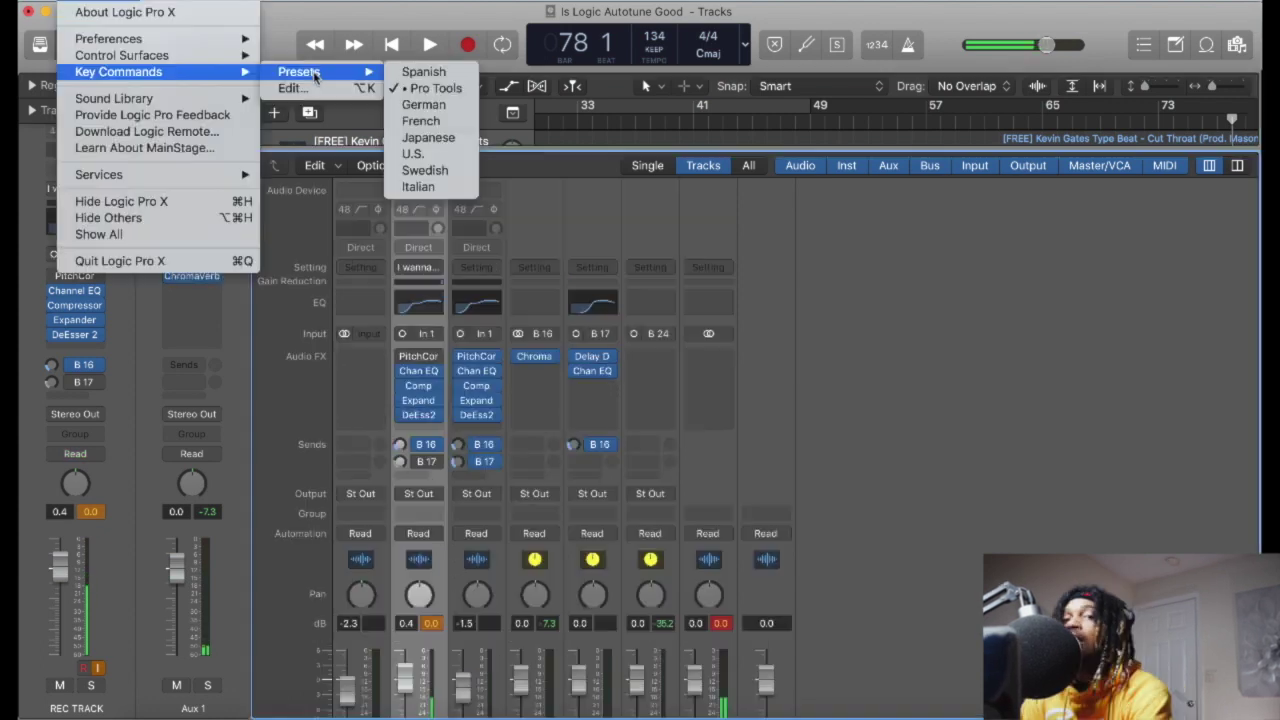
# Step: Apply the Pro Tools key command preset, acknowledging the reserved shortcut and ignoring the key command conflicts
pyautogui.moveTo(286, 20)
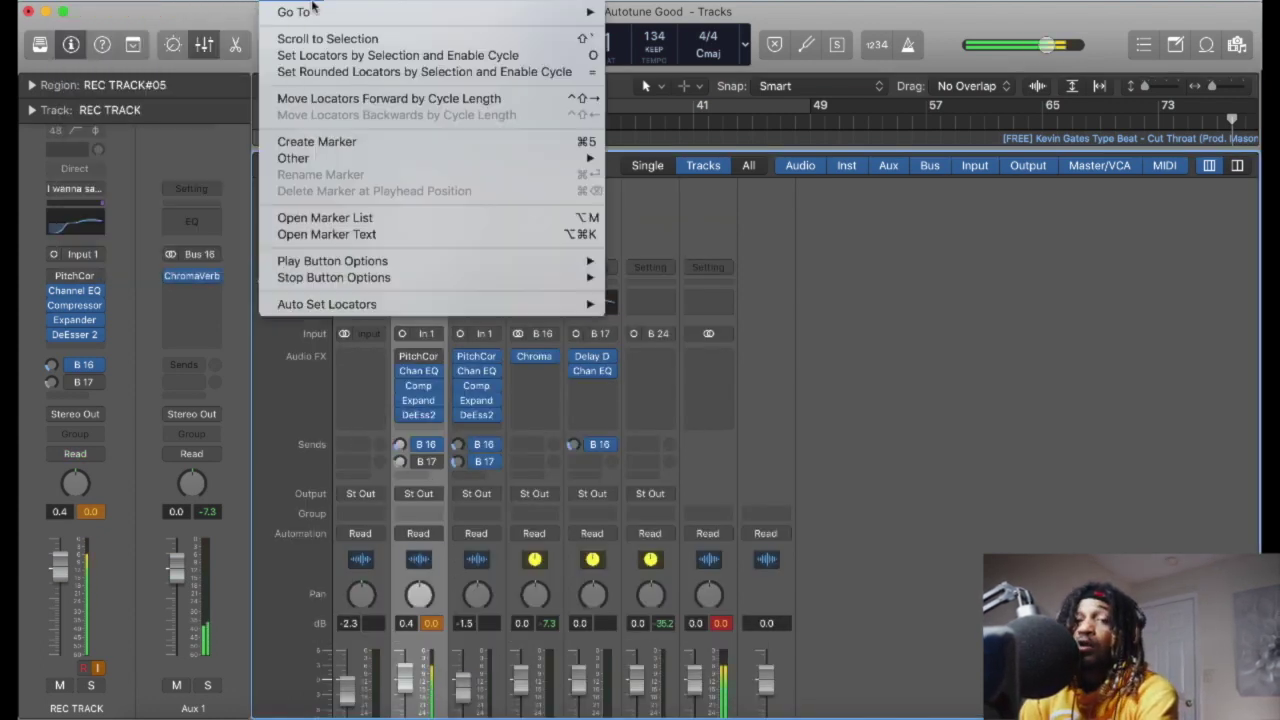
pyautogui.click(183, 48)
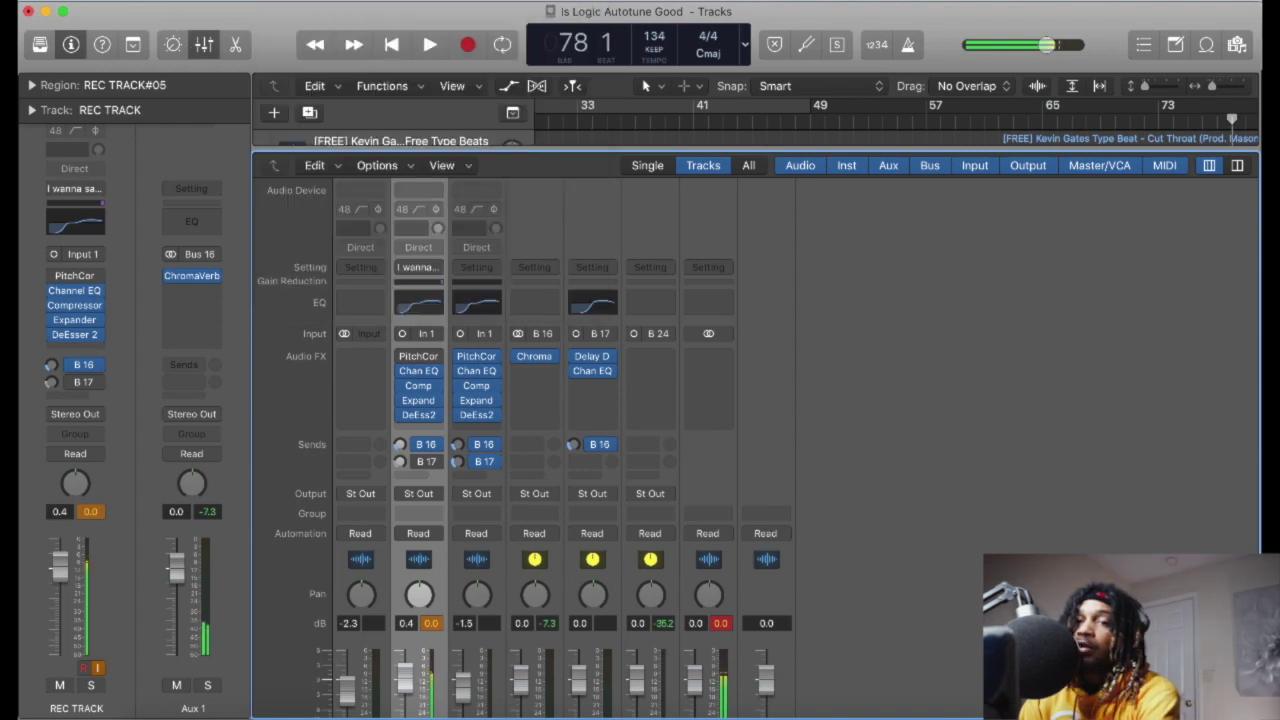
pyautogui.click(157, 2)
pyautogui.moveTo(97, 2)
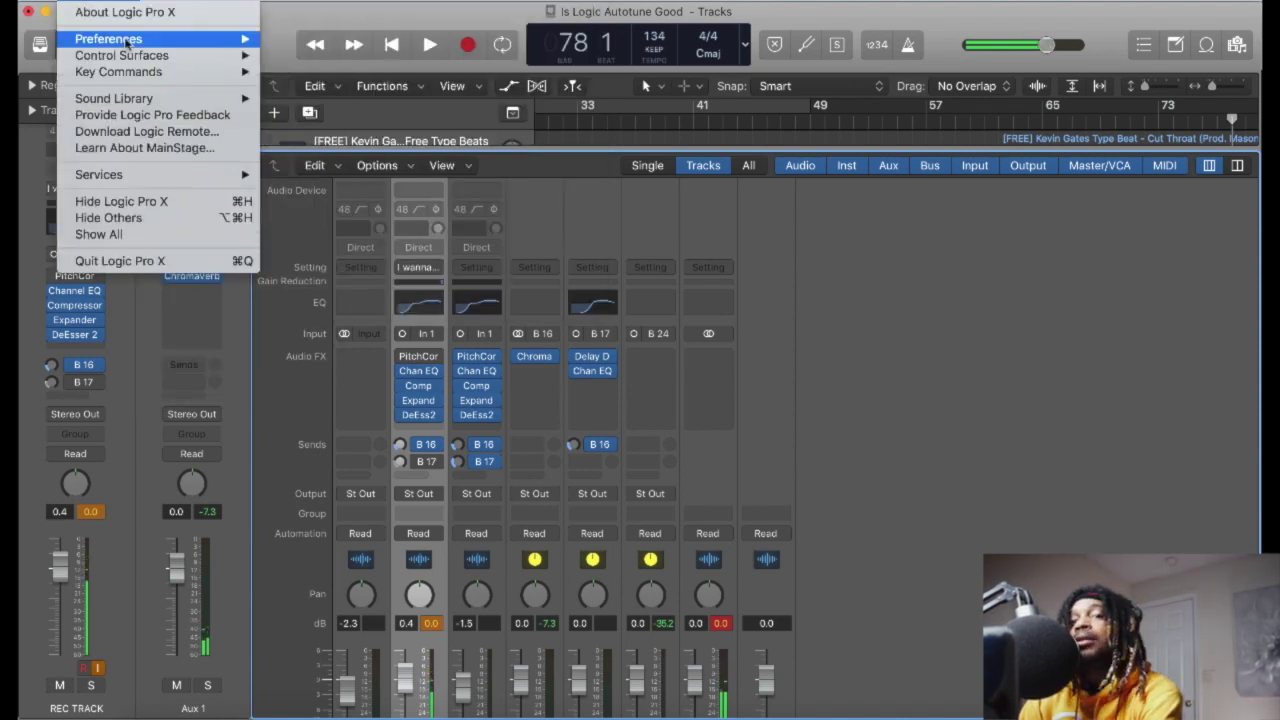
pyautogui.moveTo(160, 72)
pyautogui.moveTo(340, 72)
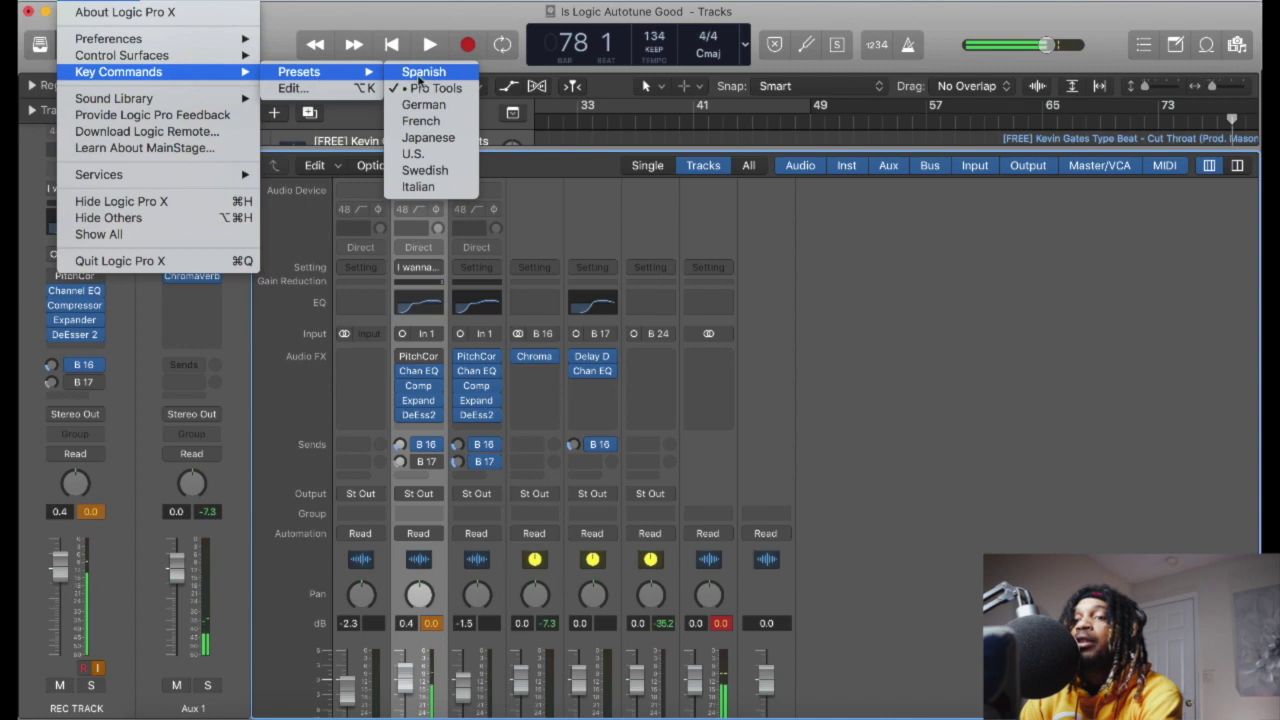
pyautogui.click(440, 91)
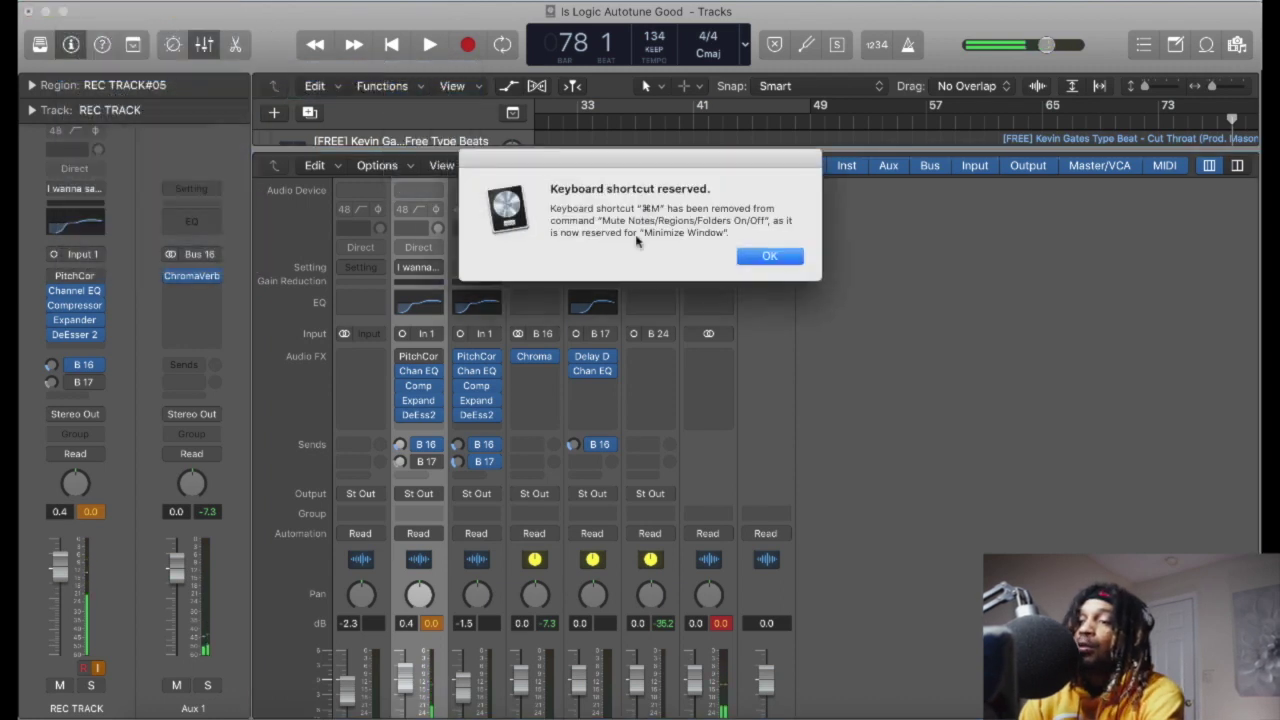
pyautogui.click(769, 257)
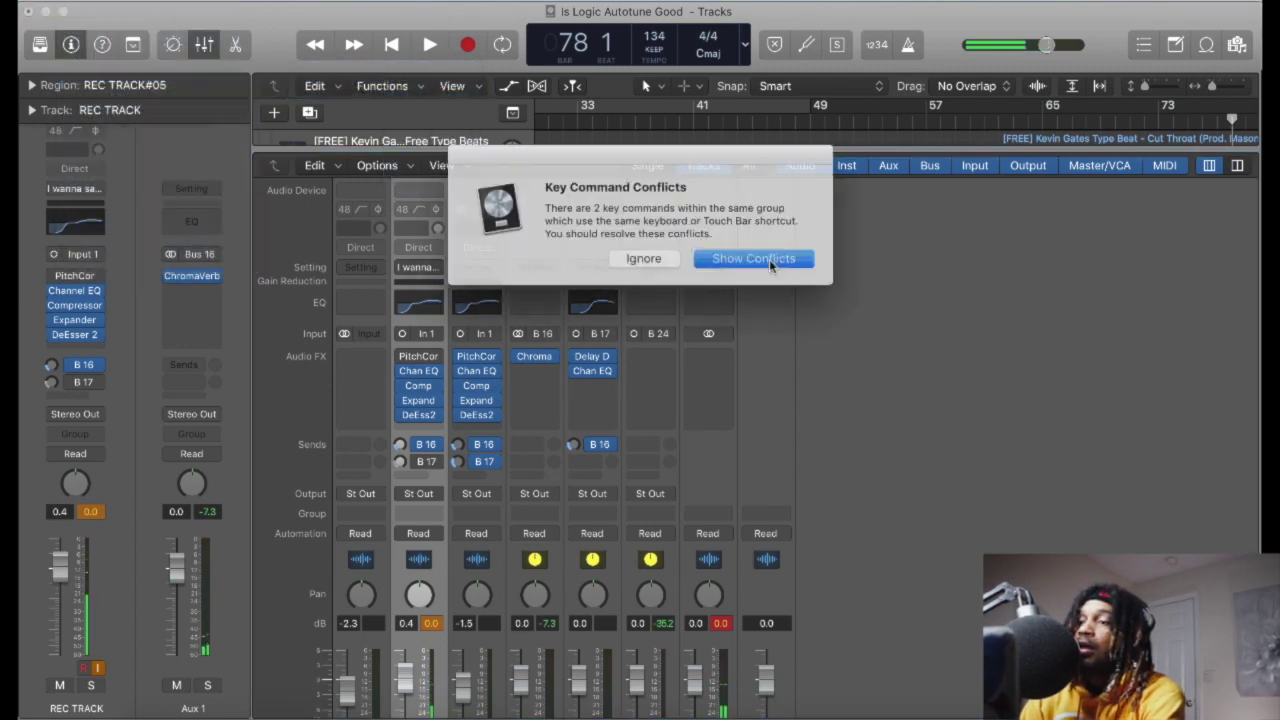
pyautogui.click(655, 258)
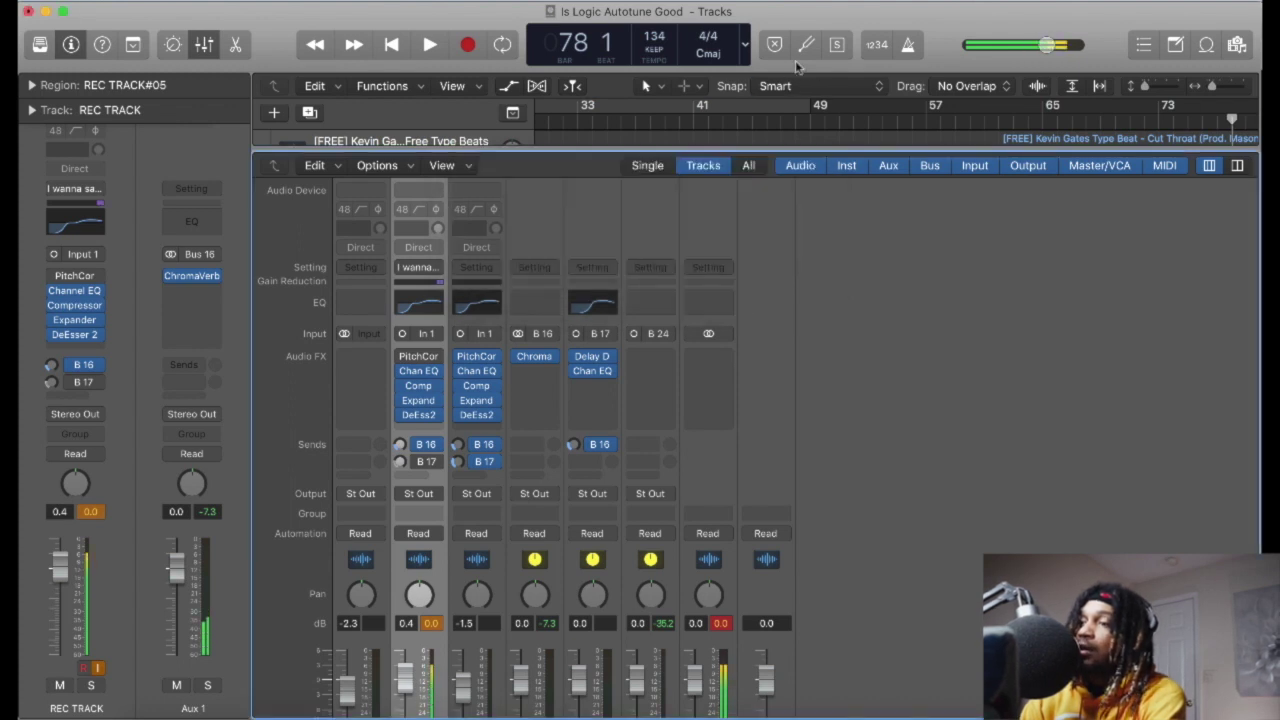
# Step: Switch REC TRACK's panner to Binaural Pan and move the sound's position around the listener from behind to the front
pyautogui.rightClick(79, 492)
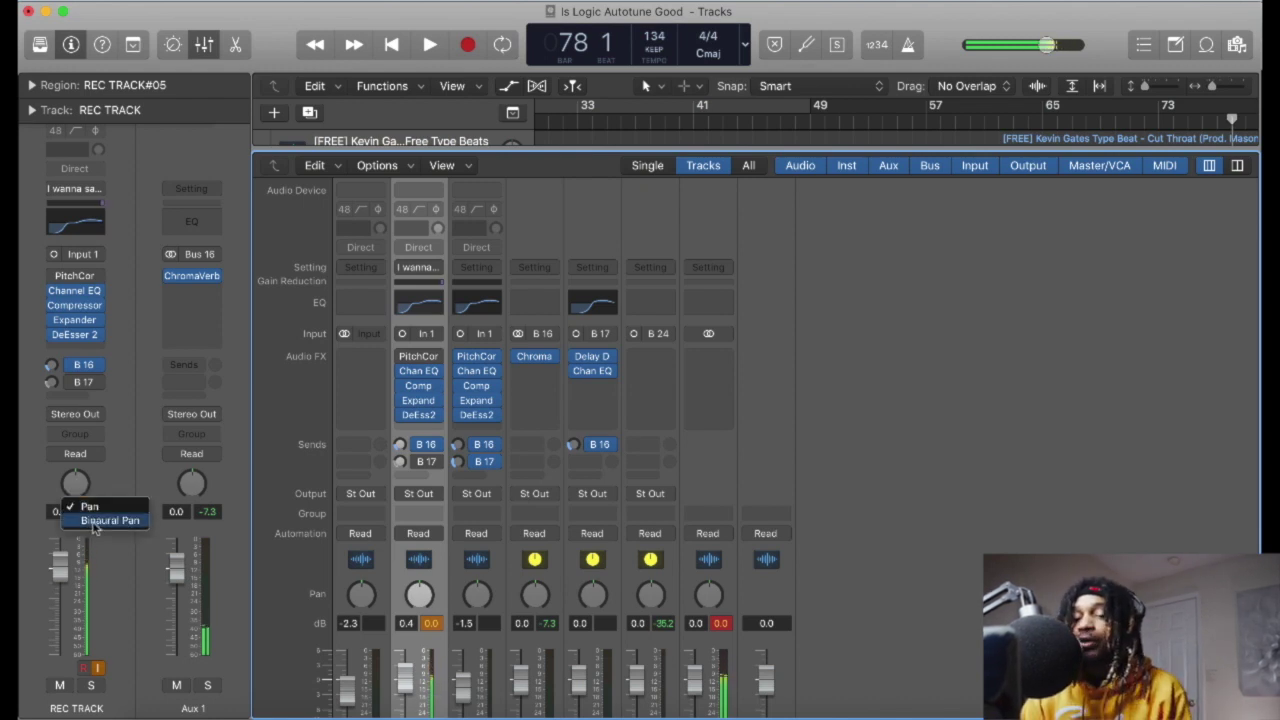
pyautogui.click(93, 524)
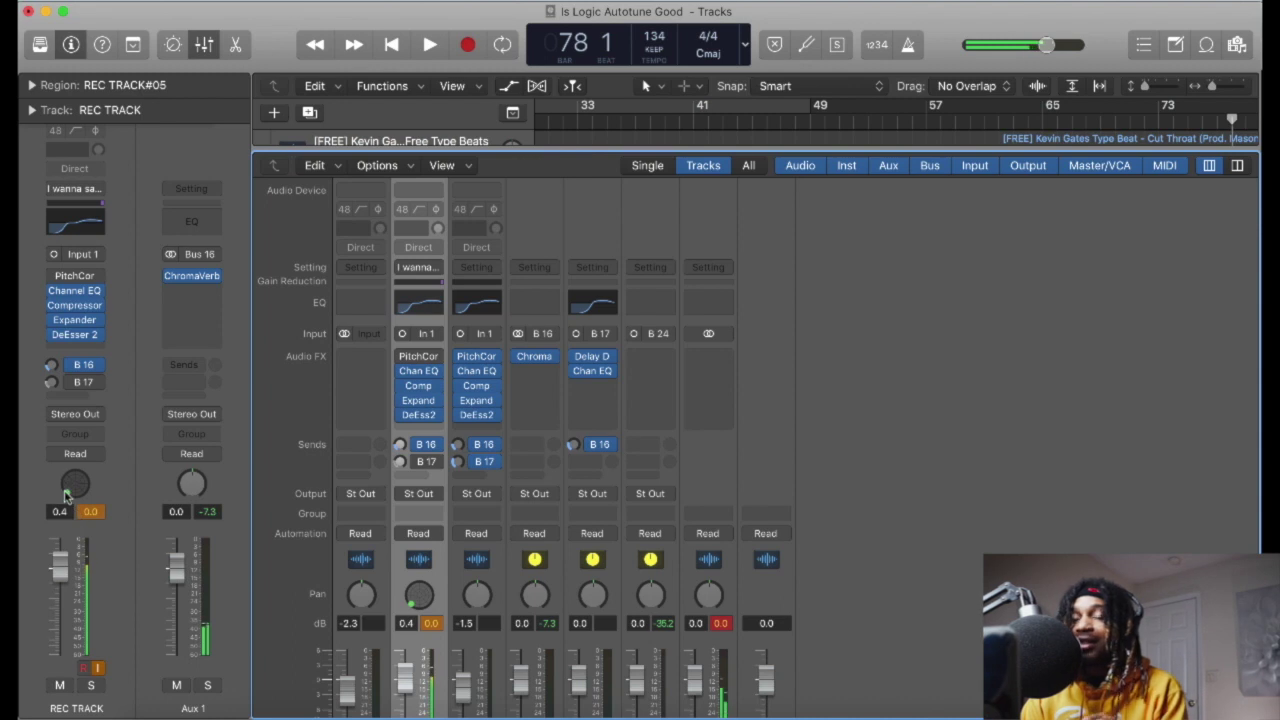
pyautogui.moveTo(66, 493); pyautogui.dragTo(73, 495)
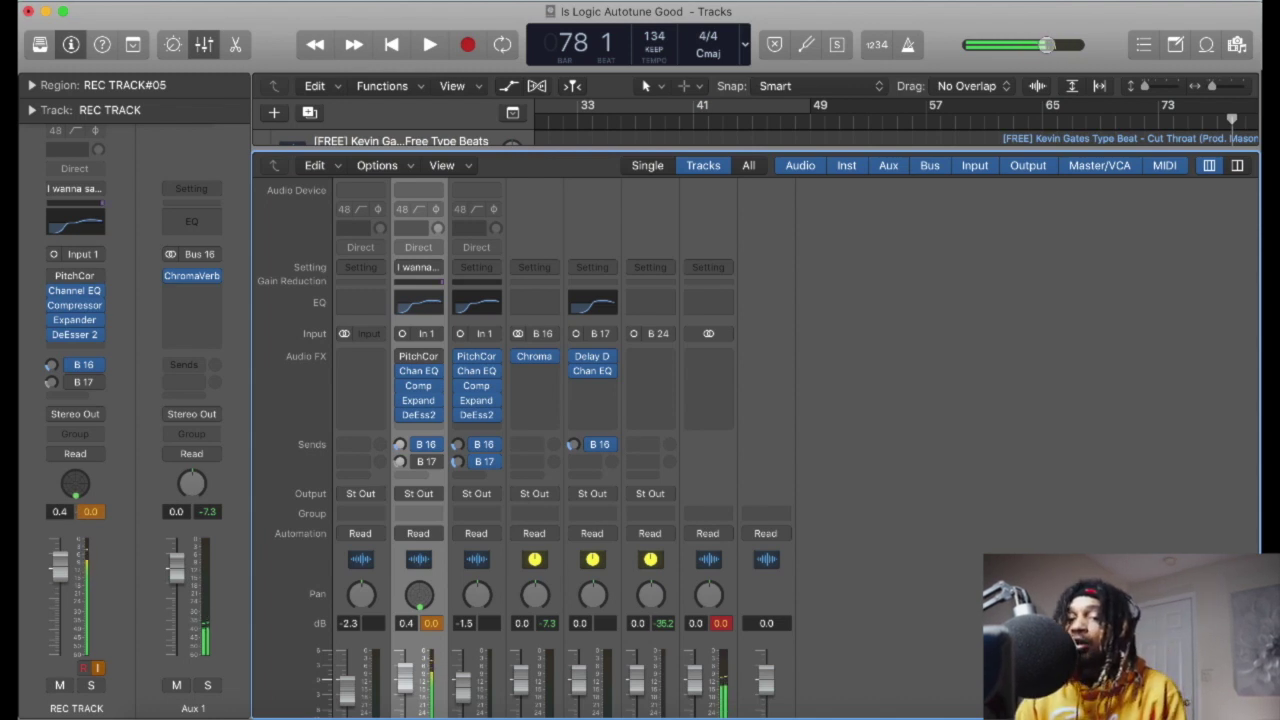
pyautogui.moveTo(78, 505); pyautogui.dragTo(78, 480)
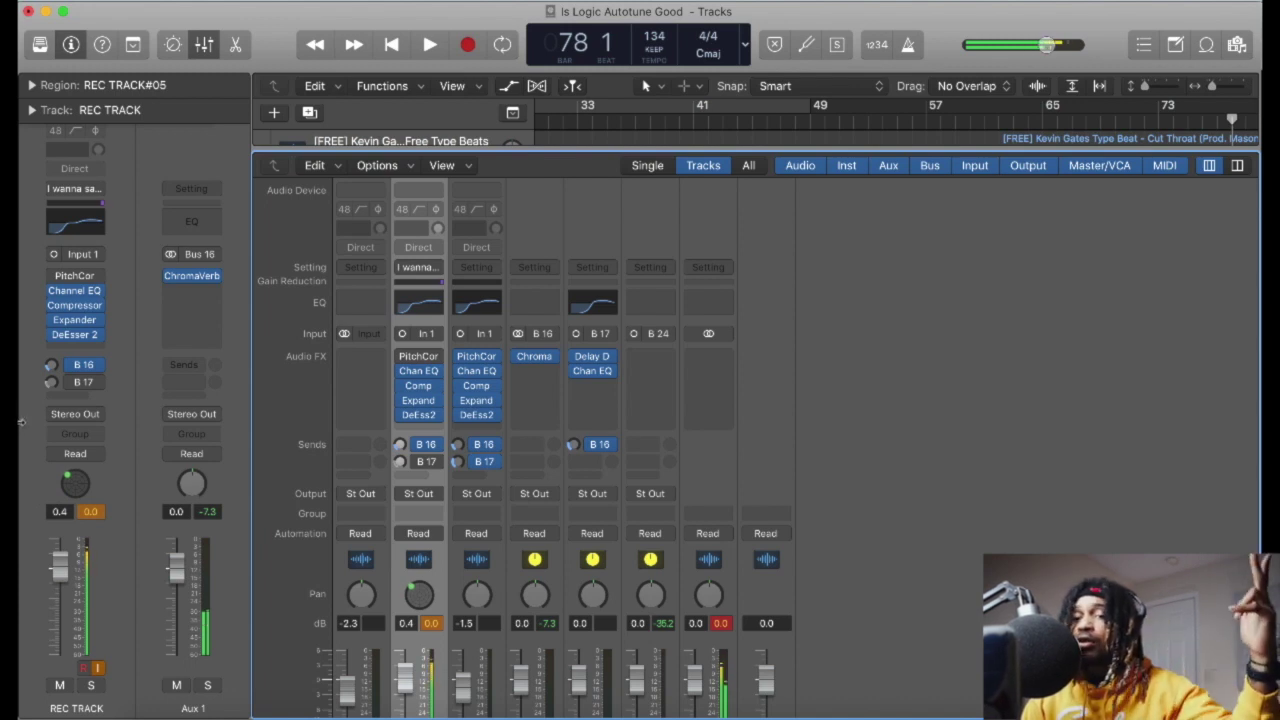
pyautogui.moveTo(40, 616); pyautogui.dragTo(79, 558)
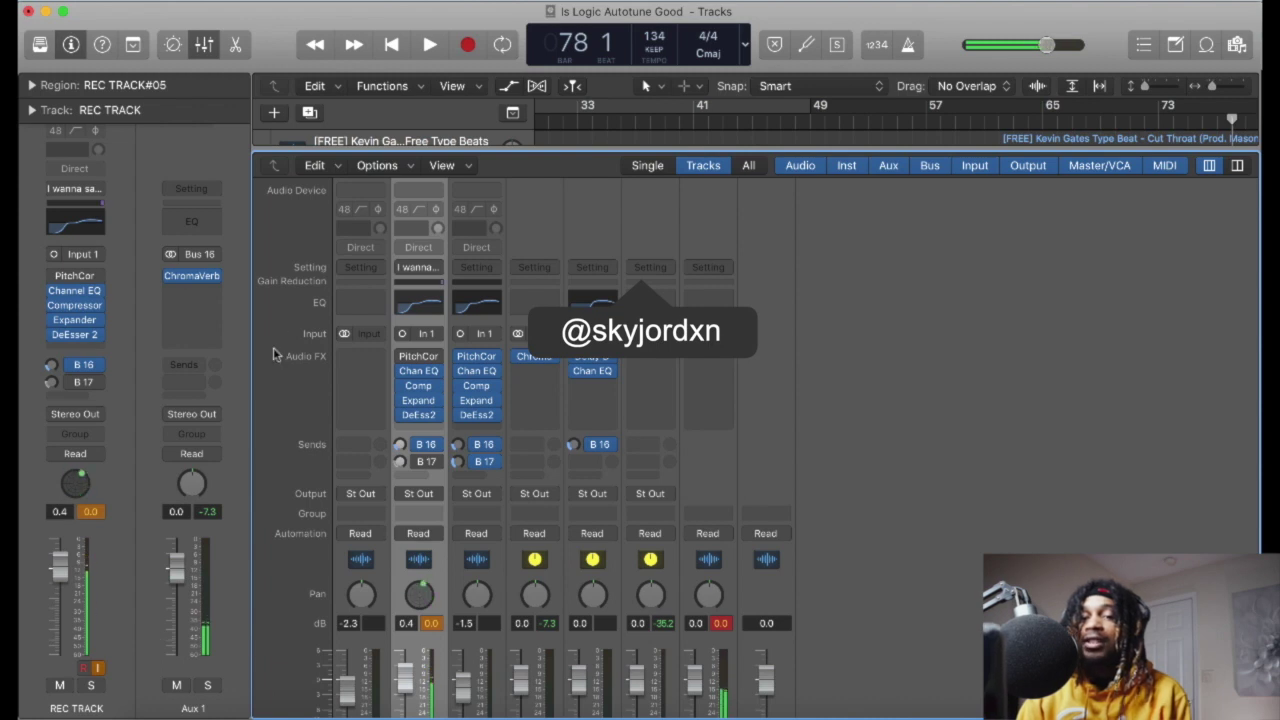
pyautogui.moveTo(79, 475); pyautogui.dragTo(206, 371)
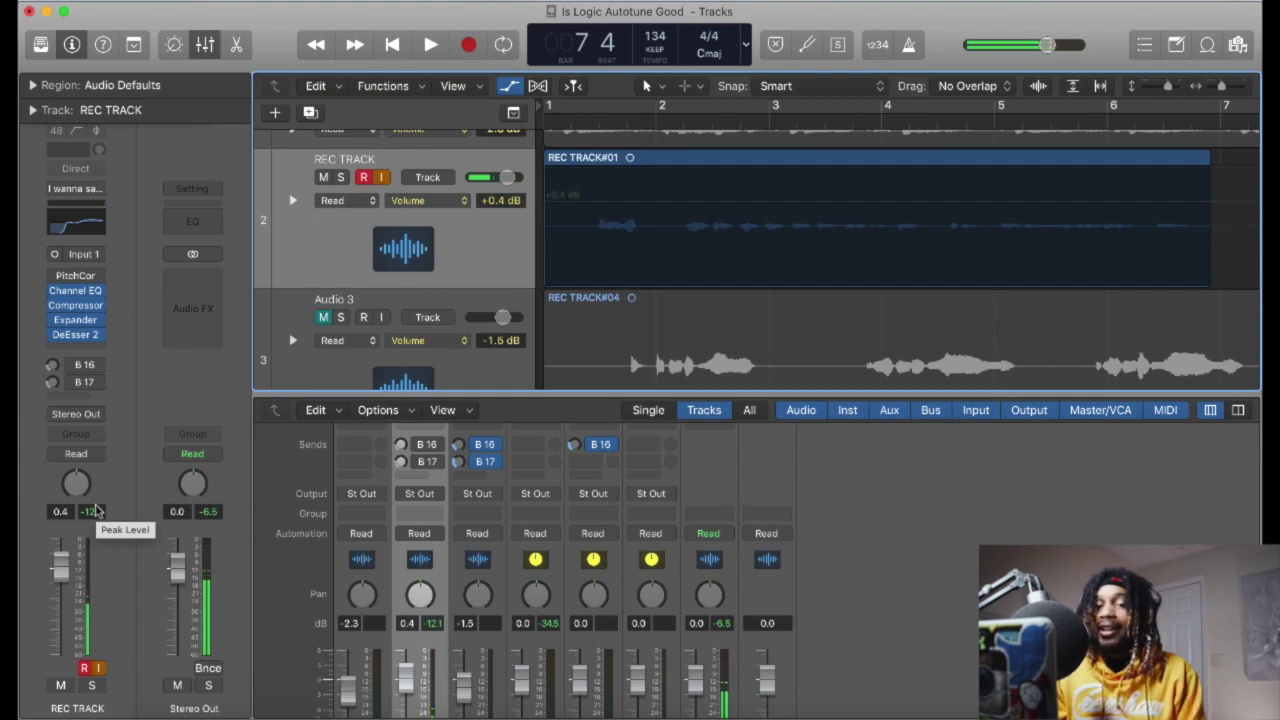
# Step: Set REC TRACK's panner to Binaural Pan and show its Bus 16 aux channel beside it
pyautogui.rightClick(70, 498)
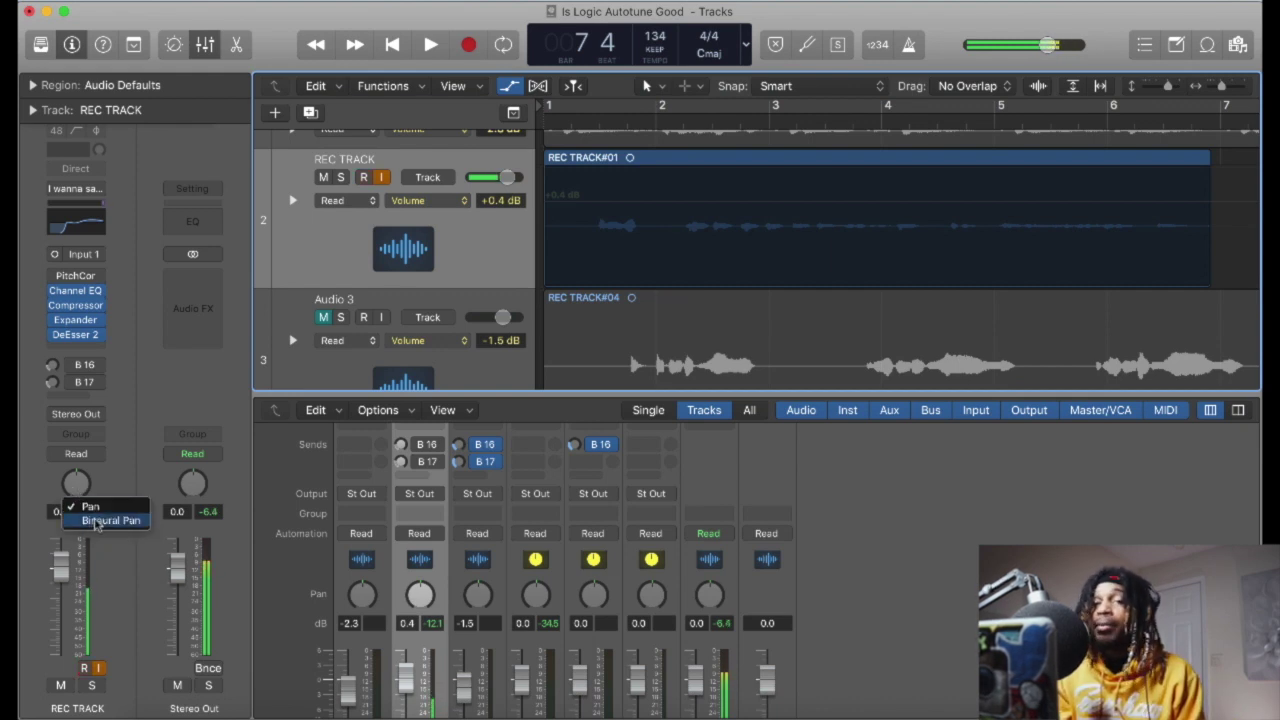
pyautogui.click(100, 521)
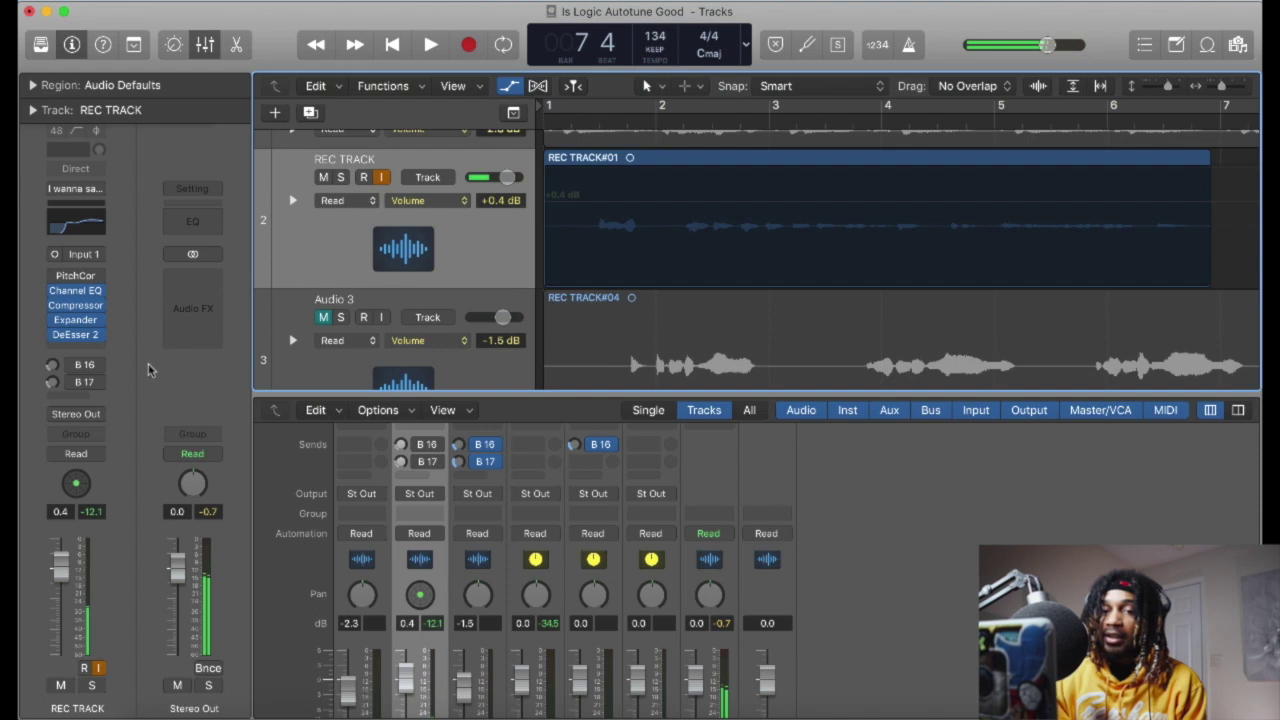
pyautogui.click(88, 364)
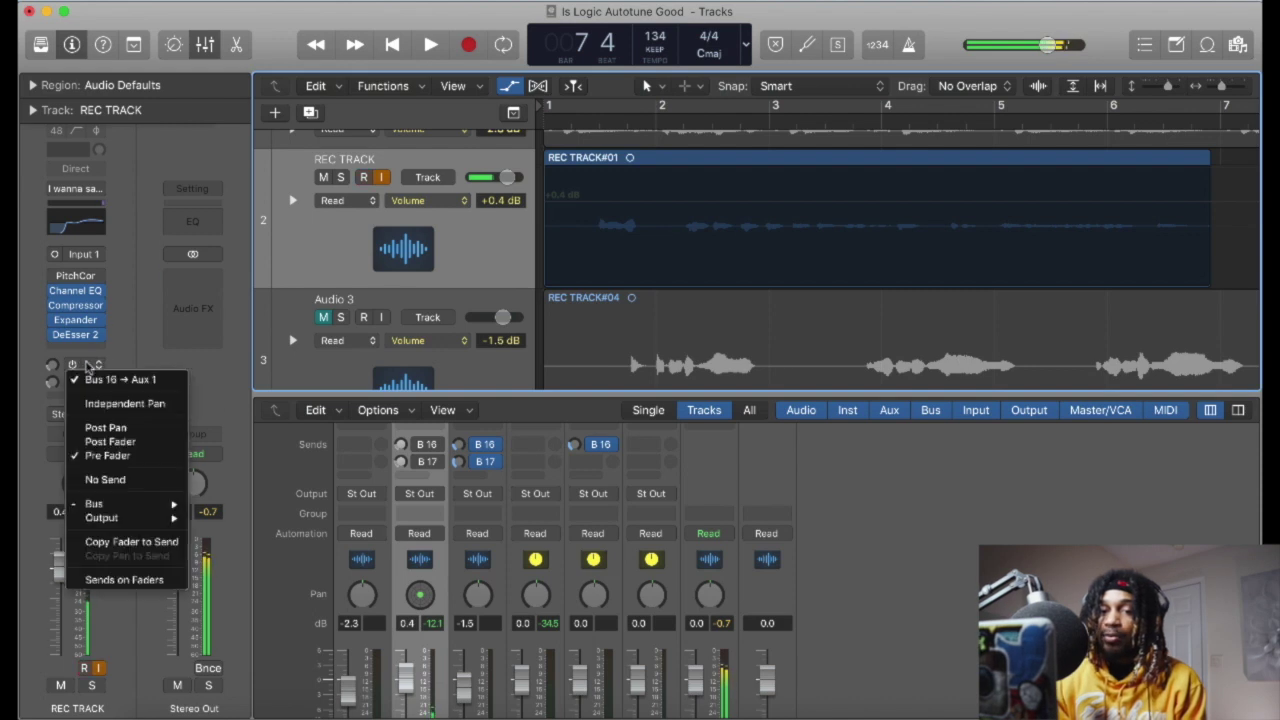
pyautogui.click(243, 432)
# Step: Try Stereo Pan on Aux 1 at -1, and change its panner to Binaural Pan positioned towards the front
pyautogui.rightClick(195, 482)
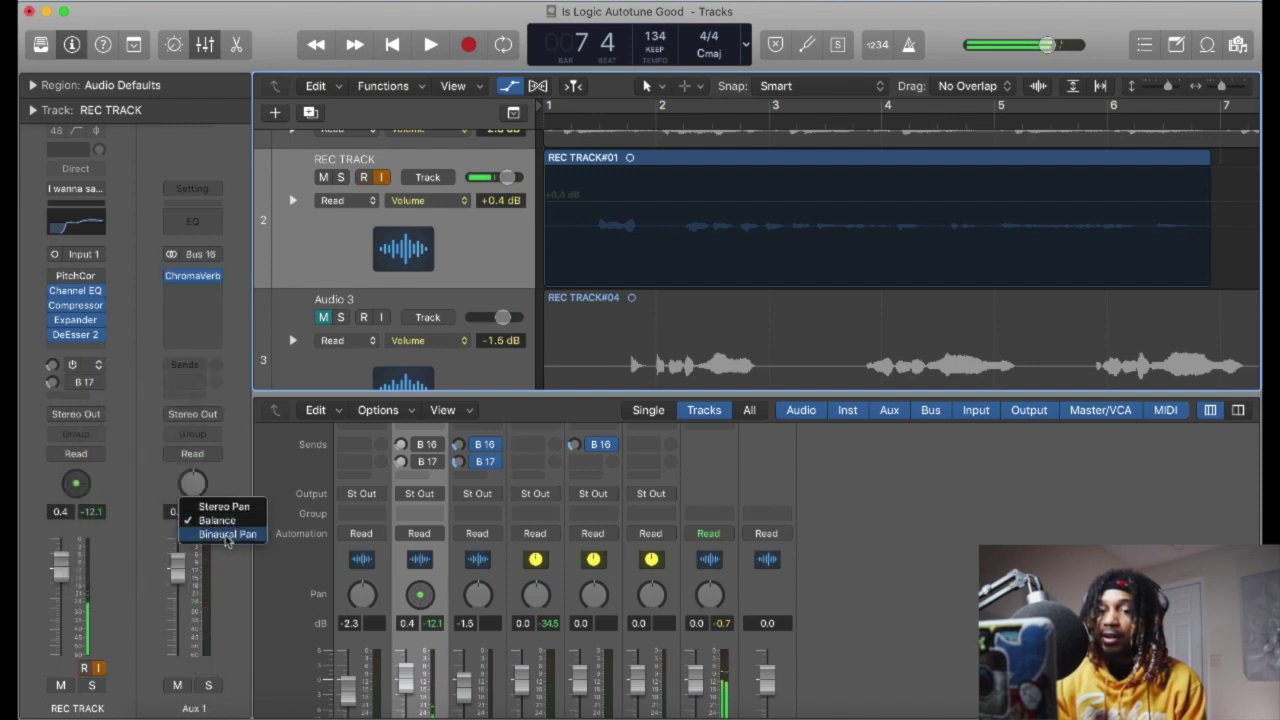
pyautogui.click(205, 507)
pyautogui.moveTo(198, 484); pyautogui.dragTo(198, 490)
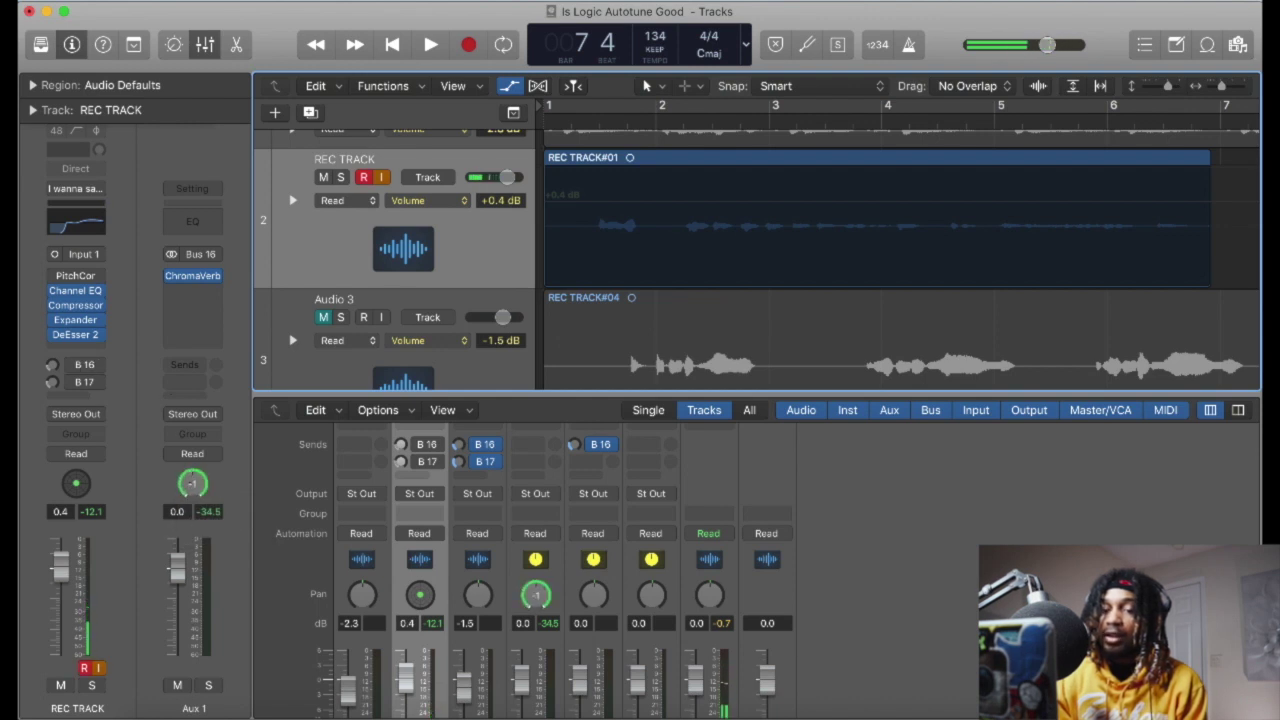
pyautogui.rightClick(178, 496)
pyautogui.click(222, 533)
pyautogui.moveTo(193, 484)
pyautogui.mouseDown()
pyautogui.moveTo(193, 500)
pyautogui.moveTo(193, 486)
pyautogui.mouseUp()
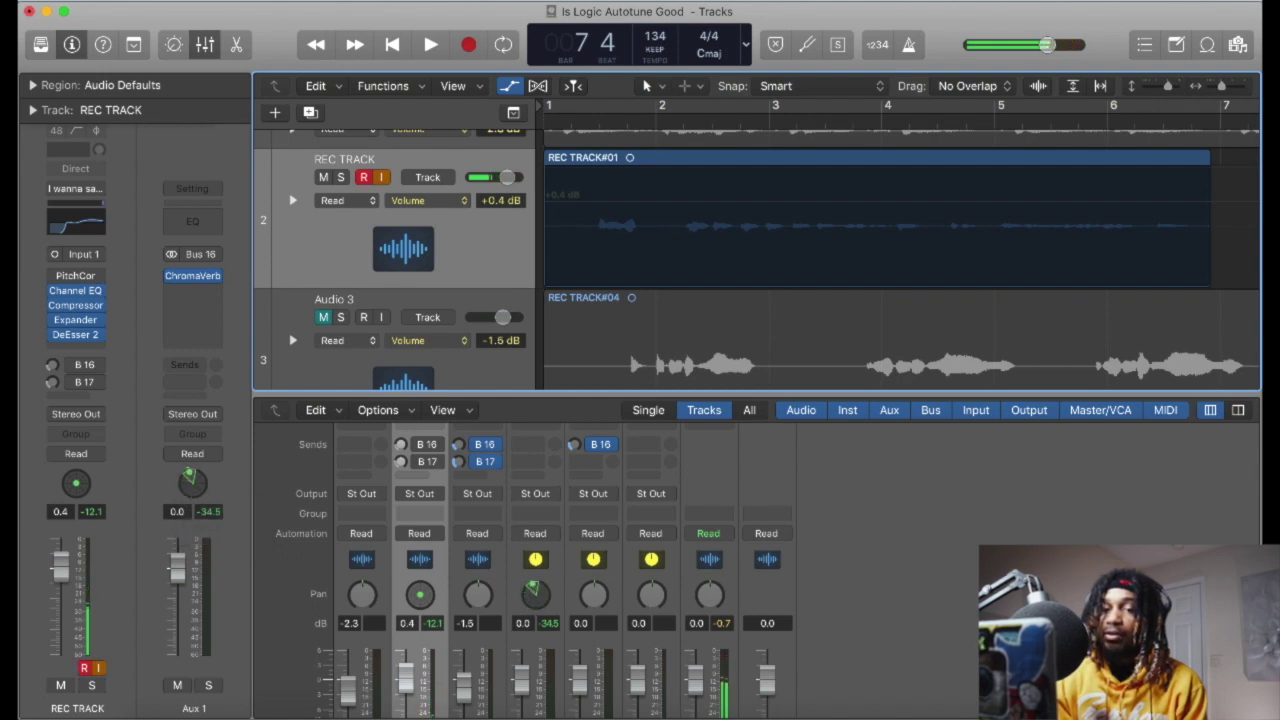
# Step: Return REC TRACK to the regular Pan mode and rotate Aux 1's binaural position behind the listener
pyautogui.rightClick(80, 484)
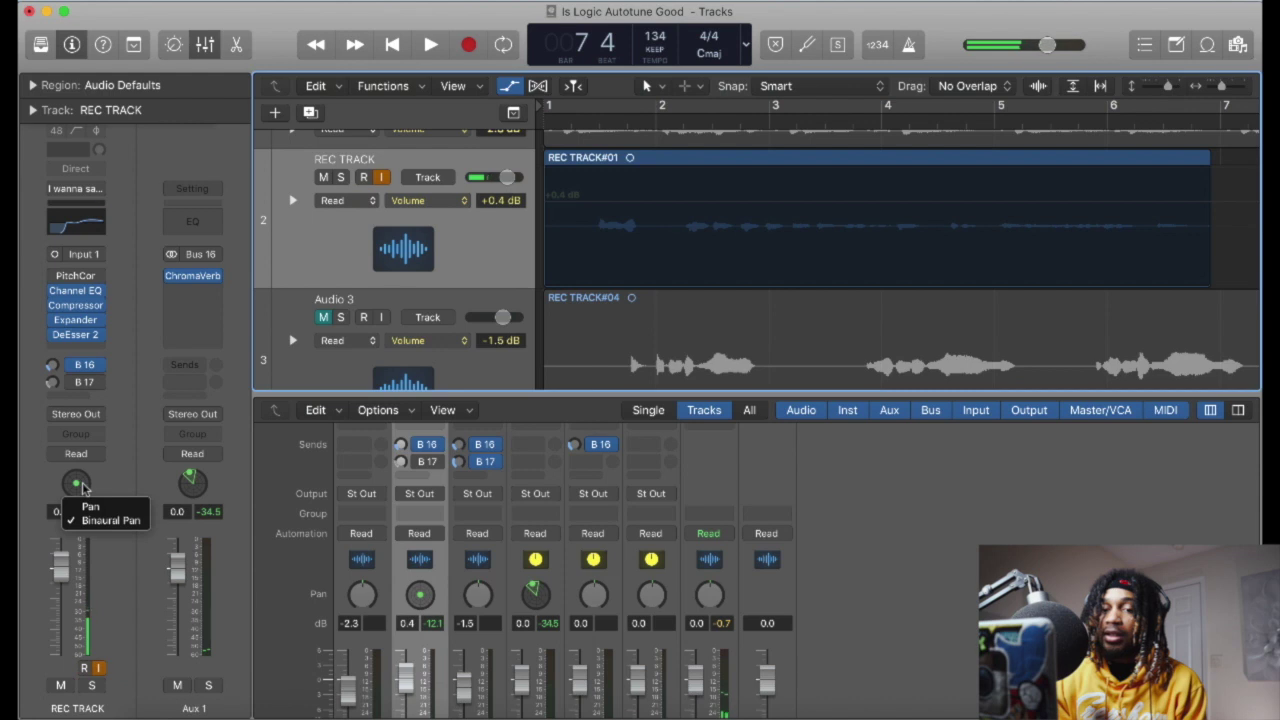
pyautogui.click(89, 506)
pyautogui.moveTo(180, 476); pyautogui.dragTo(180, 466)
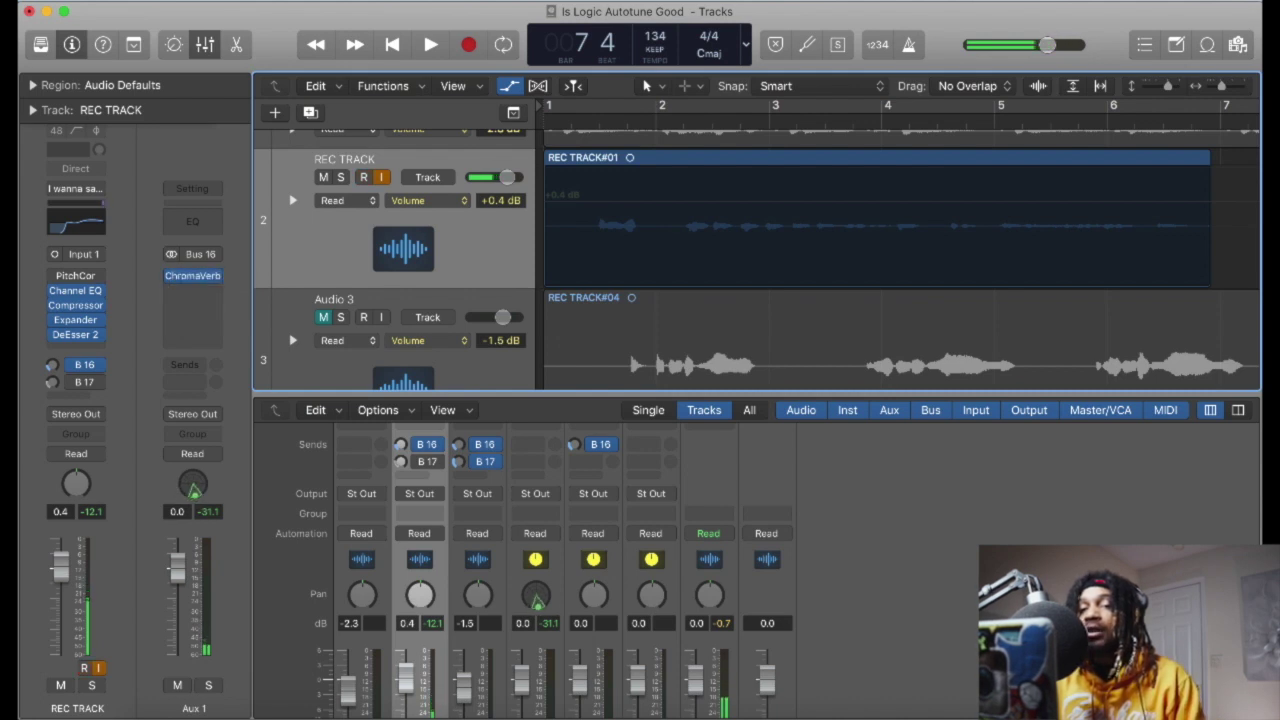
# Step: Switch Aux 1 to mono, check which pan modes it offers, and return it to stereo
pyautogui.click(171, 254)
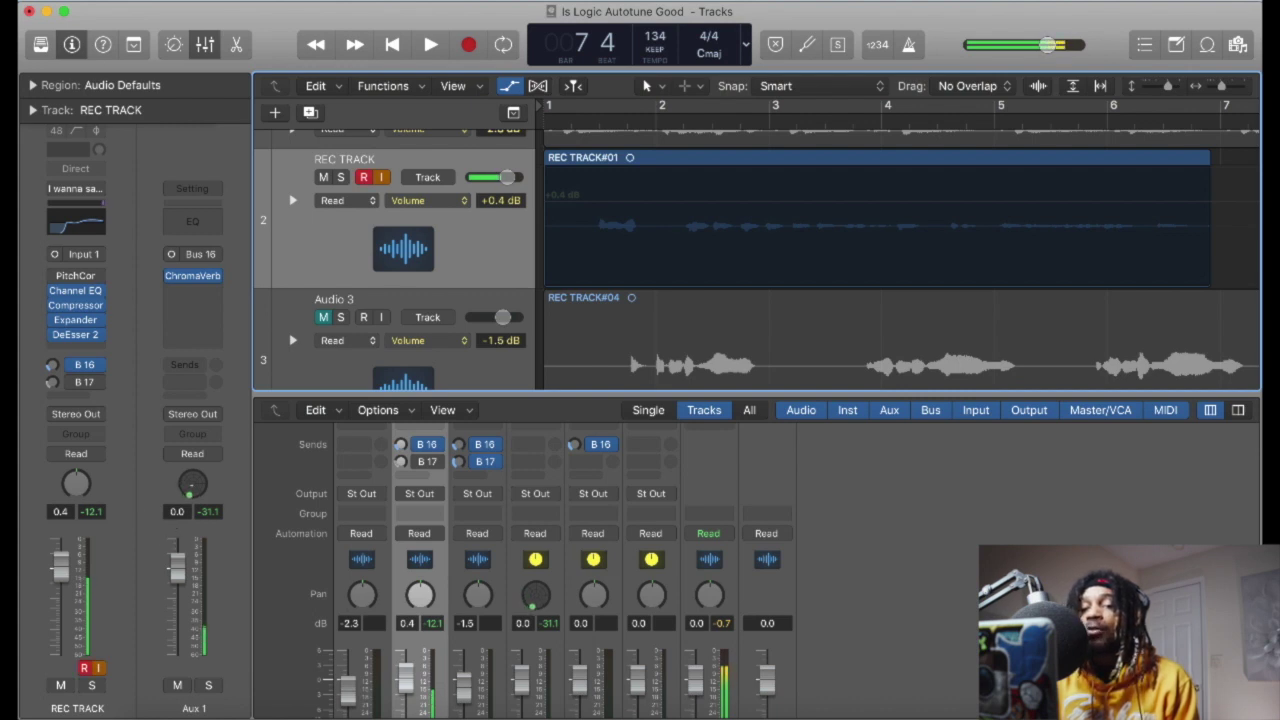
pyautogui.rightClick(193, 489)
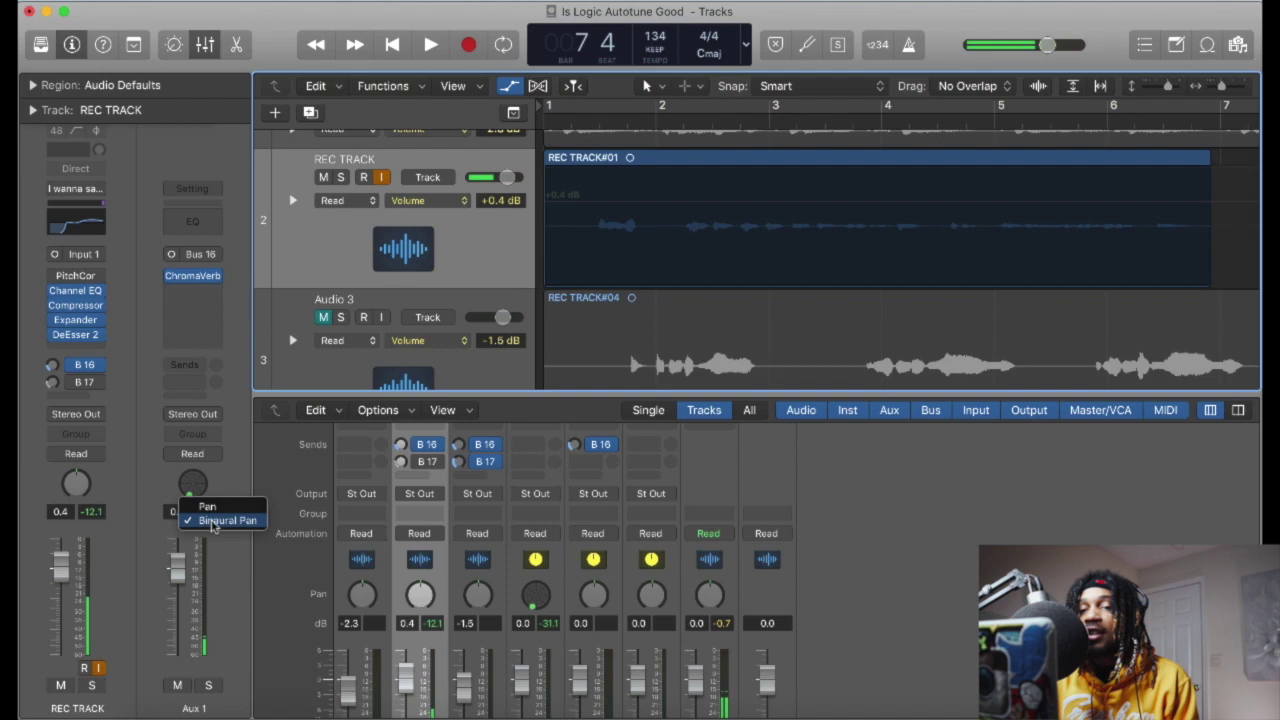
pyautogui.click(179, 256)
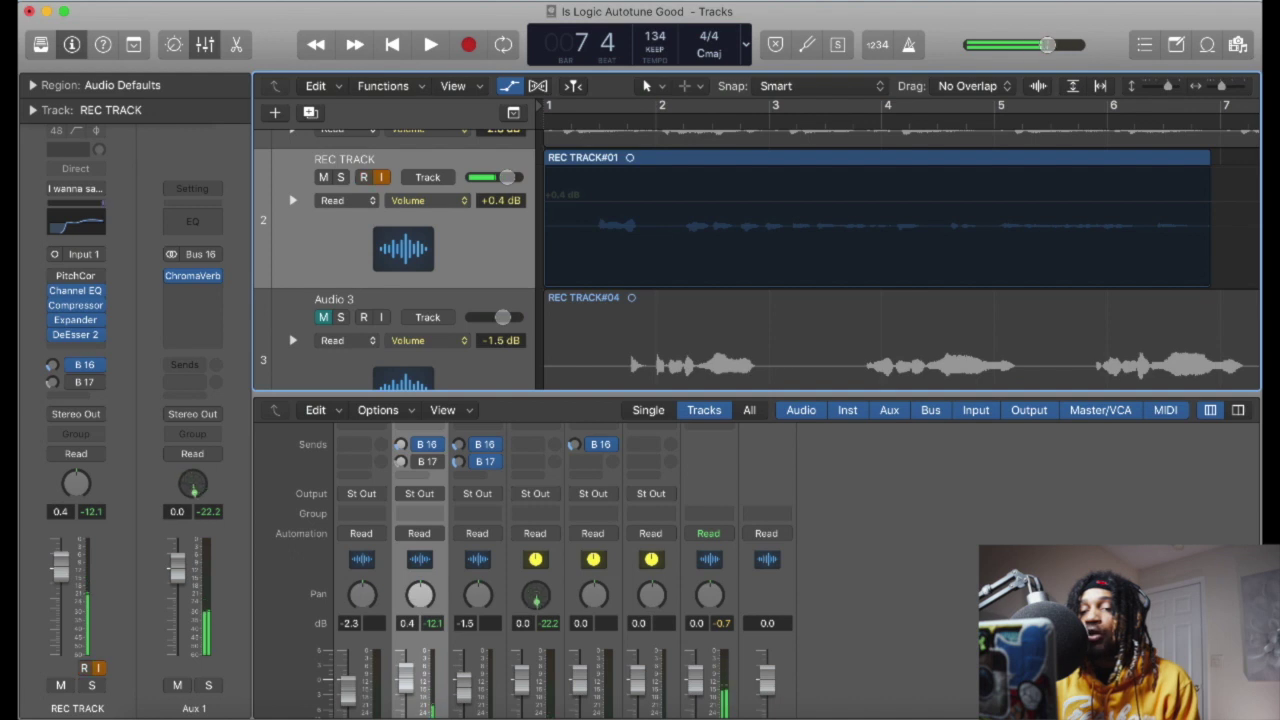
# Step: Compare Balance and Binaural Pan on Aux 1, finishing on Binaural Pan
pyautogui.rightClick(195, 494)
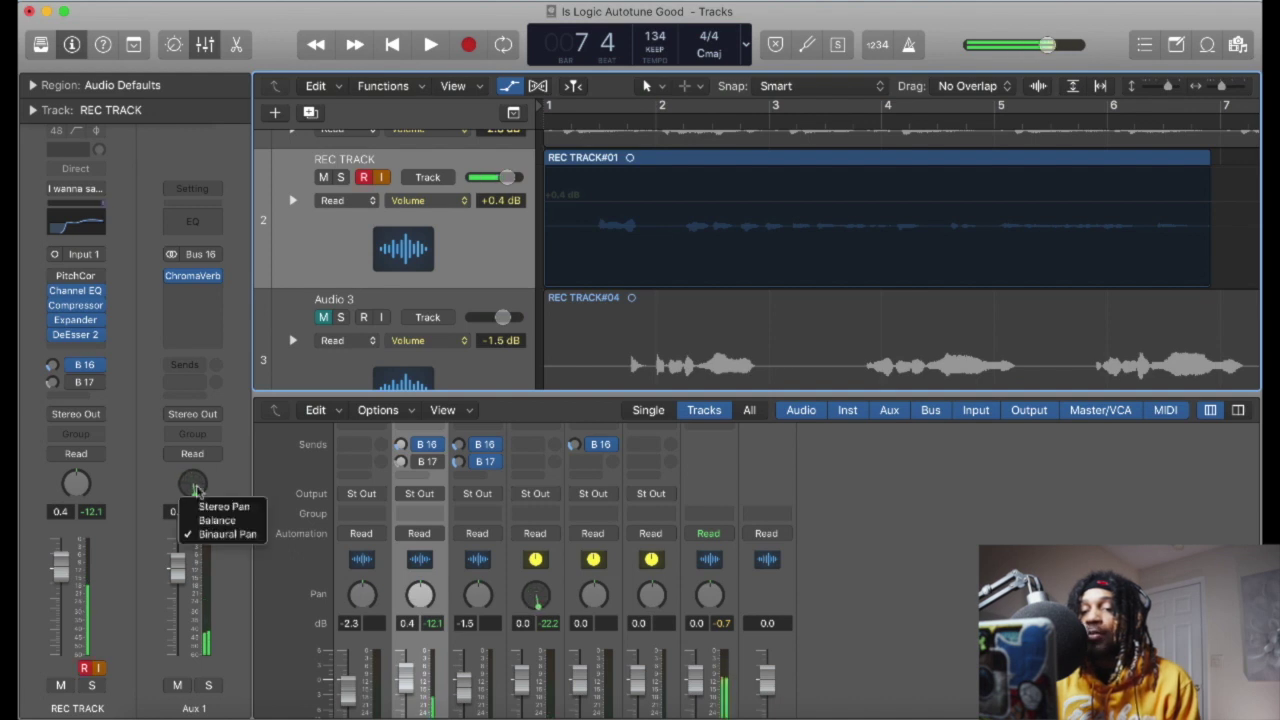
pyautogui.click(213, 533)
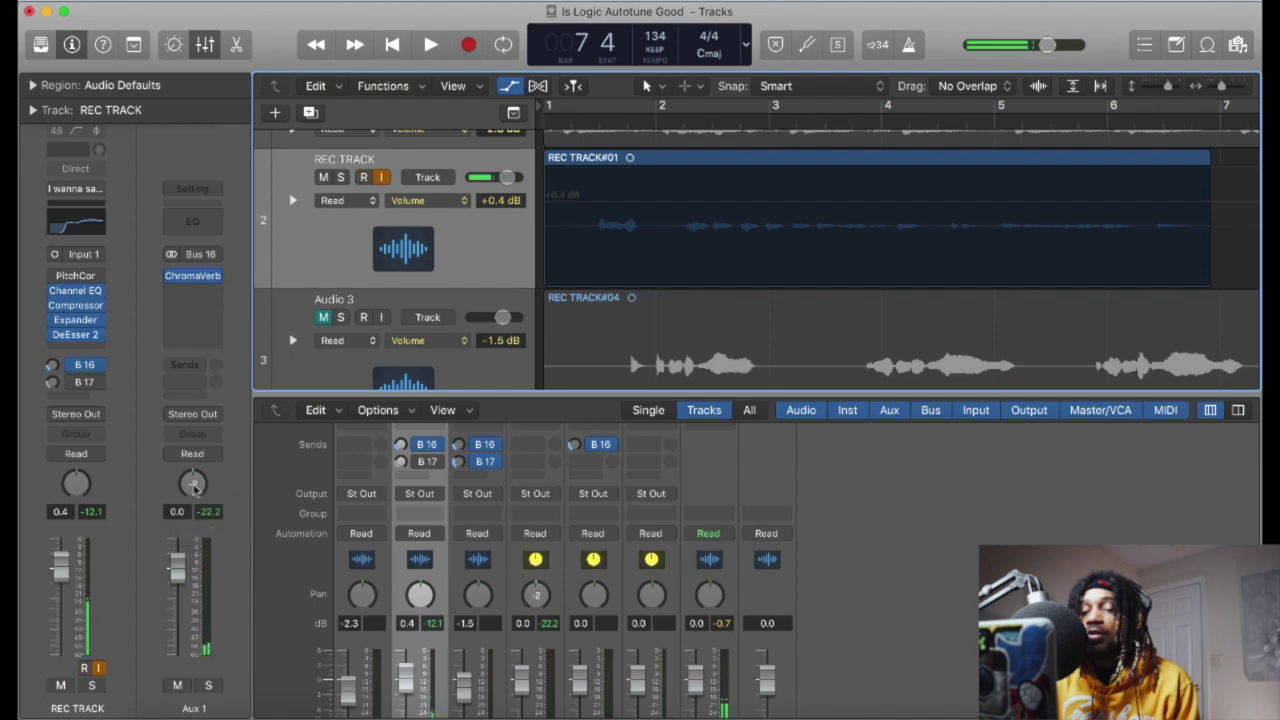
pyautogui.rightClick(192, 485)
pyautogui.click(216, 536)
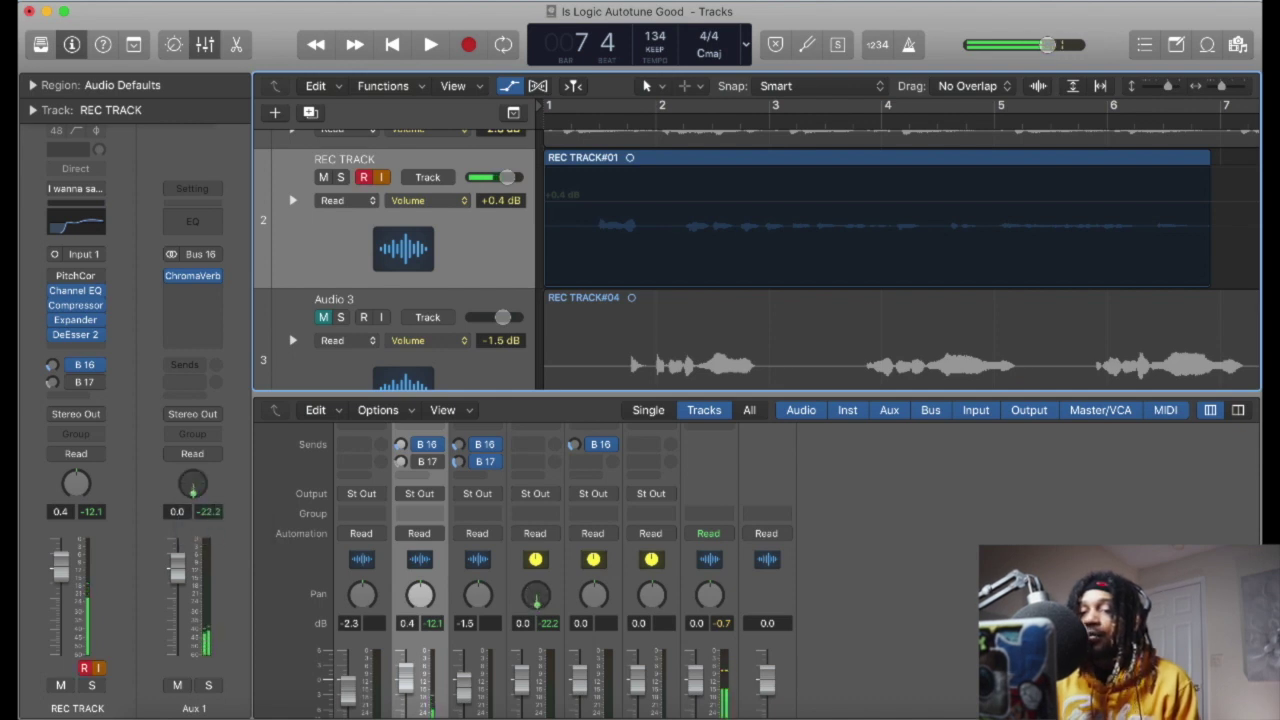
# Step: Set Aux 1's panner to Balance, and move Aux 2's binaural position from the rear left to the rear right
pyautogui.rightClick(192, 485)
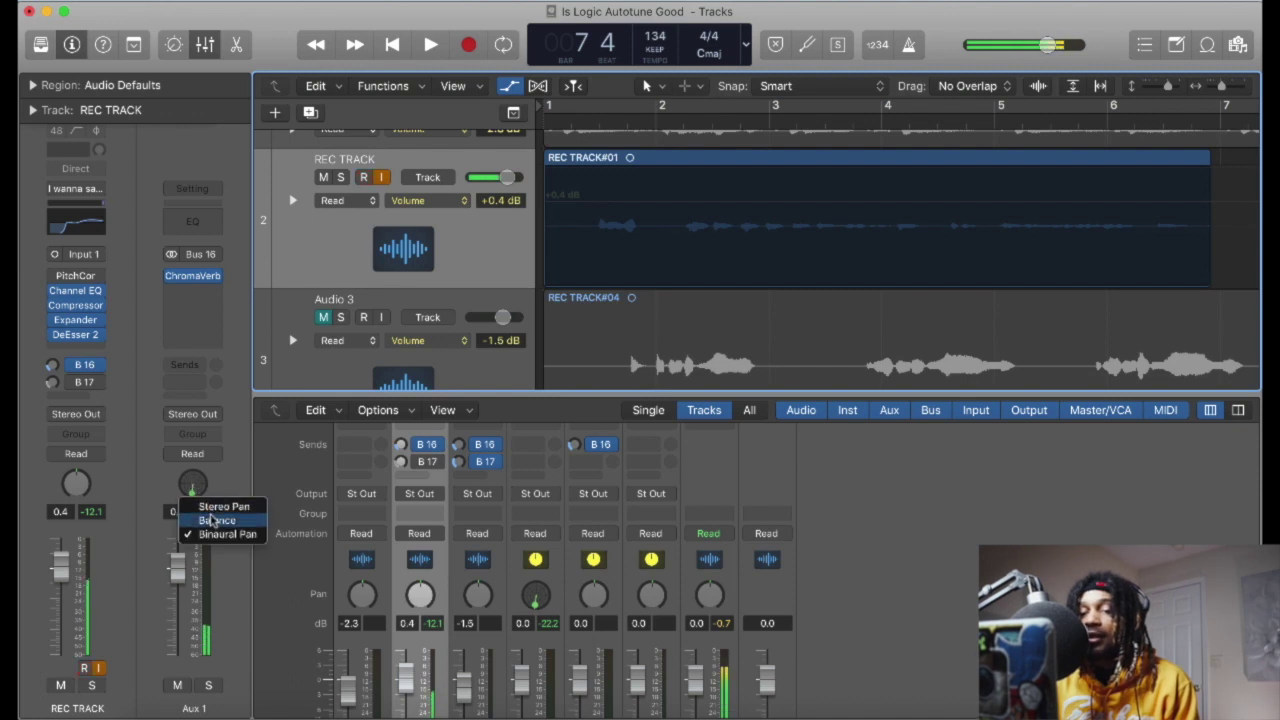
pyautogui.click(215, 520)
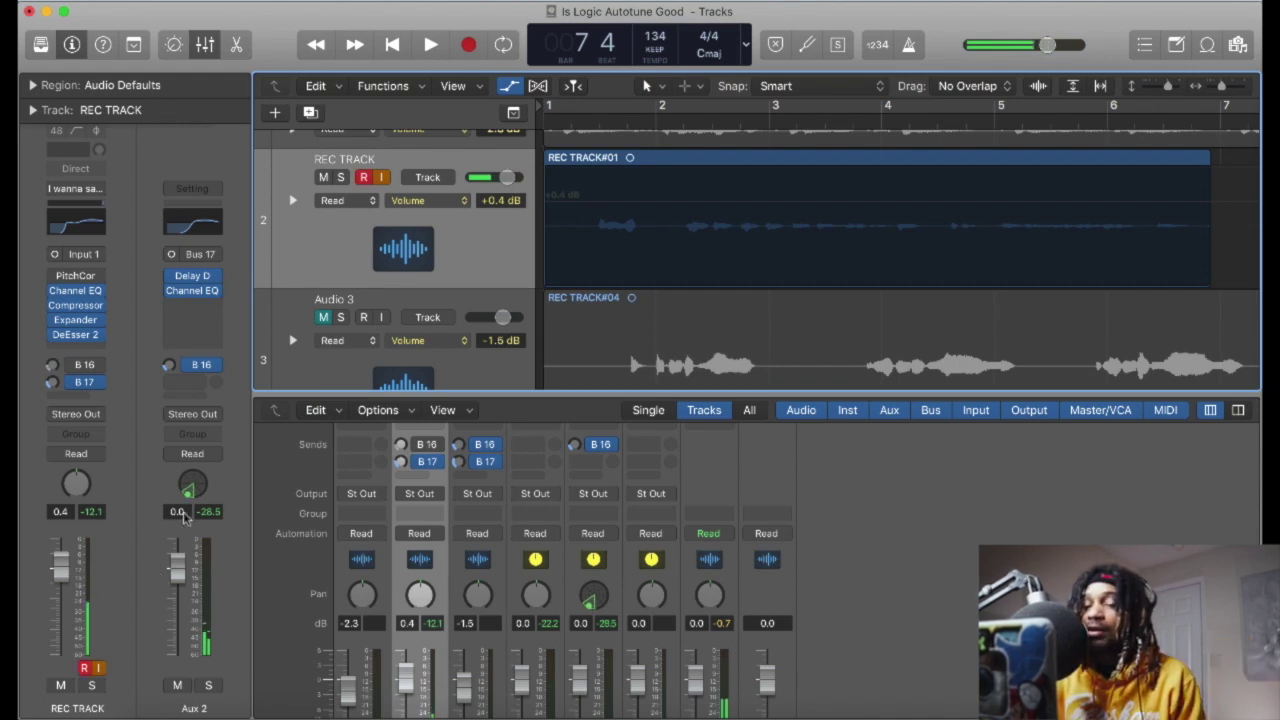
pyautogui.moveTo(188, 492); pyautogui.dragTo(198, 489)
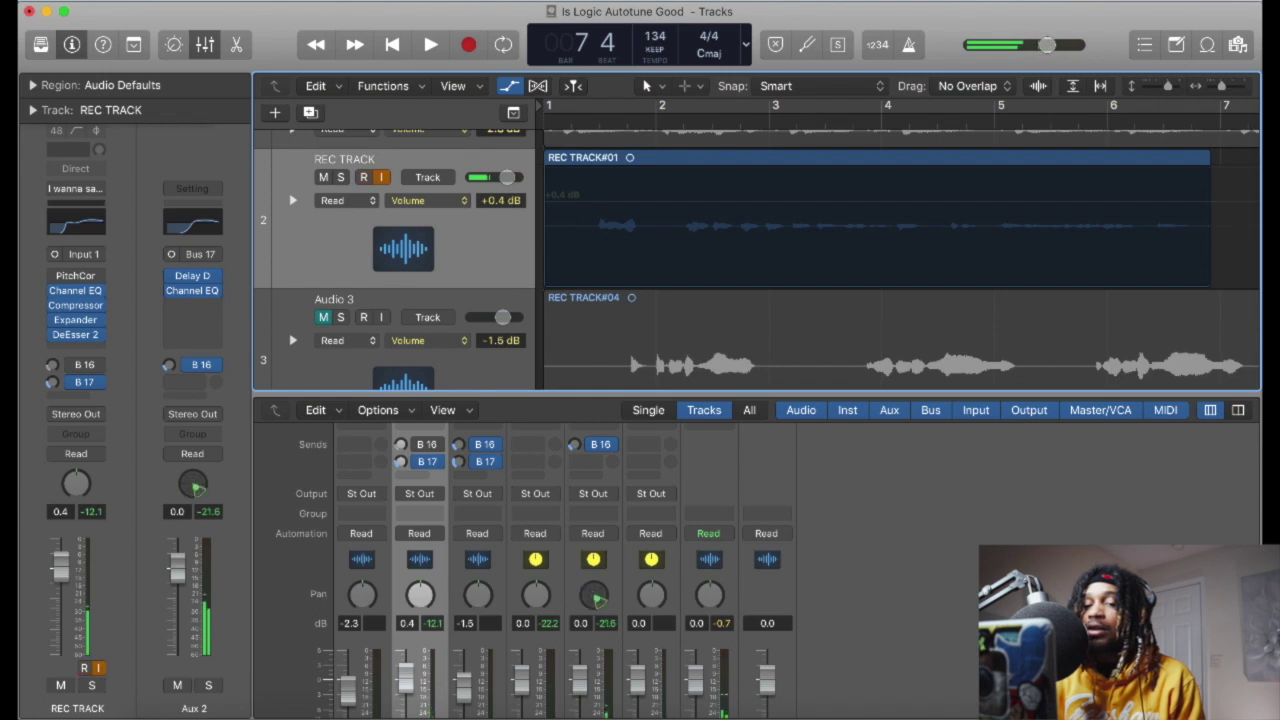